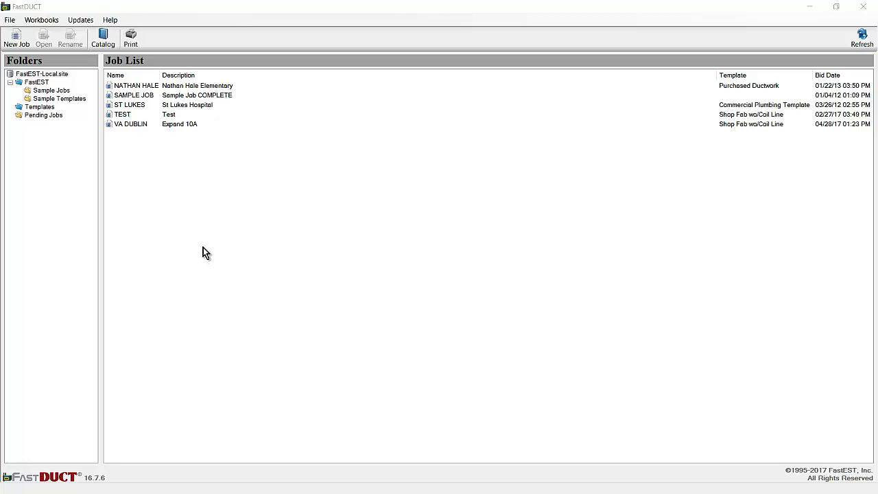
# Create a new job named VEGAS JOB with description Tenant Finish, template Shop Fab wo/Coil Line and a bid date.
pyautogui.click(17, 45)
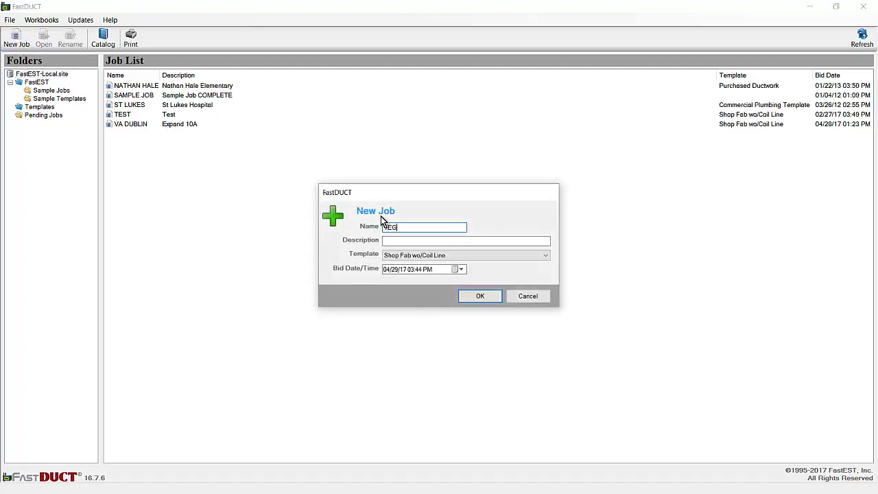
pyautogui.write('VEGAS JOB')
pyautogui.click(405, 241)
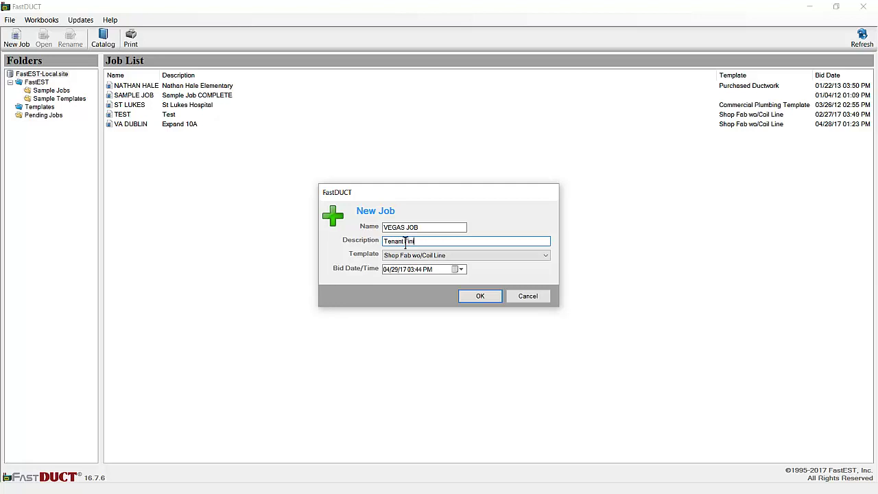
pyautogui.click(442, 255)
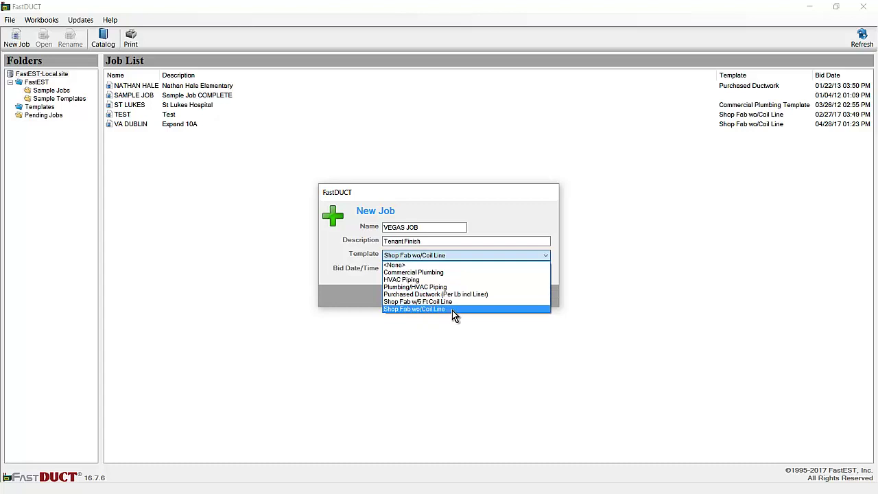
pyautogui.click(451, 310)
pyautogui.click(456, 270)
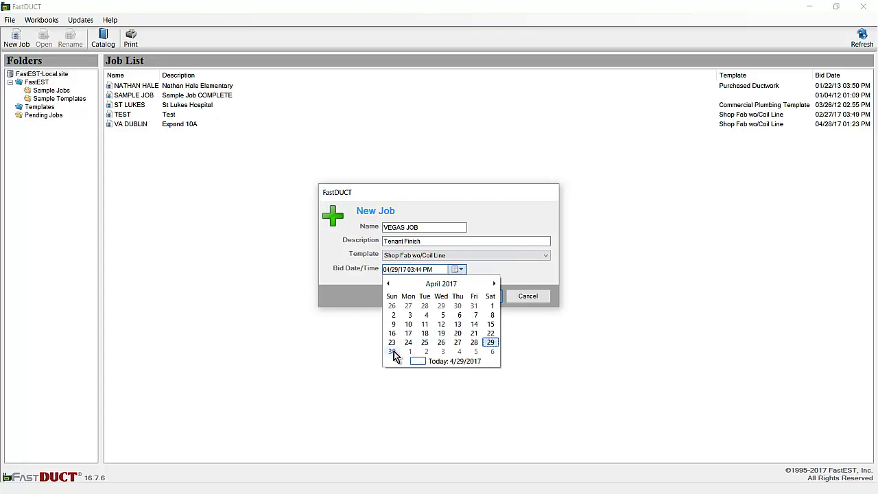
pyautogui.click(494, 284)
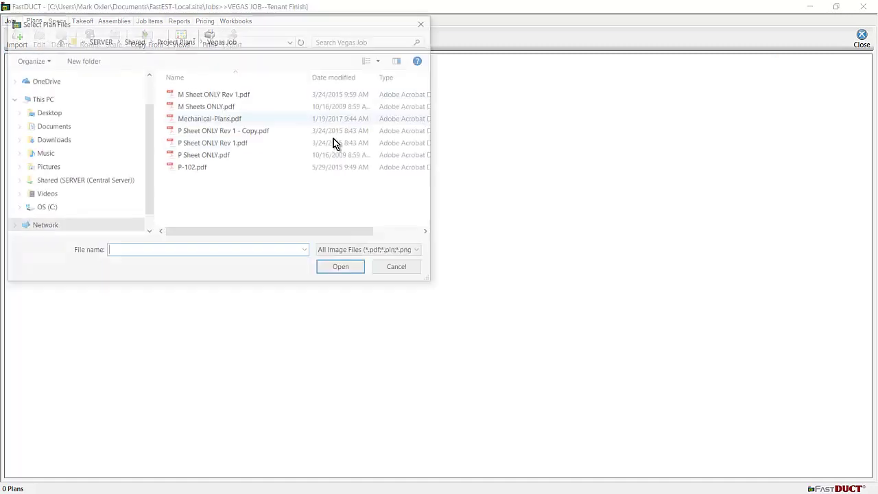
# Import all pages of M Sheets ONLY.pdf as plans with counter-clockwise 90° rotation and standard color.
pyautogui.click(222, 107)
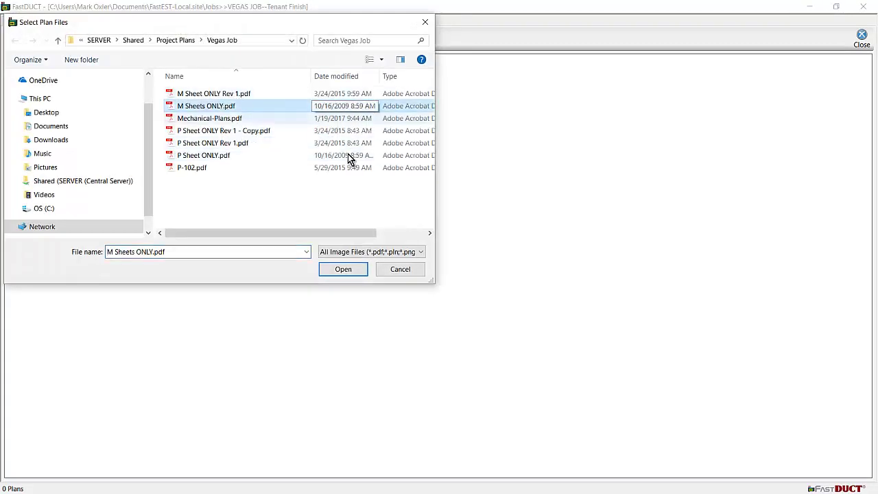
pyautogui.click(347, 269)
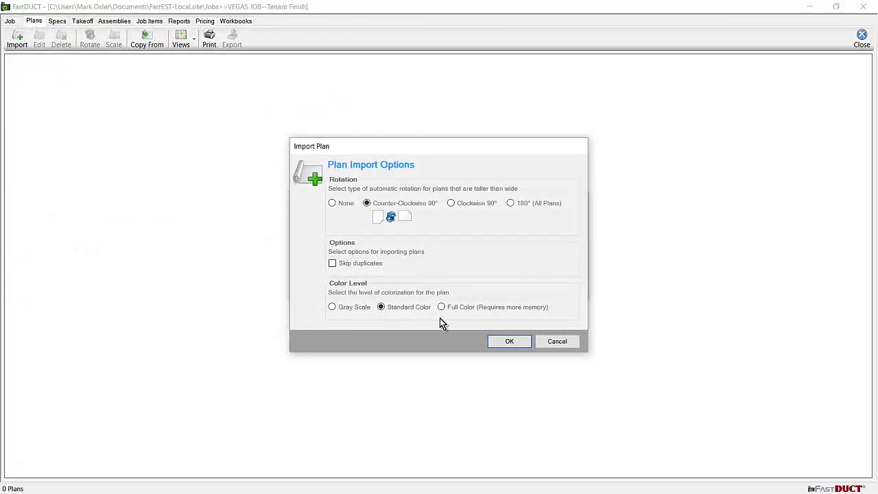
pyautogui.click(508, 343)
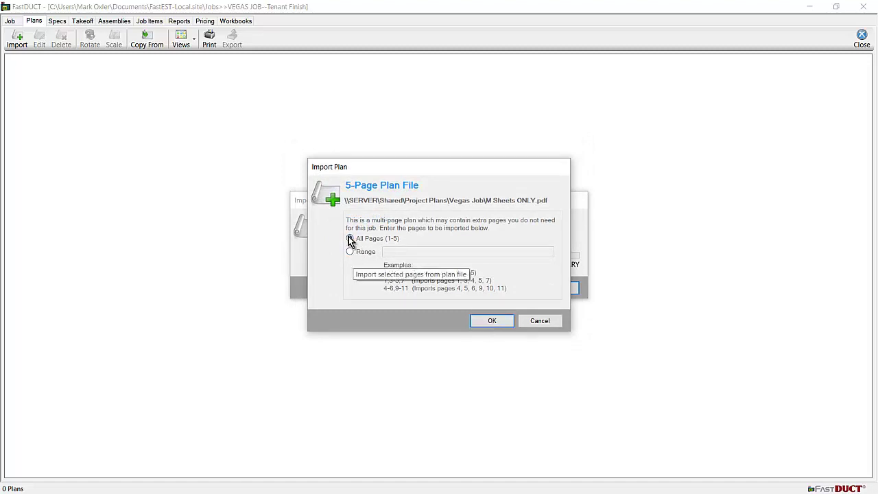
pyautogui.click(496, 323)
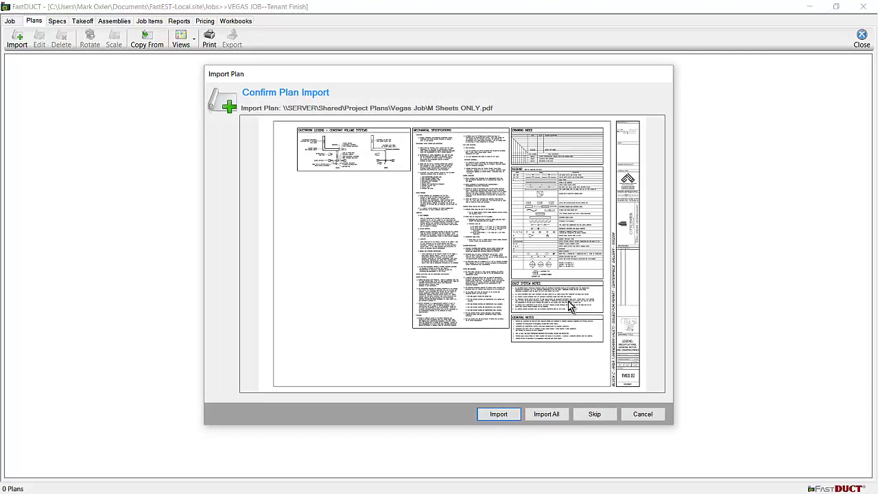
pyautogui.click(545, 414)
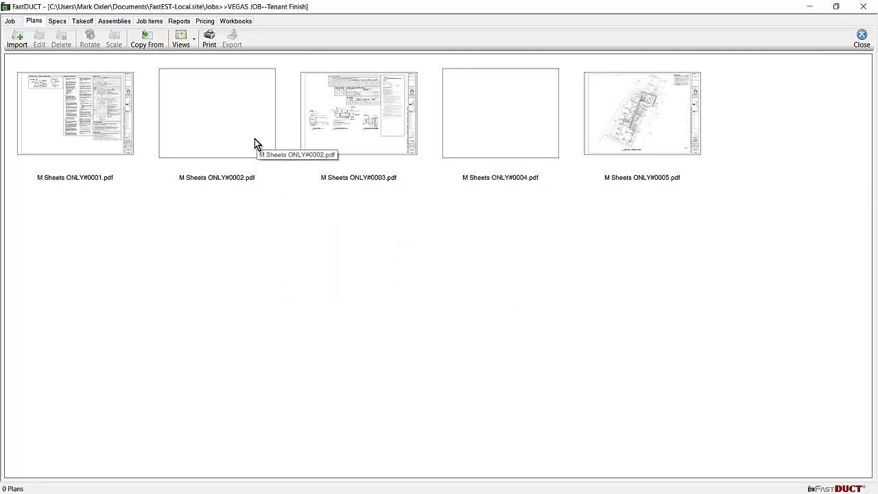
# Delete the two blank plans, M Sheets ONLY#0002.pdf and M Sheets ONLY#0004.pdf.
pyautogui.click(215, 133)
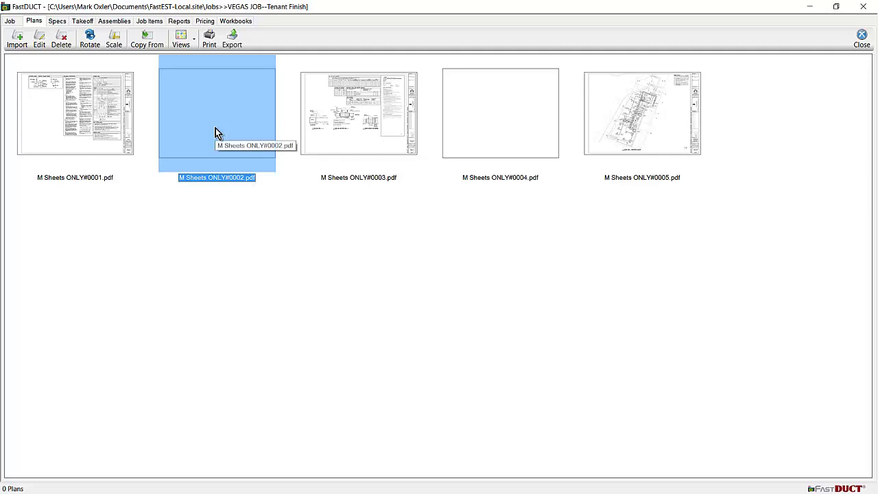
pyautogui.click(61, 38)
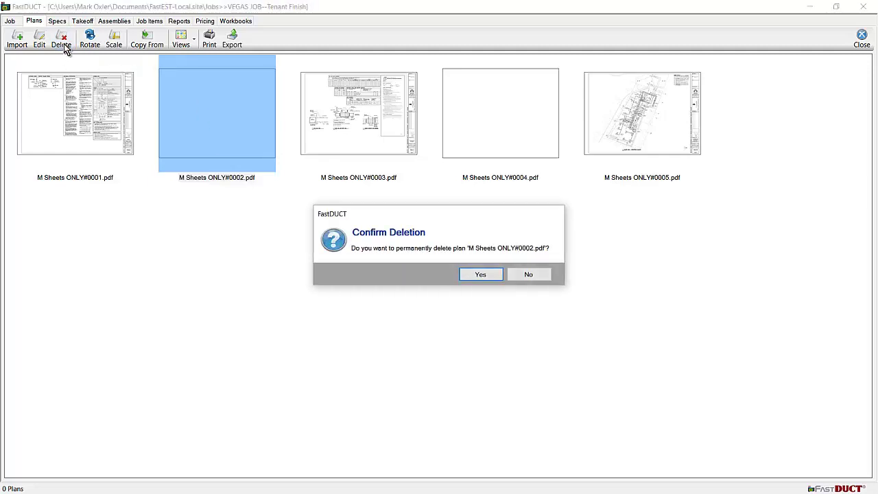
pyautogui.click(472, 275)
pyautogui.click(352, 149)
pyautogui.rightClick(353, 149)
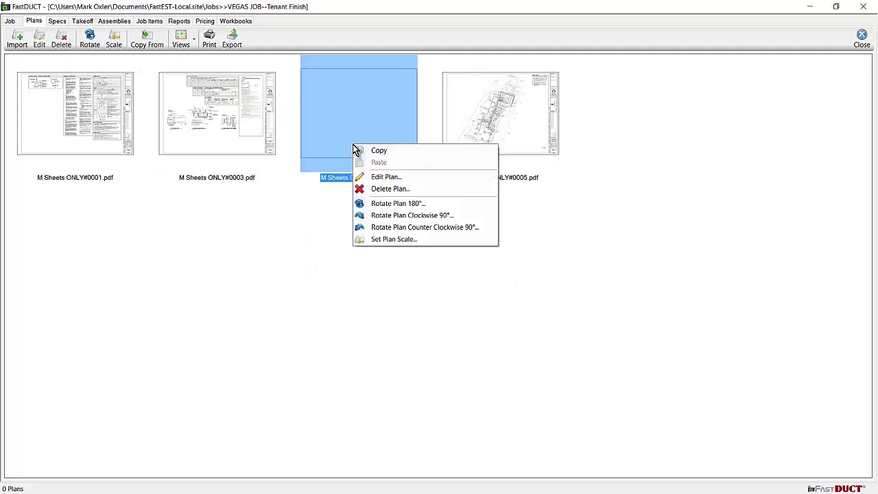
pyautogui.click(375, 189)
pyautogui.click(472, 274)
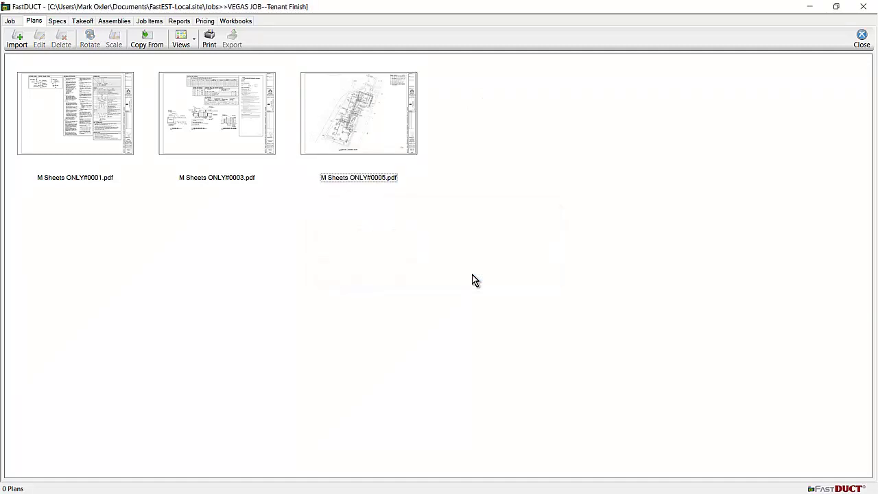
# Label plan M Sheets ONLY#0001.pdf with page number 1M00.00 and description Legend, and close it.
pyautogui.click(77, 129)
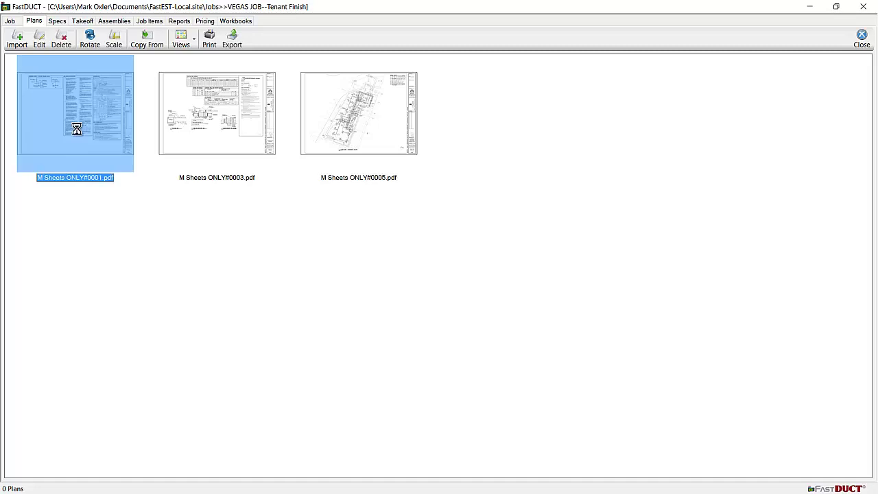
pyautogui.doubleClick(77, 129)
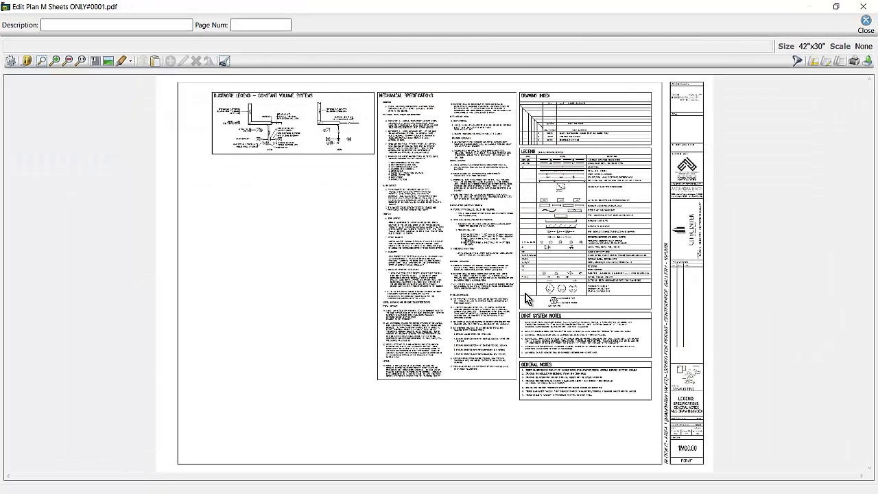
pyautogui.scroll(5, 684, 415)
pyautogui.moveTo(732, 287)
pyautogui.mouseDown()
pyautogui.moveTo(341, 130)
pyautogui.moveTo(317, 129)
pyautogui.mouseUp()
pyautogui.click(258, 25)
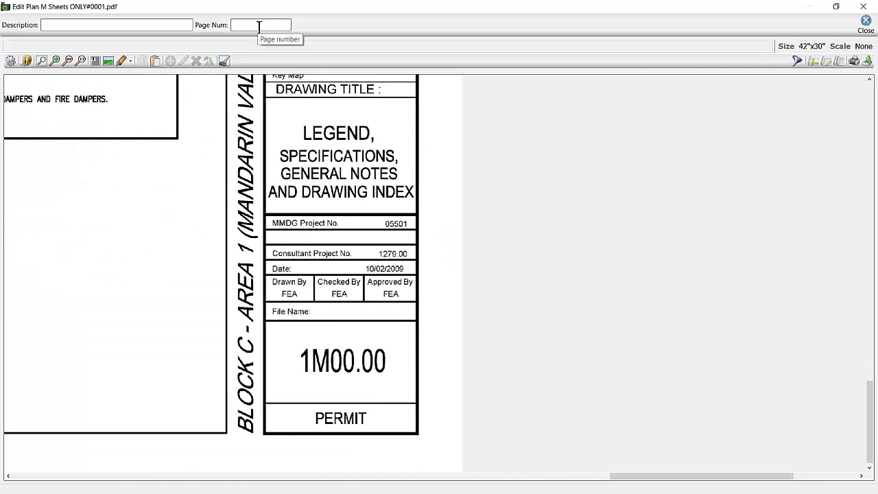
pyautogui.write('1M00.00')
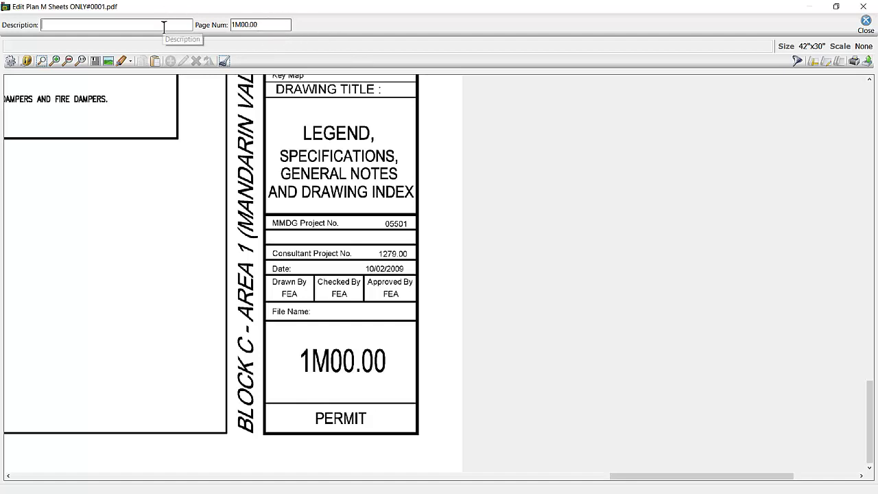
pyautogui.click(163, 25)
pyautogui.write('Legend')
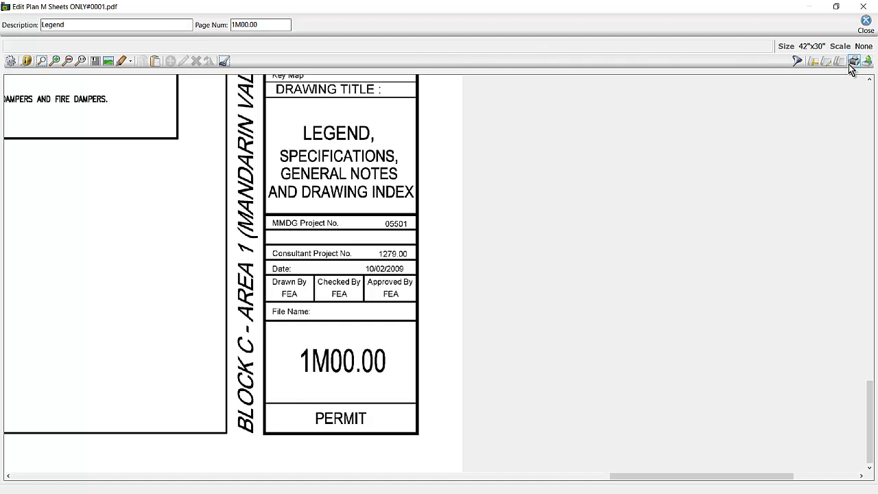
pyautogui.click(865, 25)
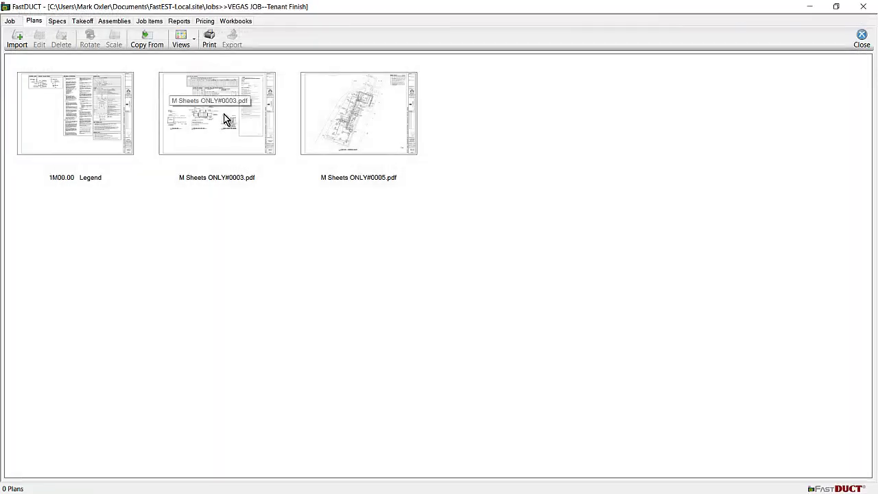
# Label plan M Sheets ONLY#0003.pdf with page number 1M00.01 and description Schedules, and close it.
pyautogui.doubleClick(223, 111)
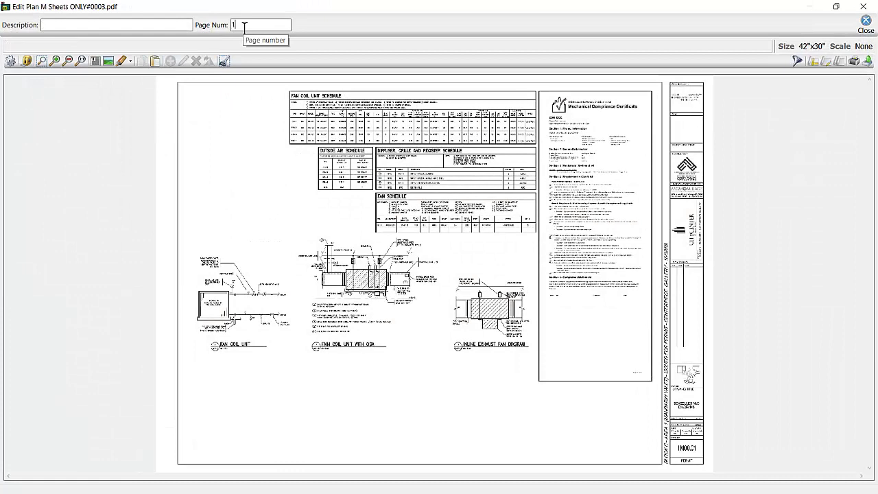
pyautogui.write('M00.01')
pyautogui.click(153, 25)
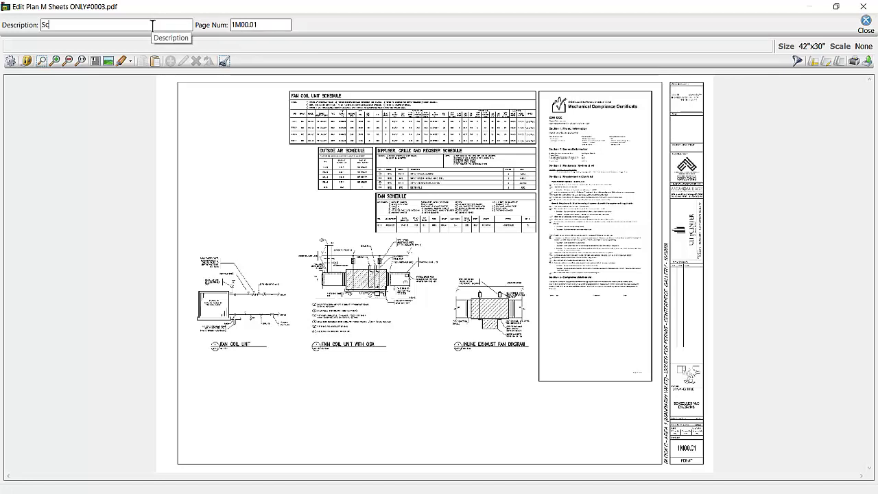
pyautogui.write('Schedules')
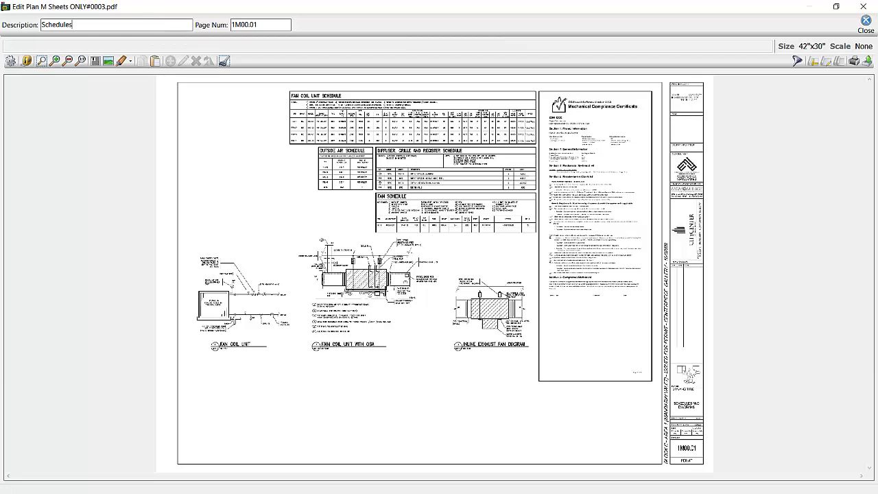
pyautogui.click(865, 25)
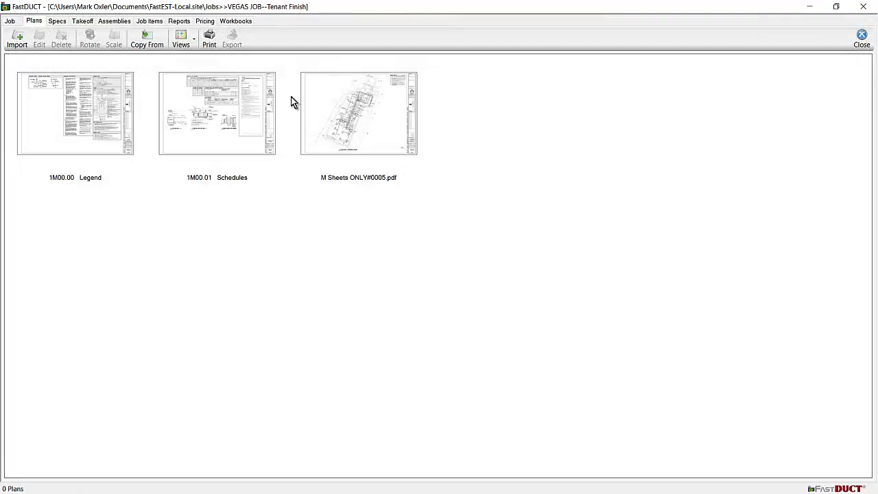
# Label plan M Sheets ONLY#0005.pdf with page number 1M23.00 and description HVAC Plan.
pyautogui.doubleClick(363, 118)
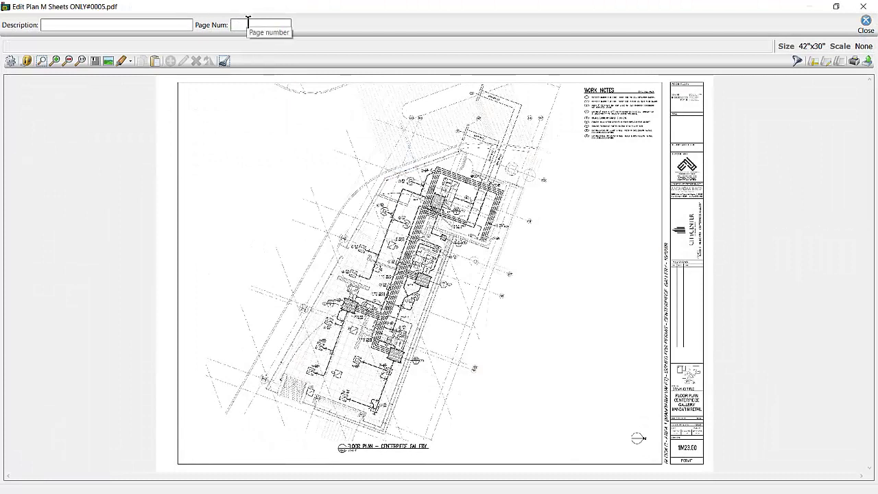
pyautogui.click(248, 25)
pyautogui.write('1M23.00')
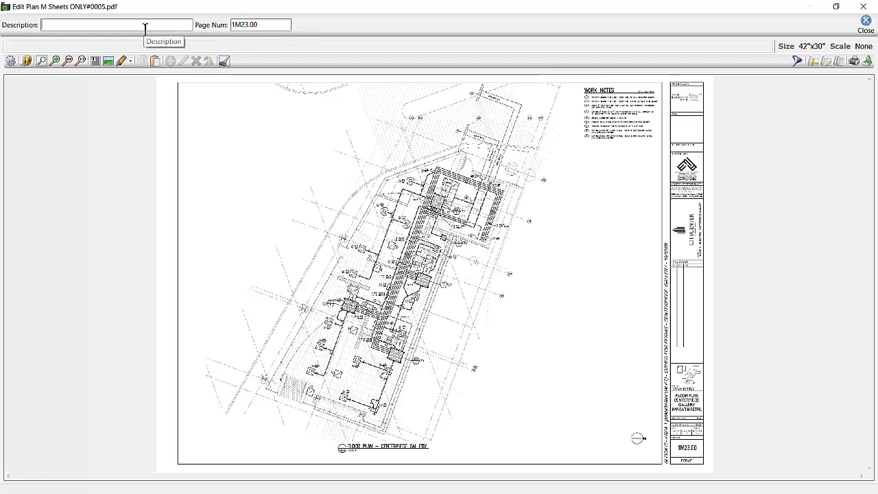
pyautogui.write('HVAC Plan')
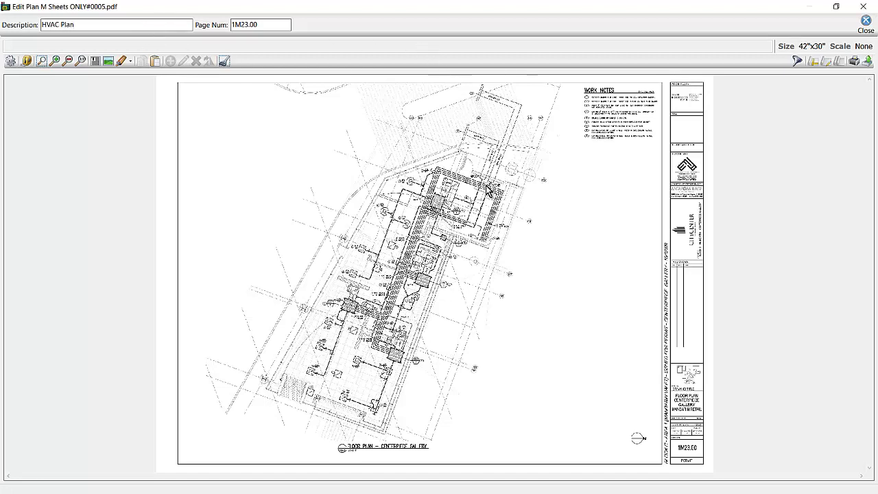
# Set the HVAC plan's scale to 1/4" = 1' and close the plan.
pyautogui.click(823, 59)
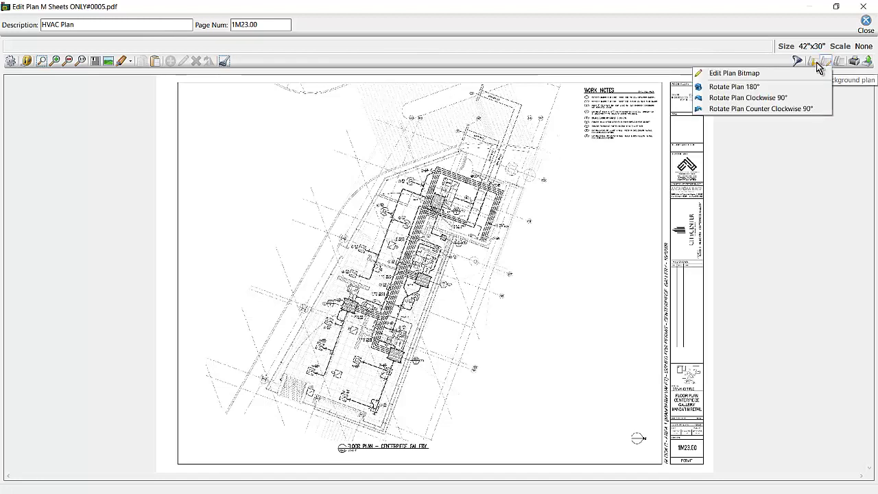
pyautogui.click(818, 66)
pyautogui.click(813, 62)
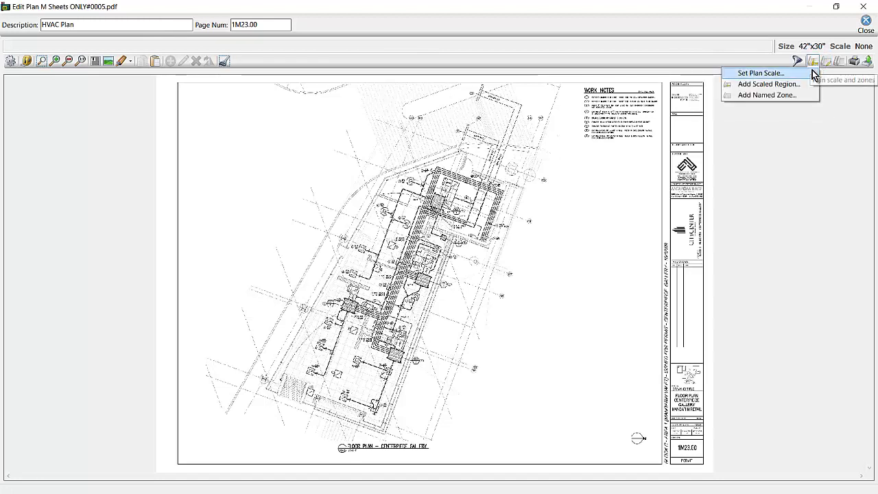
pyautogui.click(812, 71)
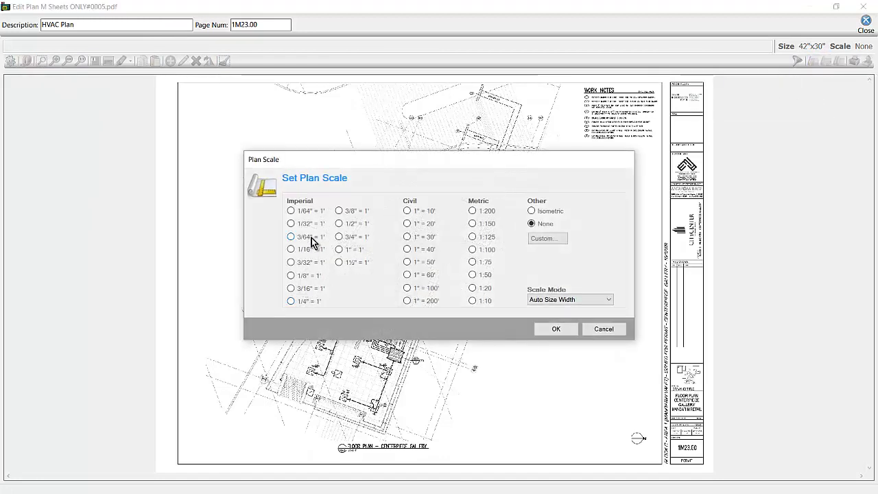
pyautogui.click(291, 301)
pyautogui.click(555, 331)
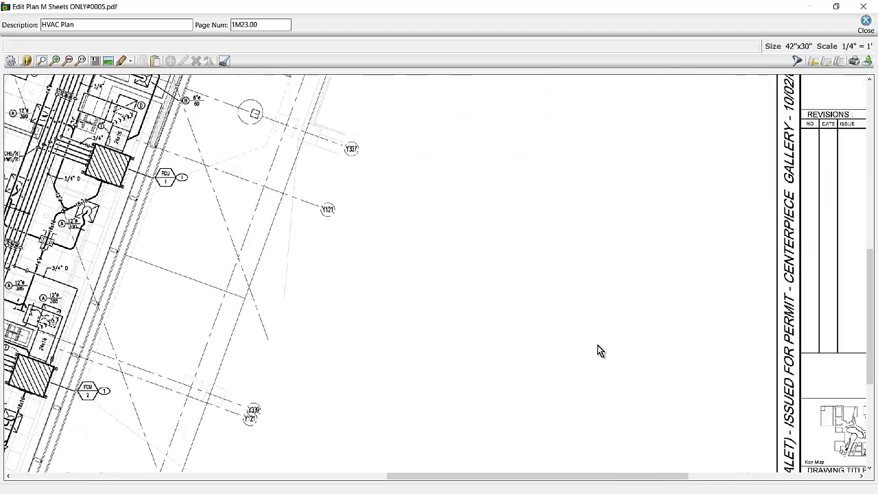
pyautogui.scroll(4, 293, 231)
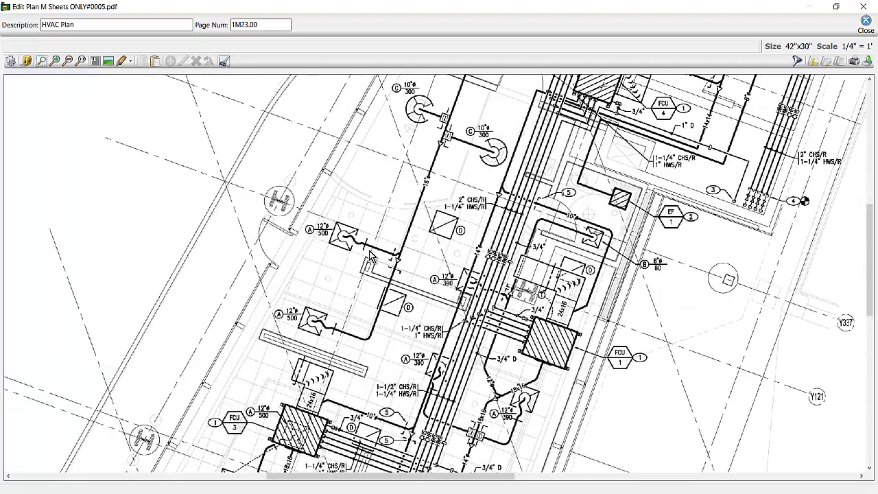
pyautogui.moveTo(464, 235)
pyautogui.mouseDown()
pyautogui.moveTo(445, 274)
pyautogui.moveTo(305, 335)
pyautogui.moveTo(201, 339)
pyautogui.mouseUp()
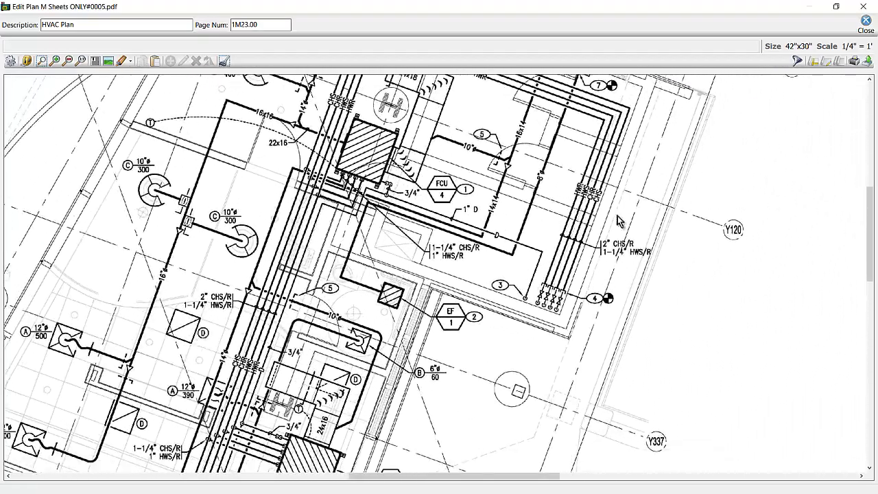
pyautogui.click(866, 23)
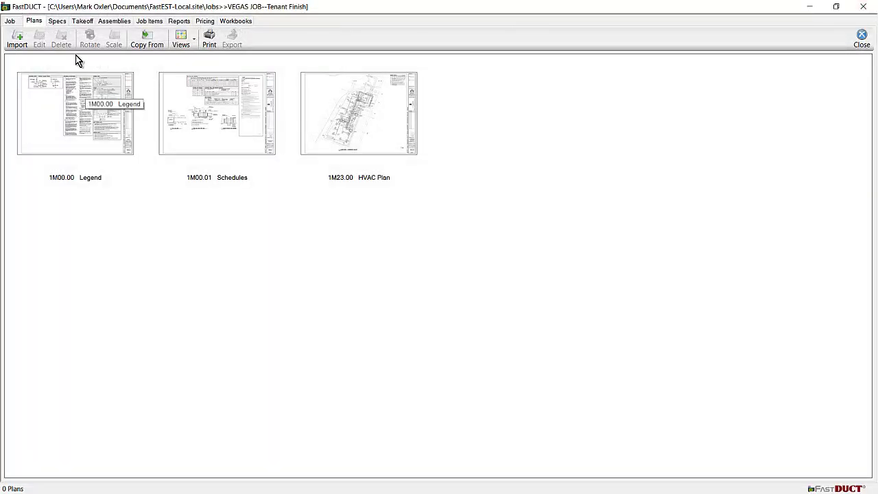
# Open the 2WG-10DL spec, try limiting the 26 Ga galvanized rectangular duct to sizes through 21, and restore its range through 26.
pyautogui.click(60, 23)
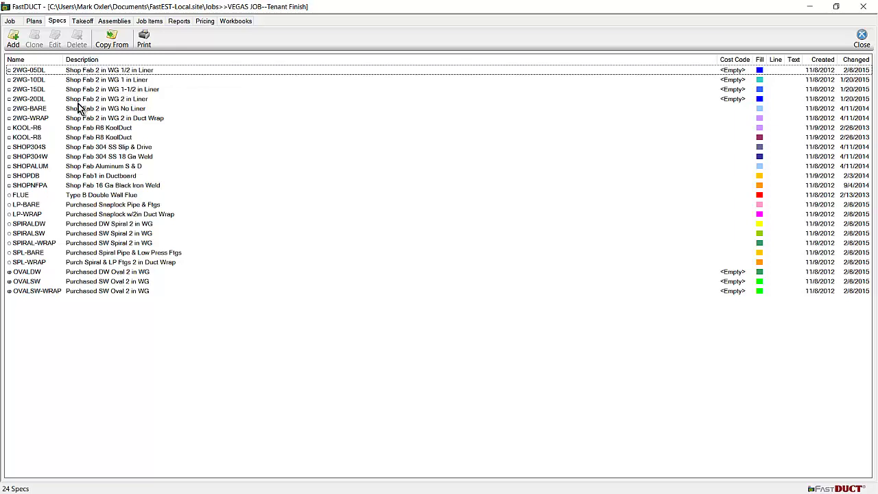
pyautogui.click(88, 82)
pyautogui.doubleClick(88, 82)
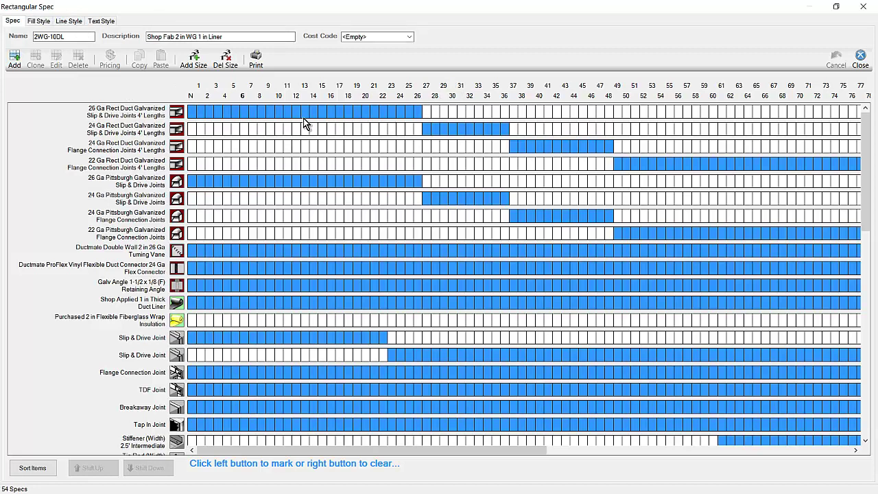
pyautogui.rightClick(382, 112)
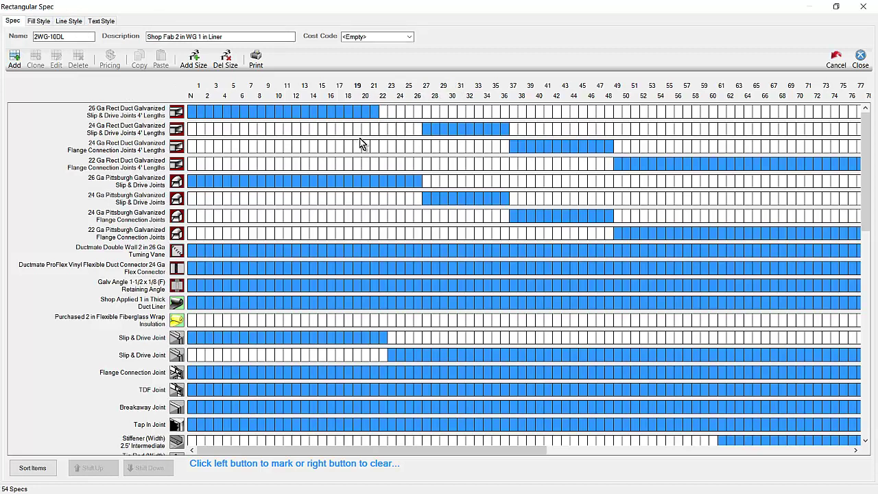
pyautogui.moveTo(372, 117); pyautogui.dragTo(414, 113)
# Review the 26 Ga rectangular duct's material, seam and joint settings in the 2WG-10DL spec, and close the spec.
pyautogui.doubleClick(123, 115)
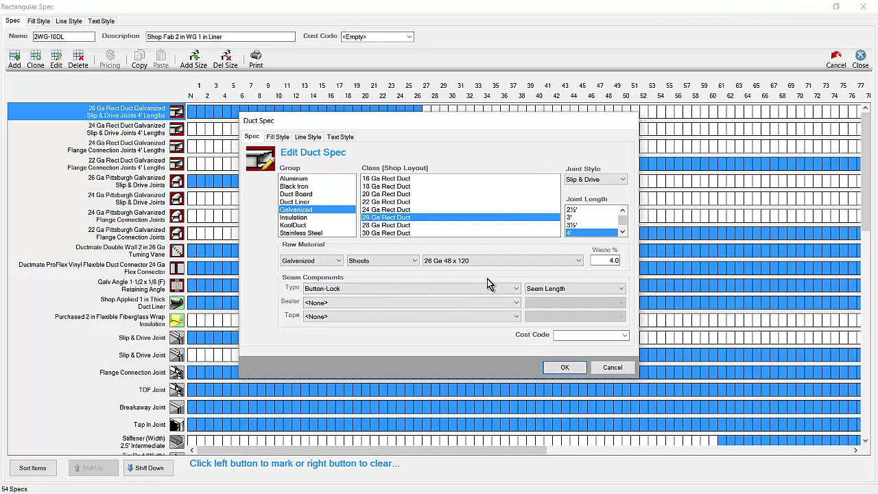
pyautogui.click(564, 367)
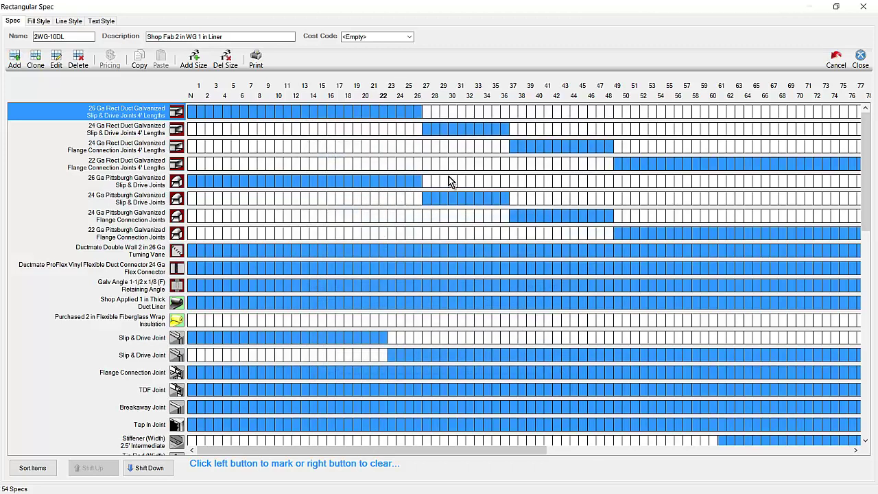
pyautogui.click(859, 59)
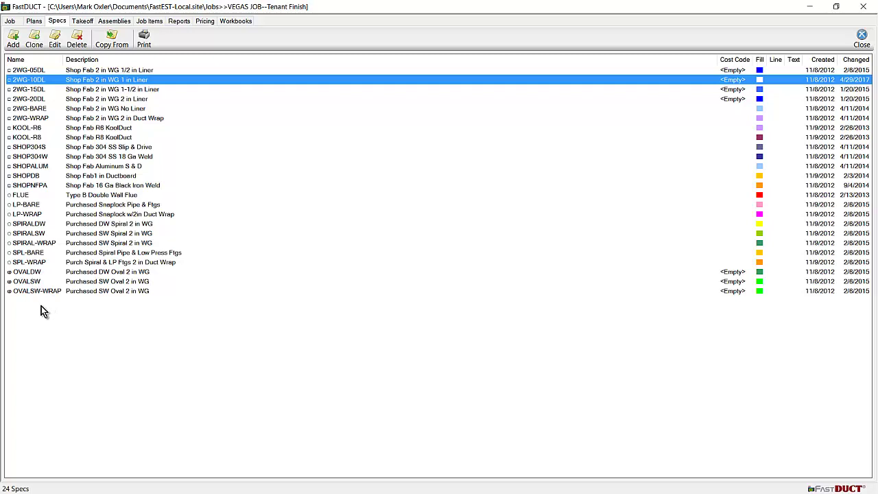
# Start a new takeoff section with rectangular spec 2WG-10DL and round spec LP-WRAP.
pyautogui.click(83, 22)
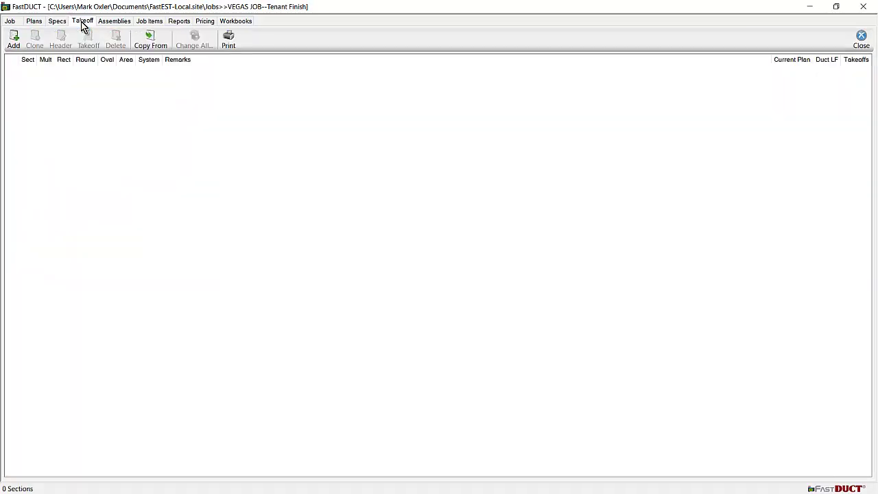
pyautogui.click(13, 47)
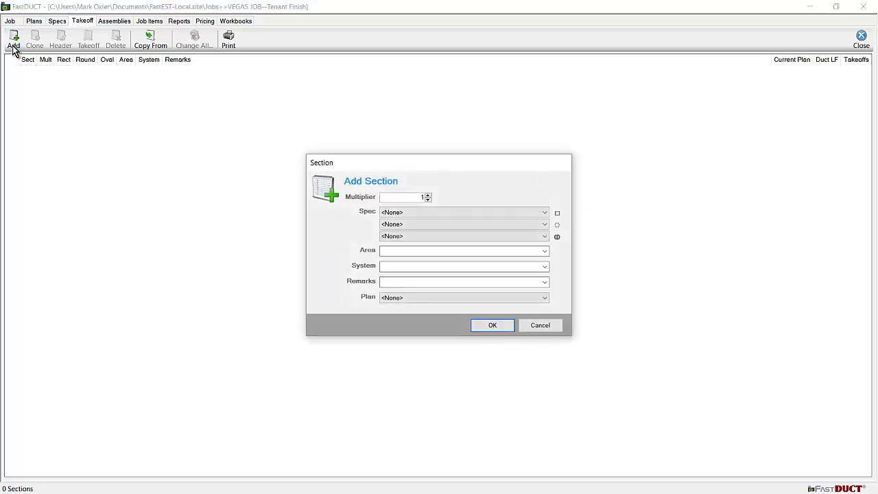
pyautogui.click(420, 213)
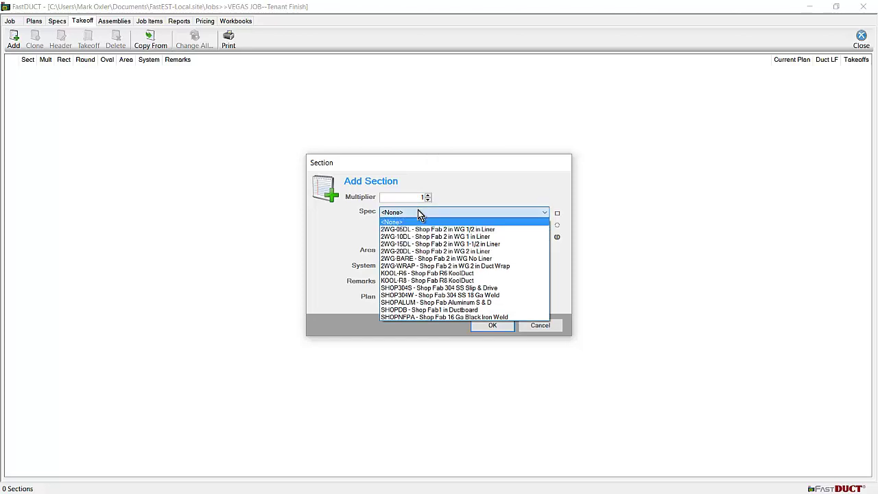
pyautogui.click(419, 237)
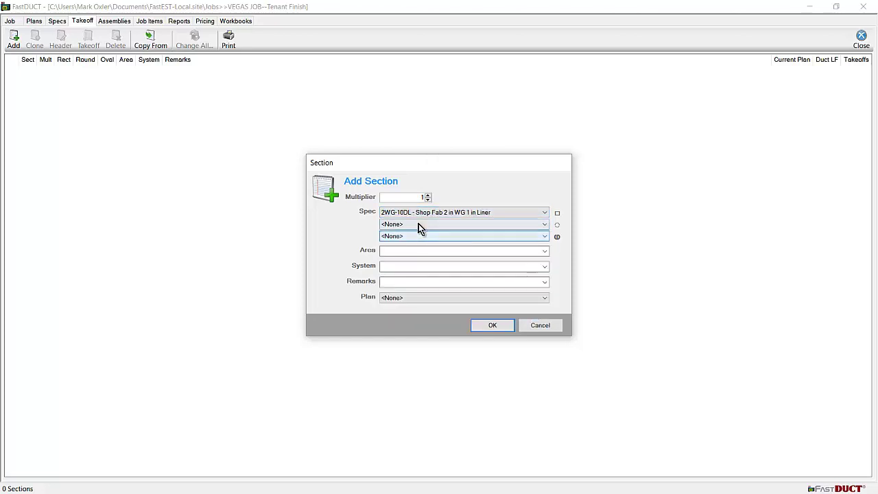
pyautogui.click(419, 225)
pyautogui.click(418, 255)
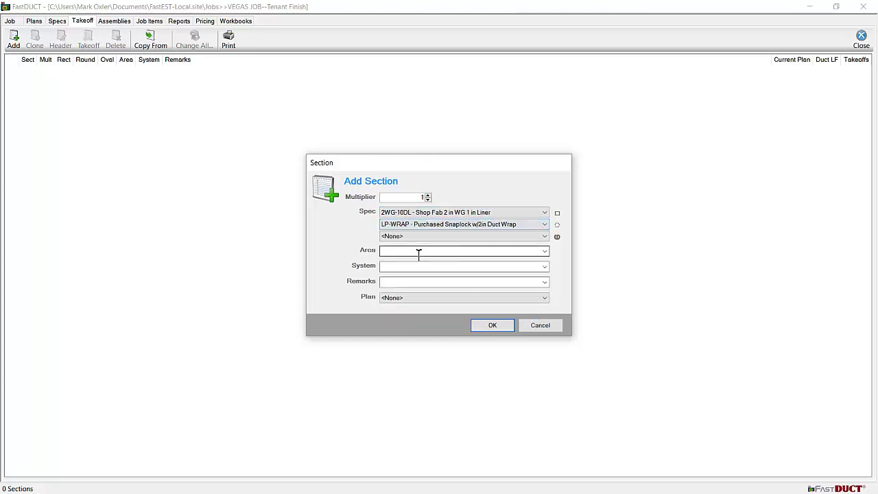
# Set the section's area to Base, system to Supply and plan to 1M23.00 HVAC Plan, and open it for takeoff.
pyautogui.click(416, 251)
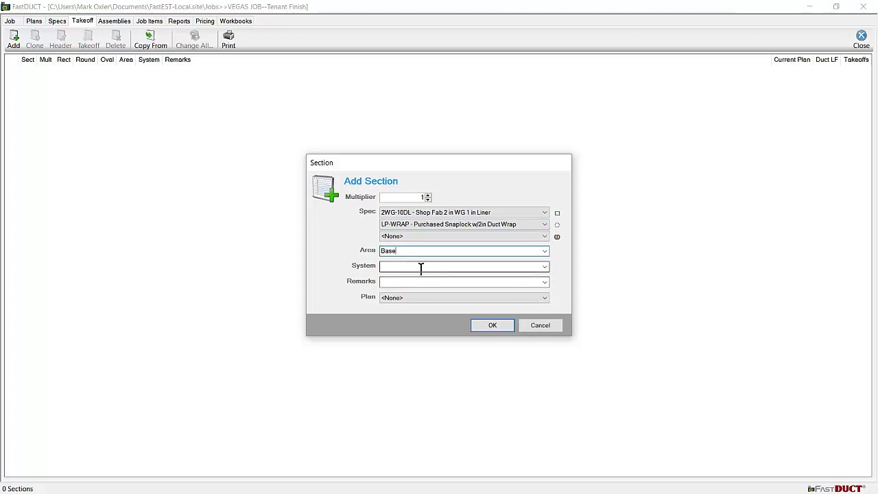
pyautogui.click(421, 267)
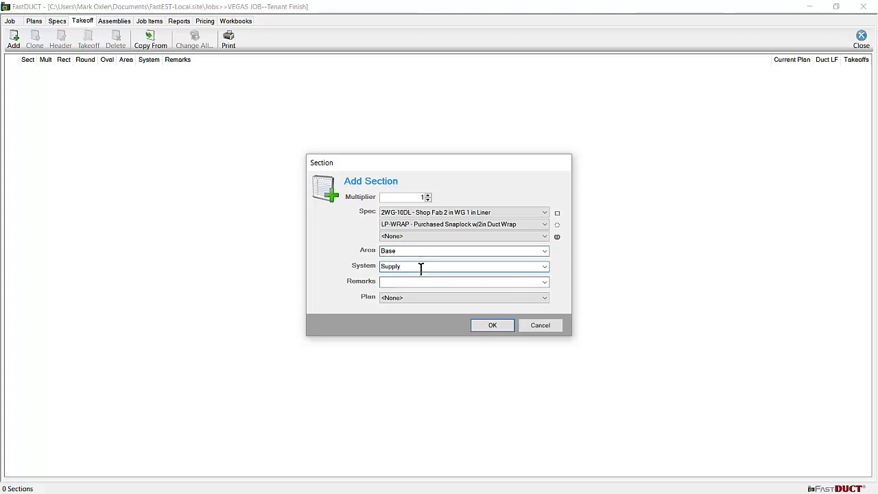
pyautogui.click(407, 282)
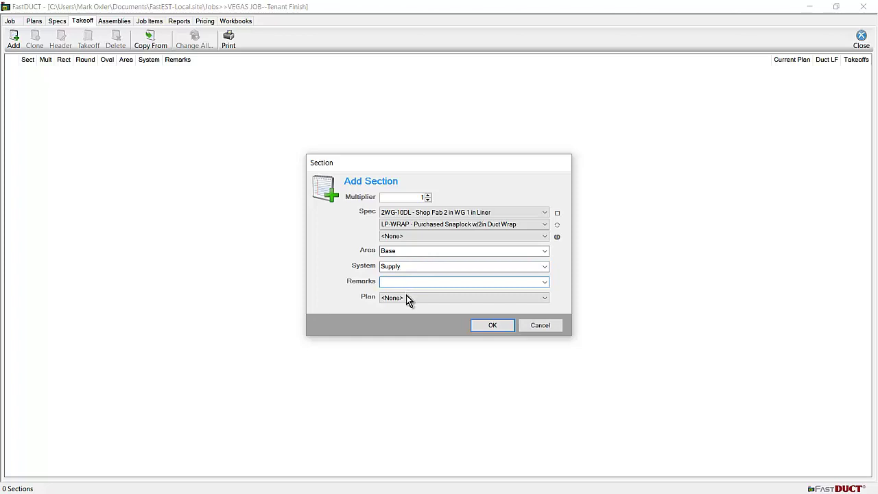
pyautogui.click(407, 298)
pyautogui.click(408, 329)
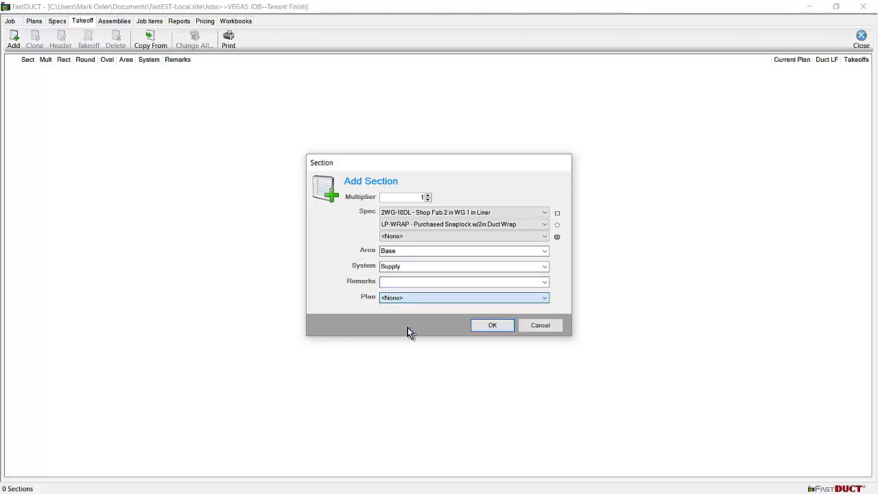
pyautogui.click(493, 325)
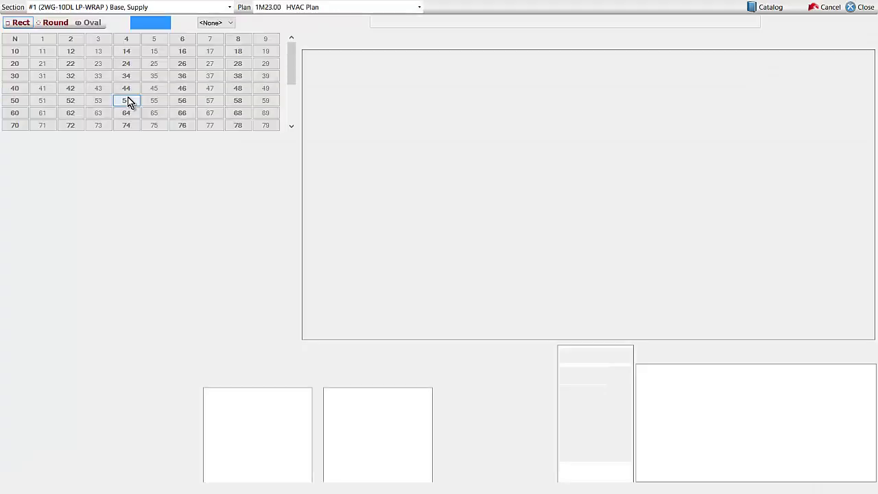
# Place a 22x16 Flexible Connection where the supply duct meets fan coil unit FCU 4 on the HVAC plan.
pyautogui.scroll(4, 576, 222)
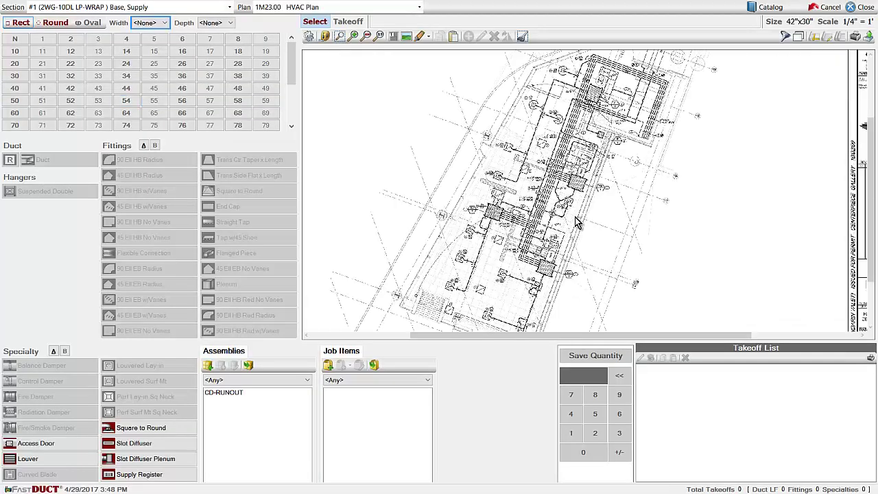
pyautogui.moveTo(607, 137)
pyautogui.mouseDown(button='middle')
pyautogui.moveTo(570, 214)
pyautogui.moveTo(637, 271)
pyautogui.mouseUp(button='middle')
pyautogui.scroll(1, 571, 214)
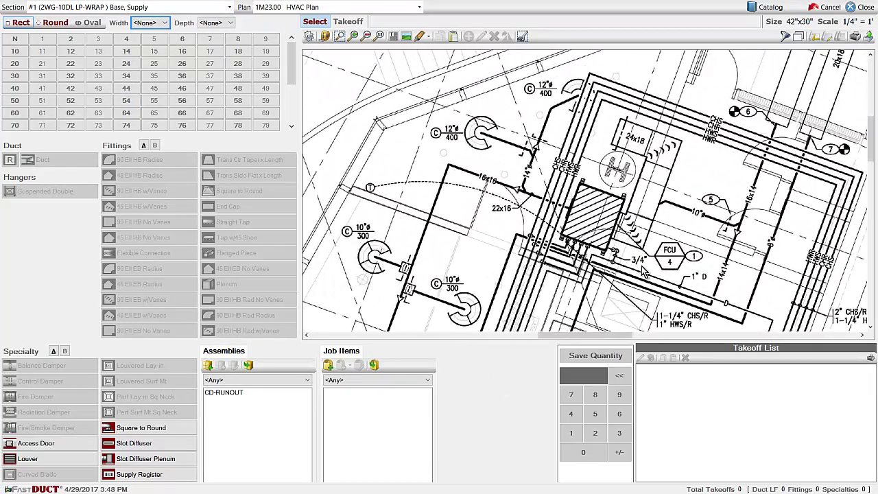
pyautogui.click(70, 63)
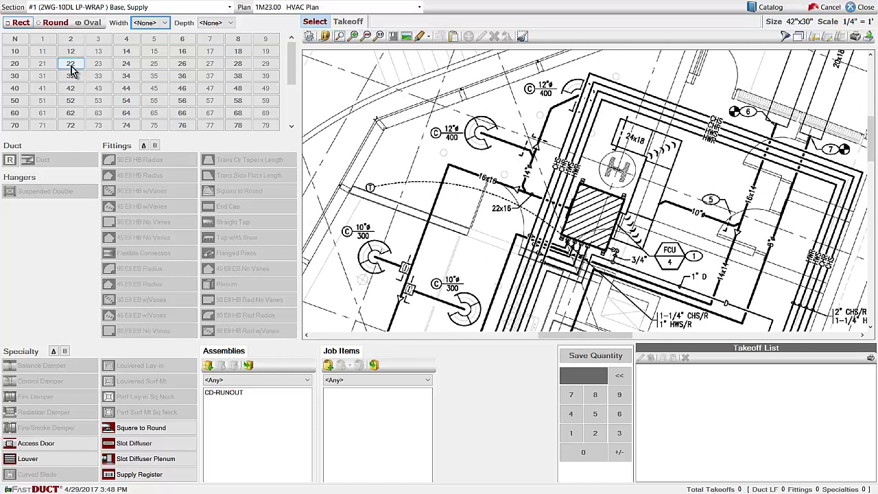
pyautogui.click(183, 51)
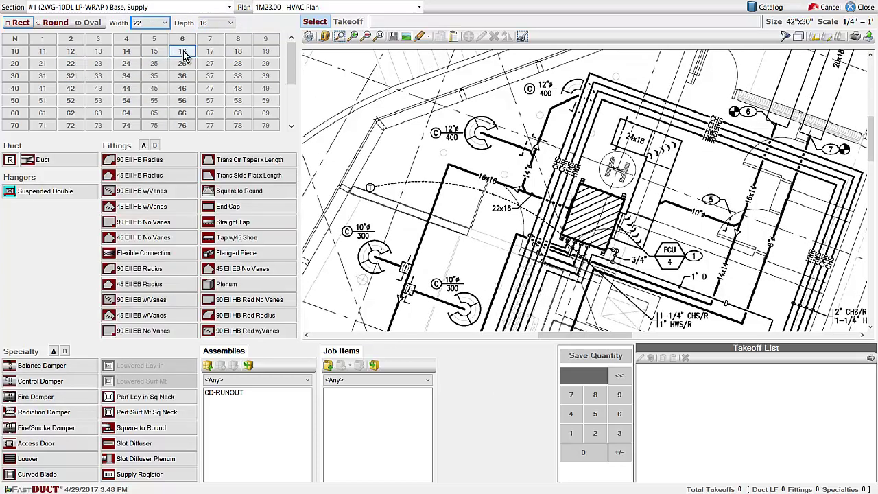
pyautogui.click(155, 253)
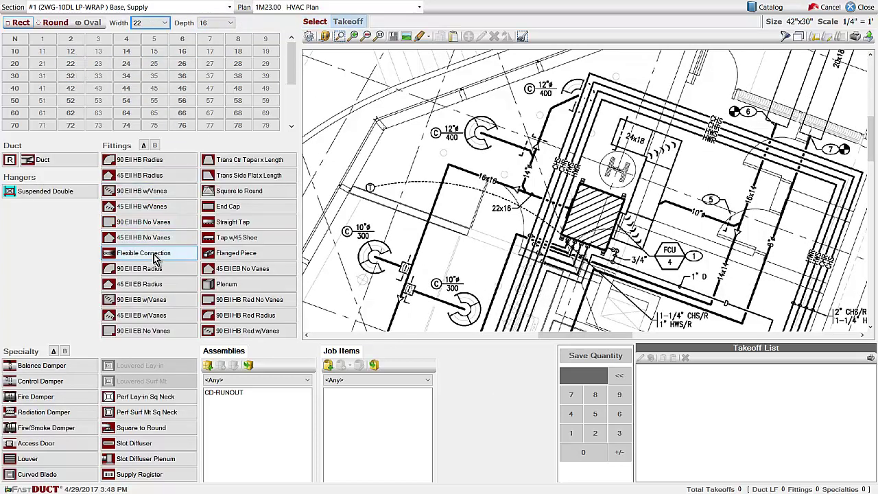
pyautogui.click(573, 208)
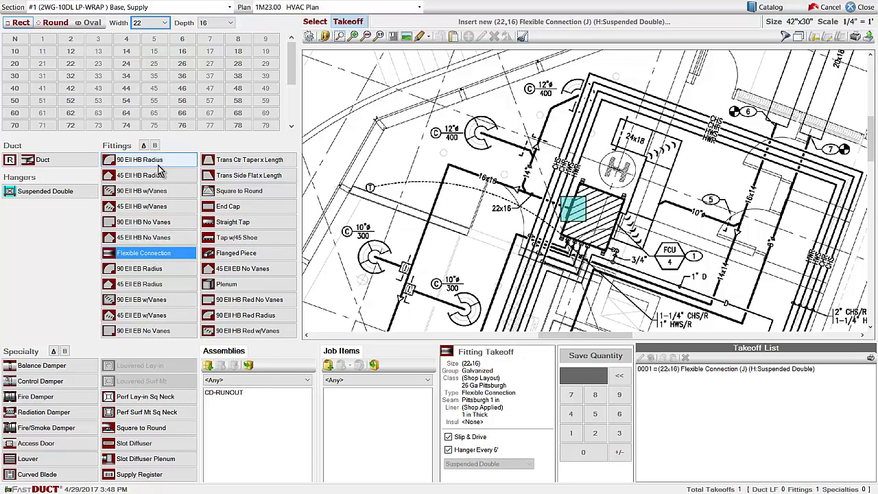
# Draw a 22x16 duct about 4 ft long from the flexible connection along the supply main.
pyautogui.click(41, 160)
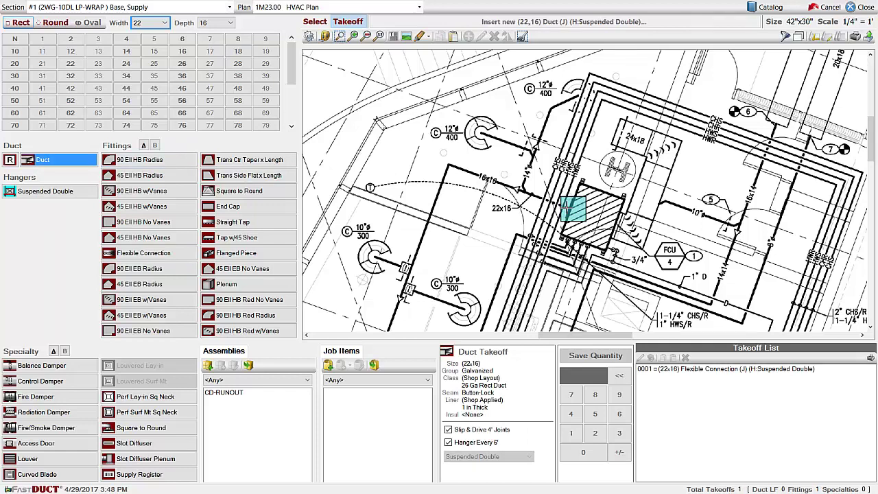
pyautogui.click(569, 205)
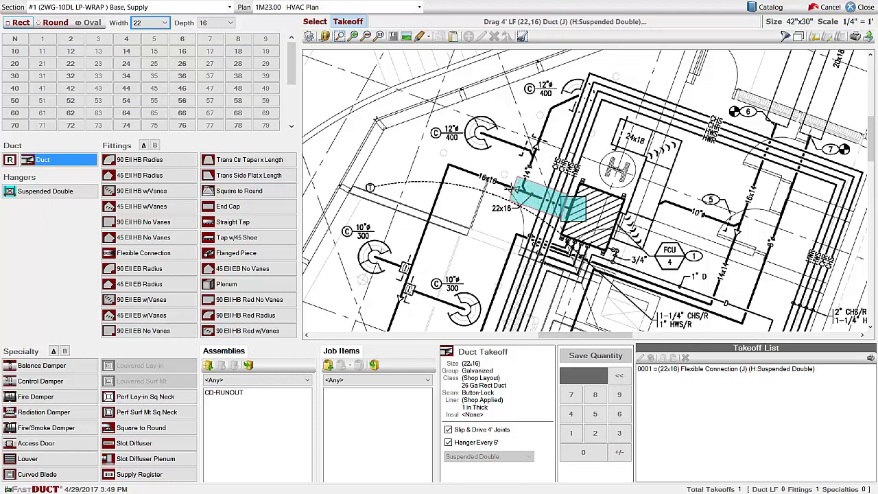
pyautogui.click(511, 184)
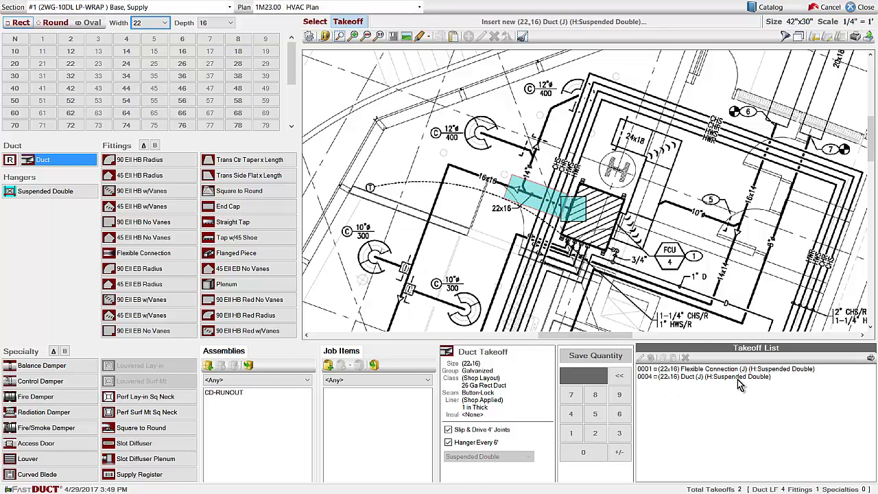
# Place a Trans Ctr Taper x Length fitting, 22x16 to 16x16 and 18 long, at the end of the 22x16 duct.
pyautogui.click(249, 162)
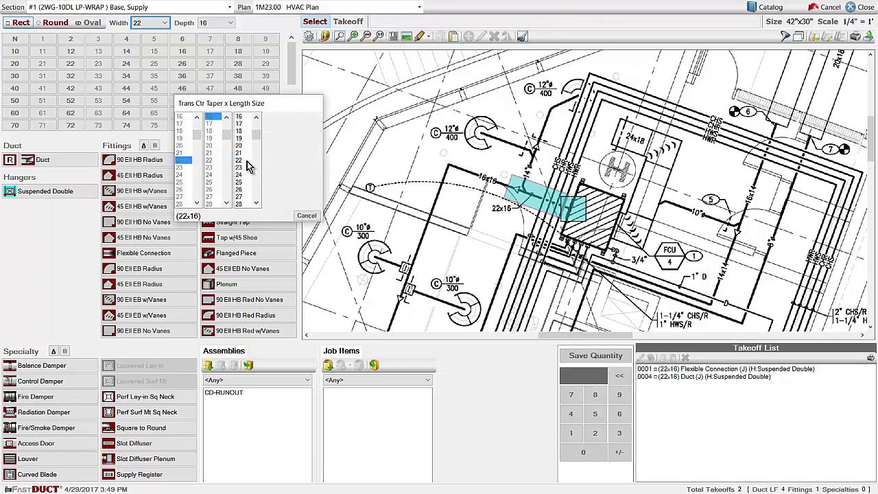
pyautogui.click(240, 117)
pyautogui.click(271, 117)
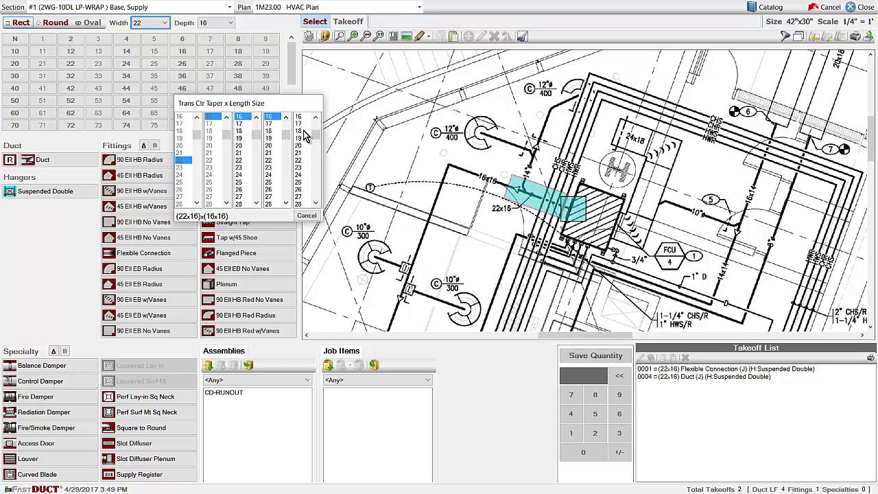
pyautogui.click(303, 130)
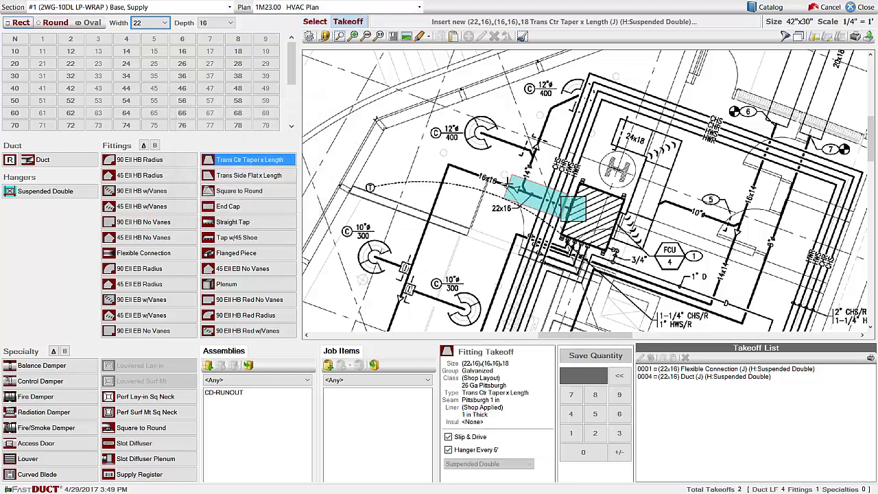
pyautogui.click(508, 183)
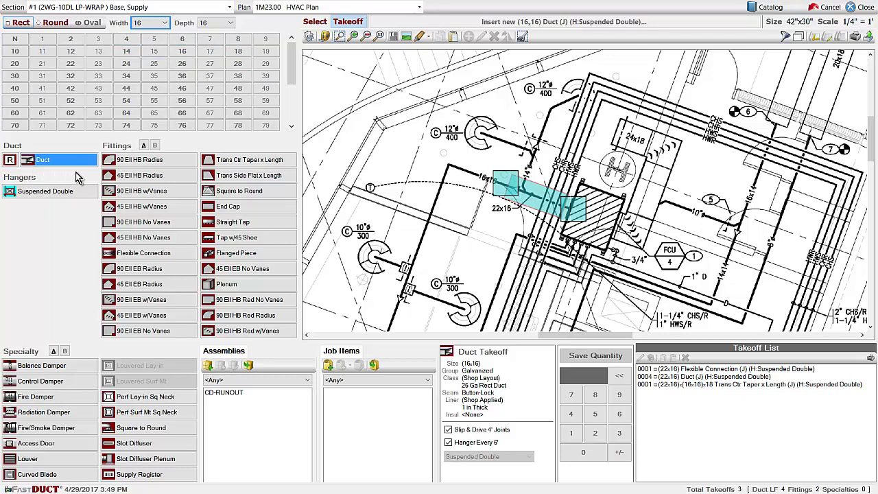
# Trace the 16x16 duct from the transition in legs of about 3 ft and 10 ft, with a 90 Ell HB w/Vanes at the corner.
pyautogui.moveTo(503, 179)
pyautogui.mouseDown()
pyautogui.moveTo(456, 165)
pyautogui.moveTo(402, 297)
pyautogui.mouseUp()
pyautogui.click(147, 192)
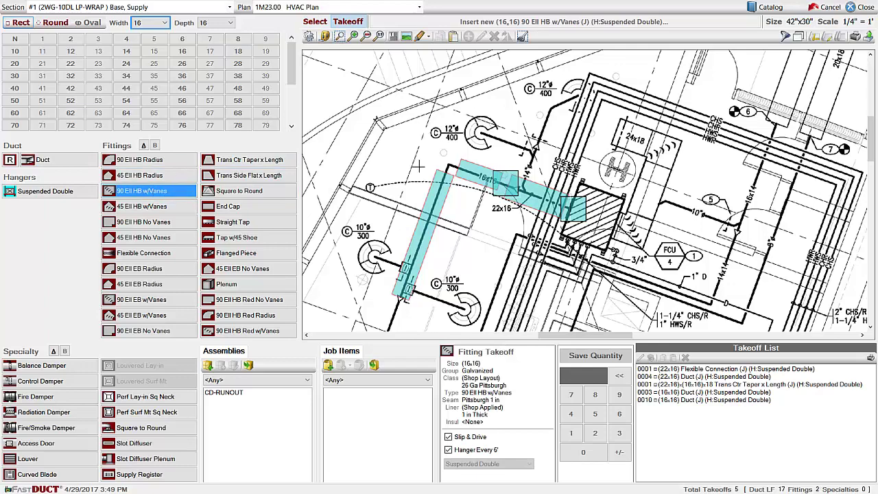
pyautogui.click(451, 167)
# Place a 16x16 to 16 Square to Round fitting at the end of the 16x16 duct, where the 16" round run begins.
pyautogui.scroll(-5, 316, 192)
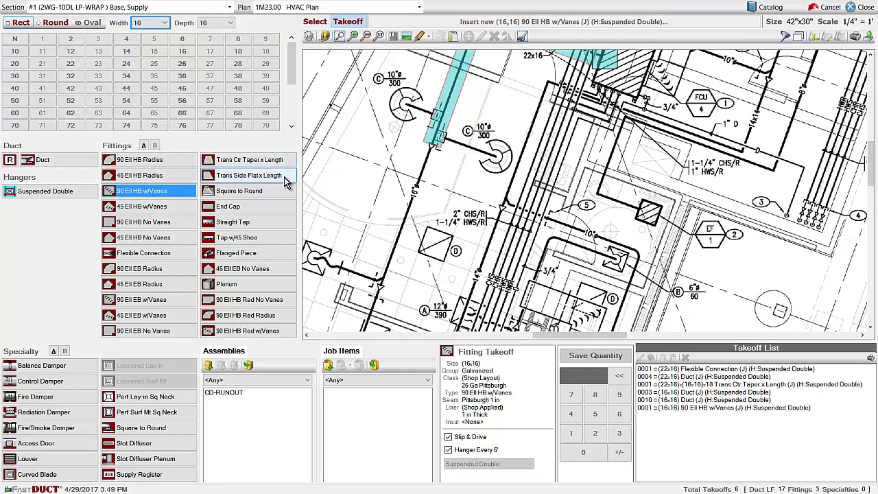
pyautogui.click(246, 162)
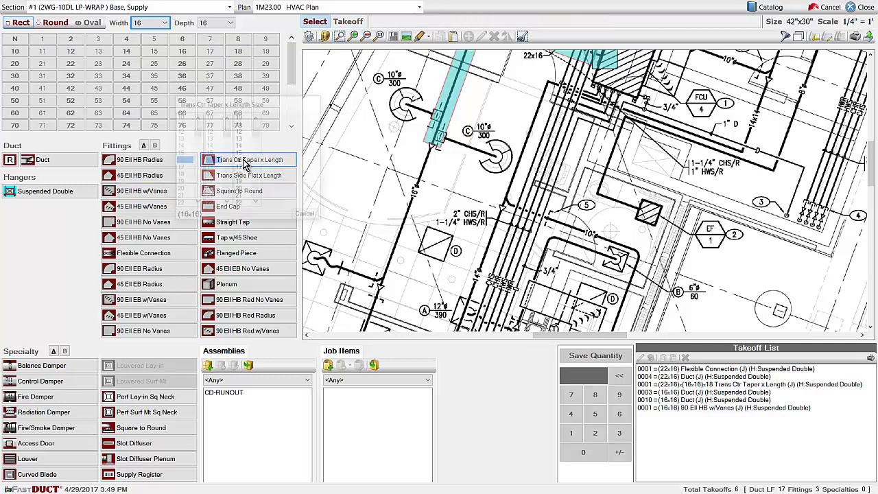
pyautogui.click(308, 218)
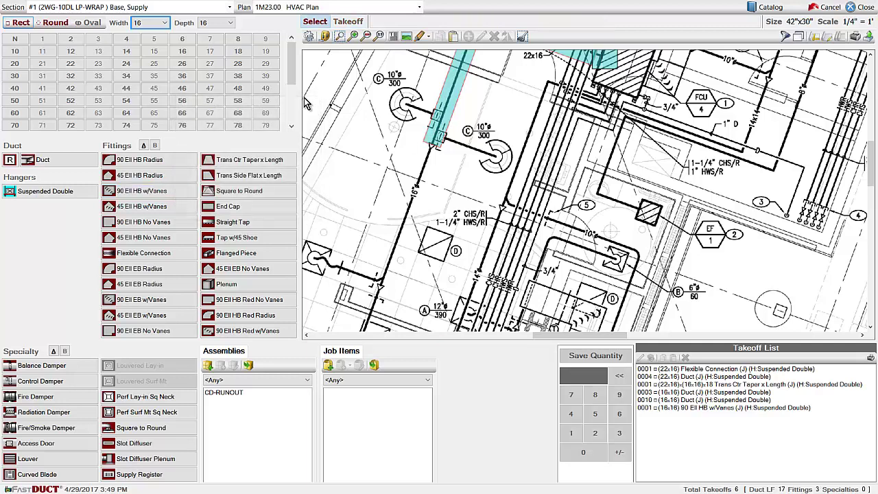
pyautogui.click(245, 191)
pyautogui.click(263, 192)
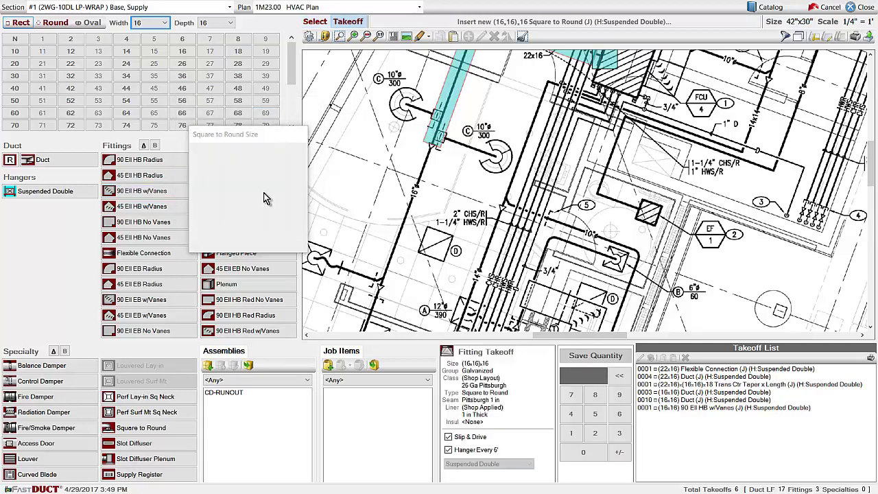
pyautogui.click(432, 146)
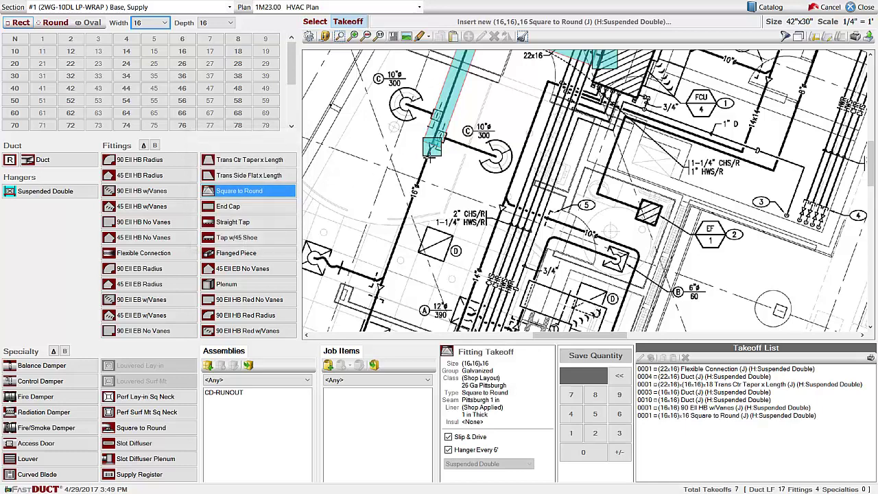
# Draw a 16" round duct about 10 ft long from the square-to-round fitting along the supply main to the next branch.
pyautogui.click(55, 23)
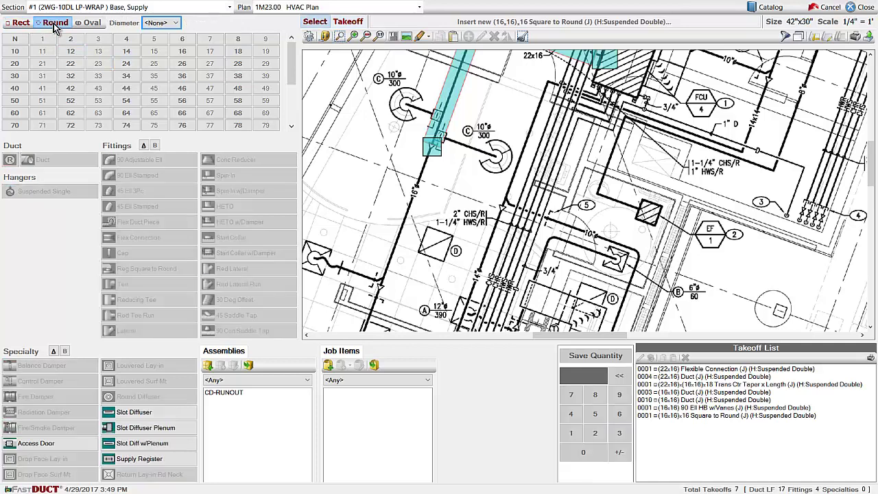
pyautogui.click(182, 51)
pyautogui.click(75, 161)
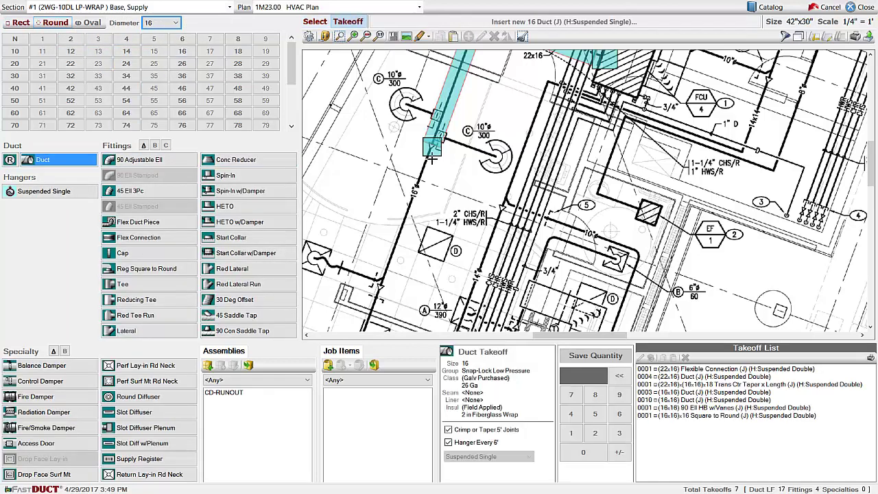
pyautogui.moveTo(432, 148); pyautogui.dragTo(379, 276)
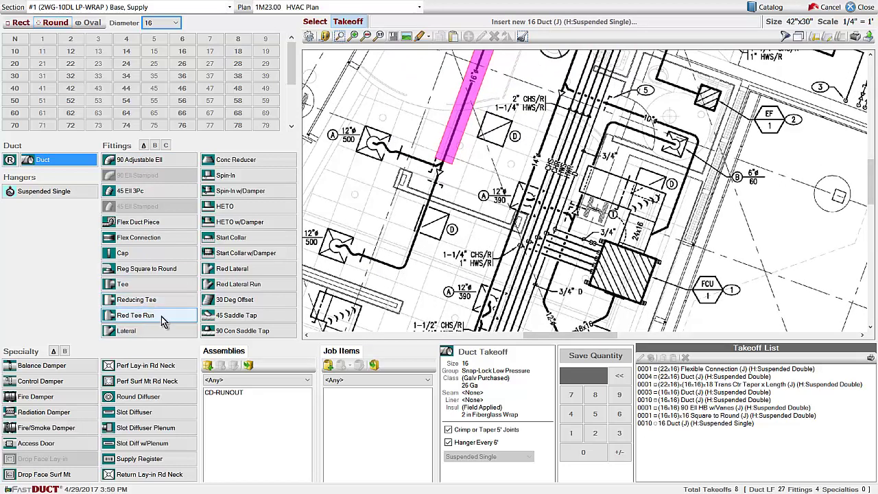
# Place a 16x12x12 Red Tee Run fitting at the end of the 16" round duct.
pyautogui.click(161, 316)
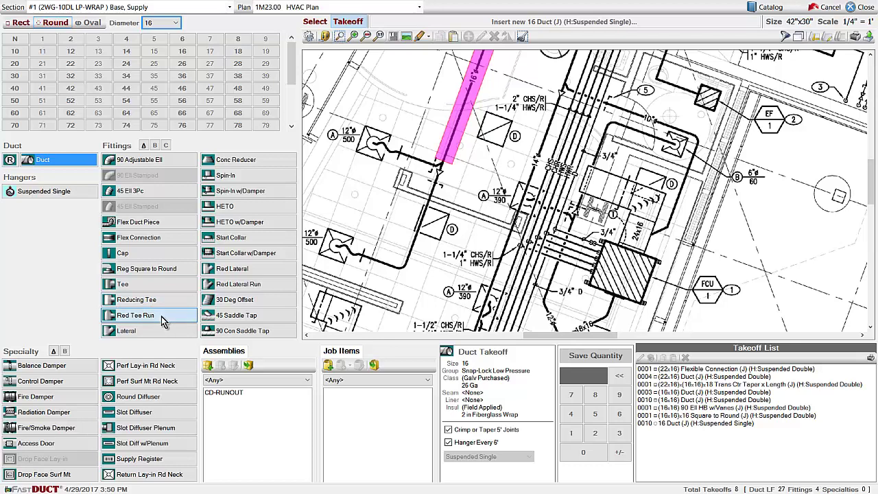
pyautogui.click(124, 294)
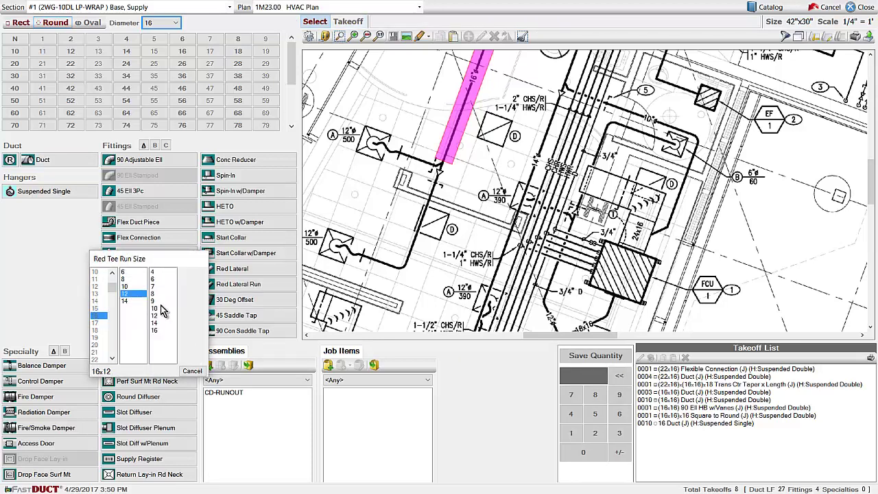
pyautogui.click(163, 315)
pyautogui.click(439, 167)
pyautogui.click(442, 170)
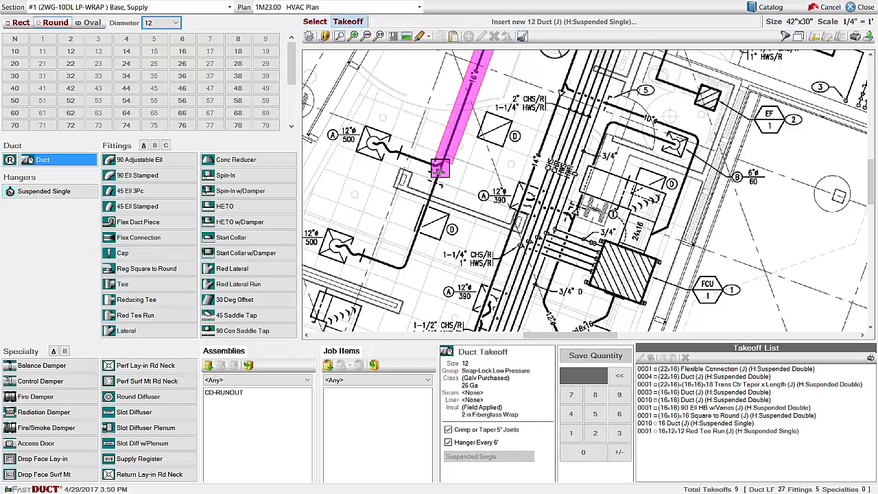
# Trace the 12" round ducts from the tee in legs of about 7, 3 and 3 ft, with a 90 Adjustable Ell at the corner.
pyautogui.click(440, 171)
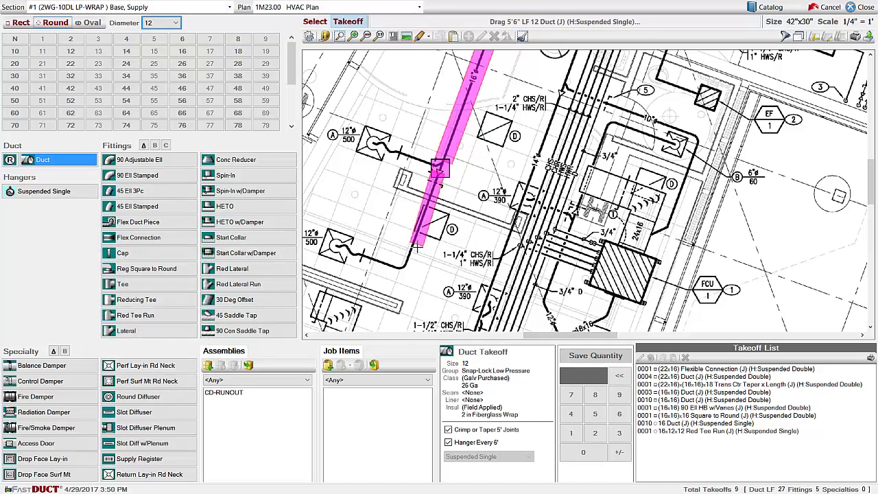
pyautogui.click(401, 269)
pyautogui.click(398, 268)
pyautogui.click(363, 255)
pyautogui.click(439, 169)
pyautogui.click(401, 152)
pyautogui.click(165, 163)
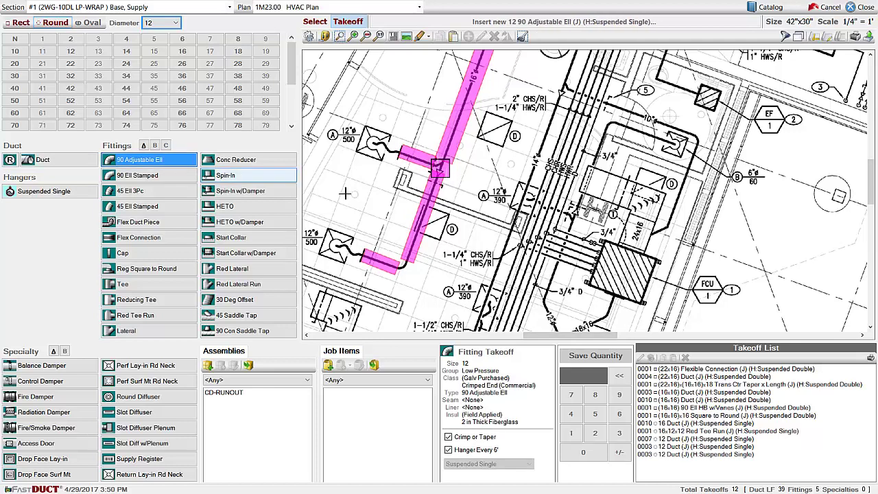
pyautogui.click(403, 267)
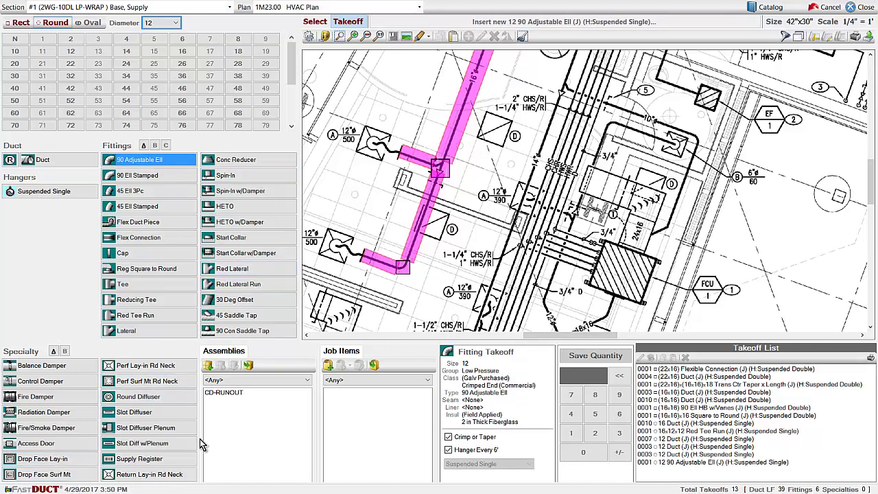
# Place a 12" Balance Damper on each of the two 12" branches at the reducing tee.
pyautogui.click(41, 365)
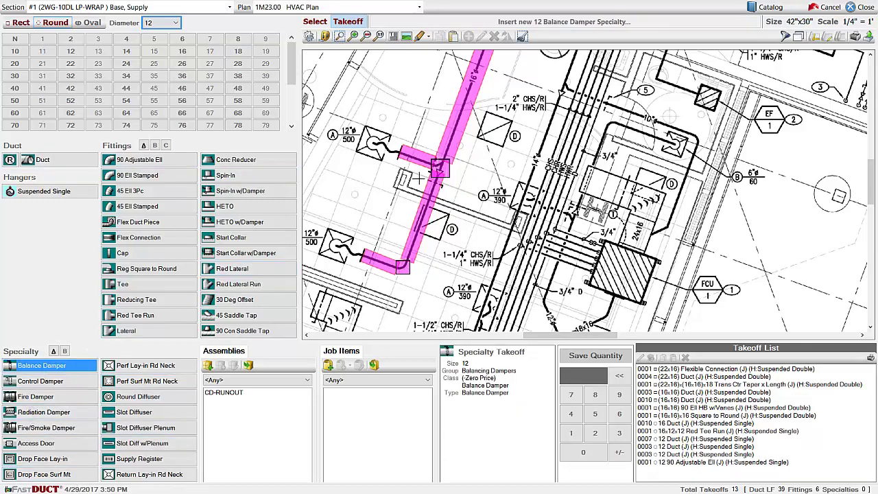
pyautogui.click(427, 170)
pyautogui.click(444, 186)
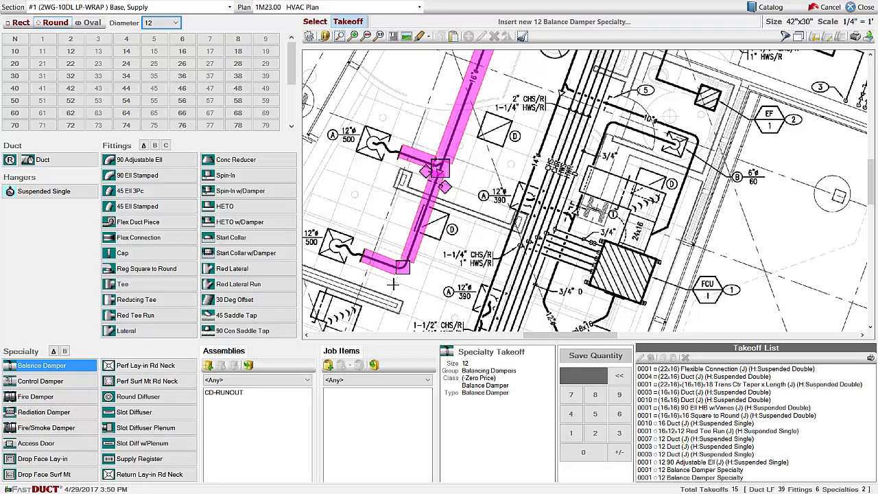
# Place a 12" Flex Duct Piece and a 12" Perf Lay-in Rd Neck diffuser at both type A 500 CFM diffuser locations.
pyautogui.click(152, 224)
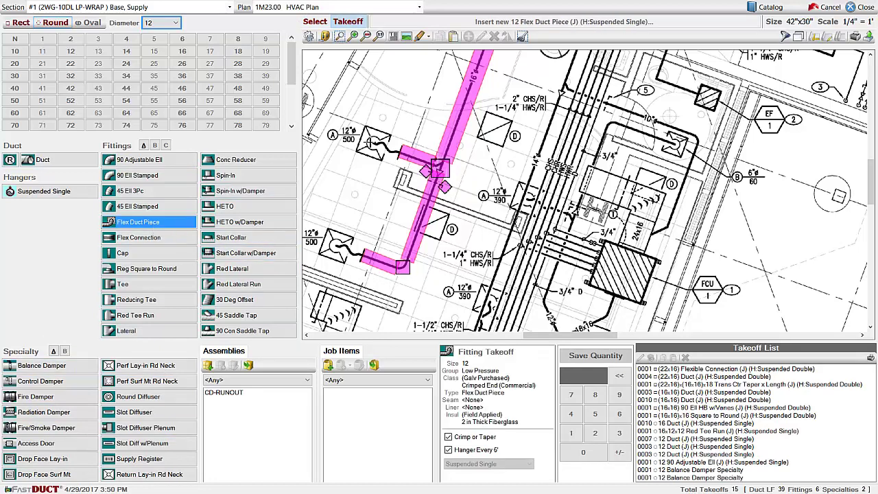
pyautogui.click(387, 145)
pyautogui.click(352, 251)
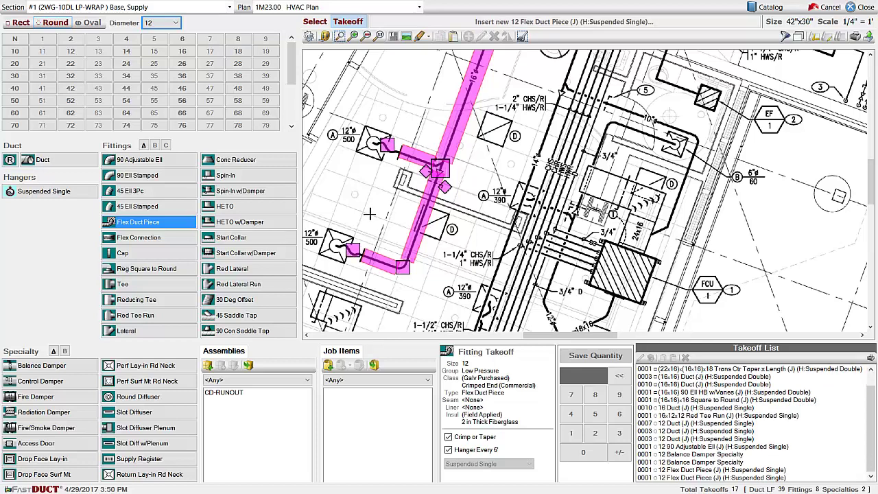
pyautogui.click(155, 365)
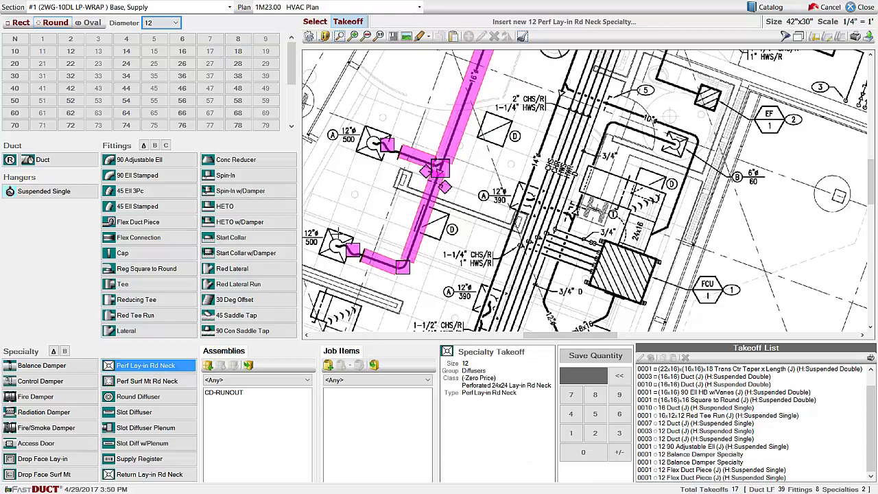
pyautogui.click(334, 235)
pyautogui.click(365, 132)
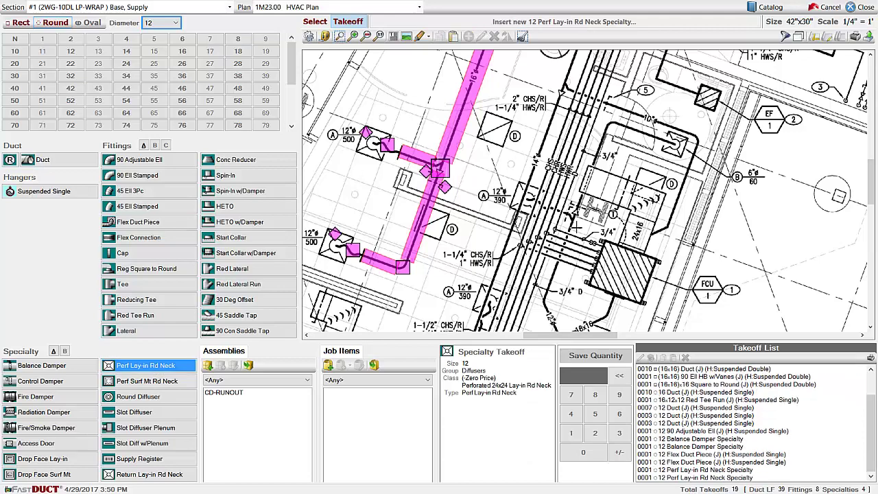
# Place 10" HETO w/Damper fittings at the two 10" branch takeoffs on the 16x16 duct.
pyautogui.moveTo(617, 103); pyautogui.dragTo(535, 278, button='middle')
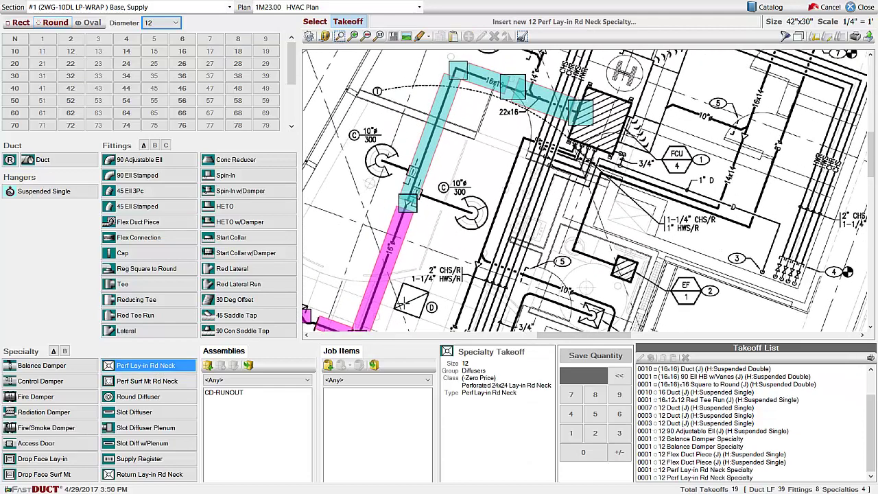
pyautogui.click(237, 222)
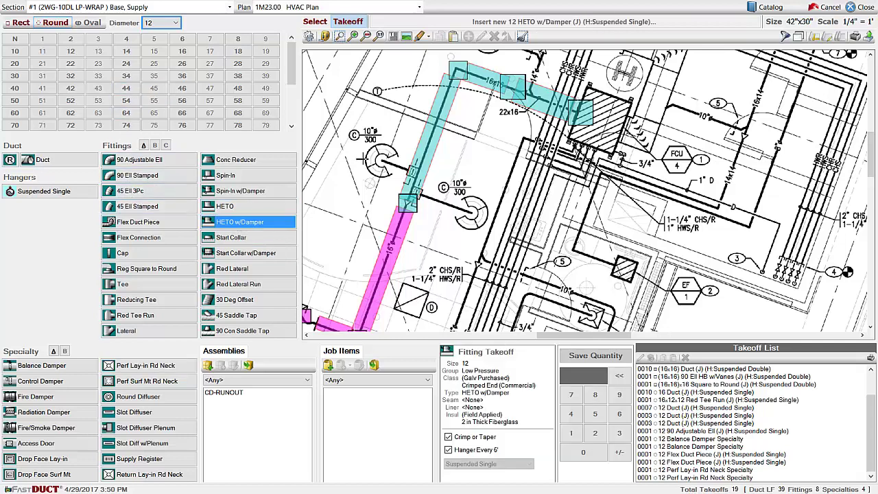
pyautogui.click(176, 23)
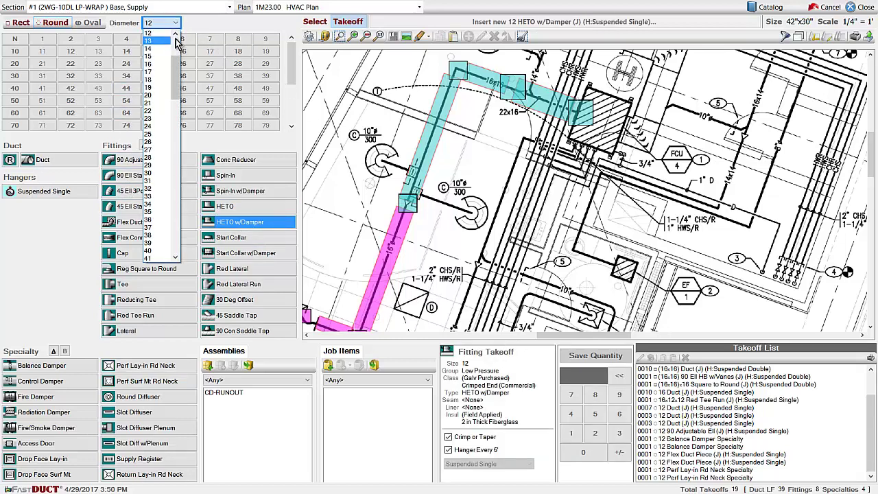
pyautogui.scroll(1, 172, 41)
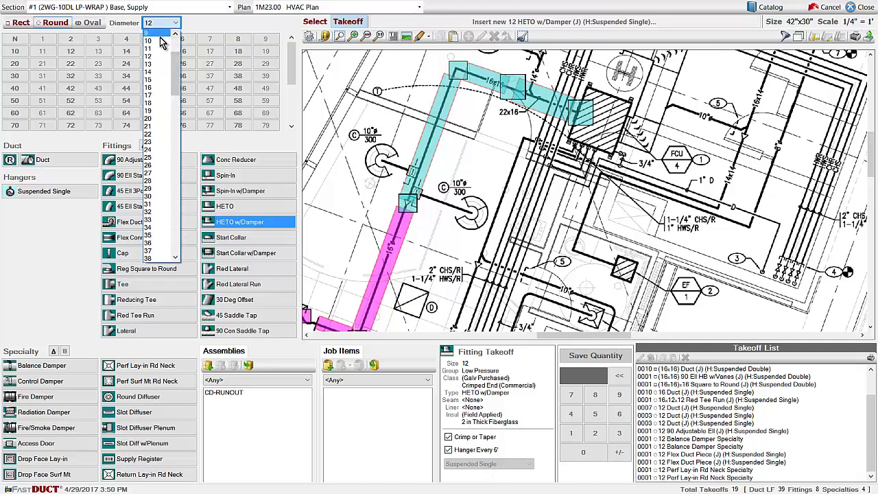
pyautogui.click(160, 41)
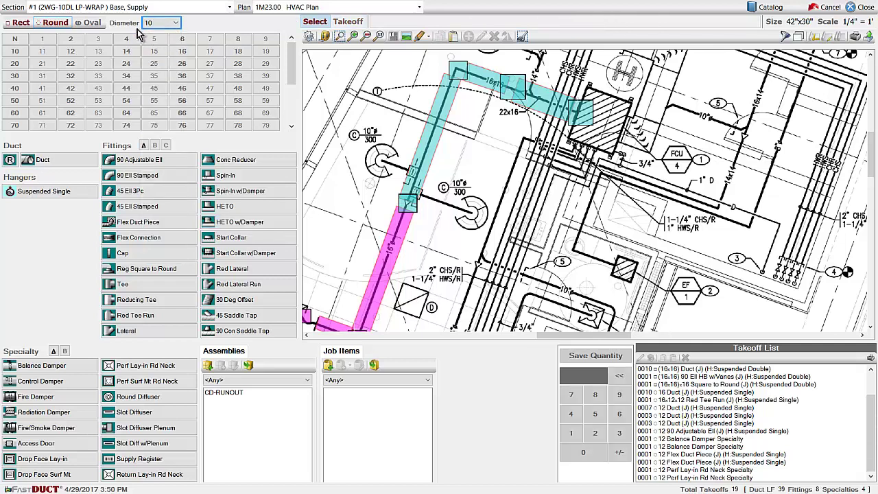
pyautogui.click(15, 55)
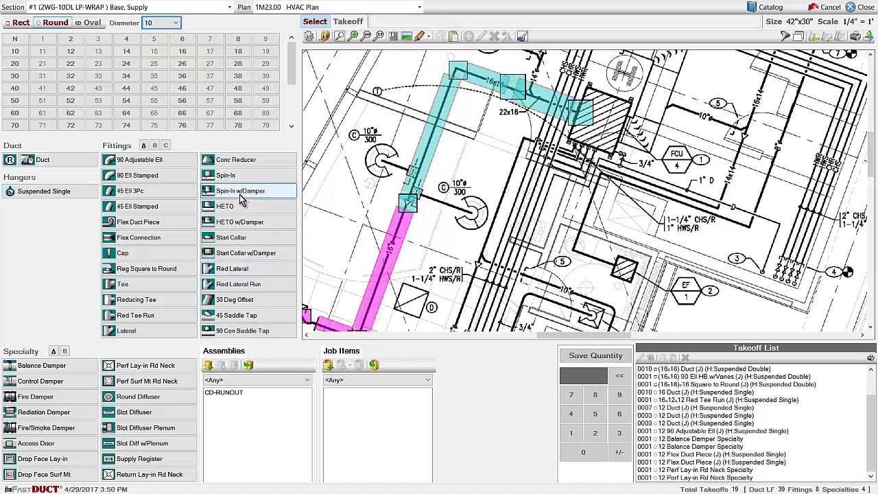
pyautogui.click(240, 222)
pyautogui.click(410, 170)
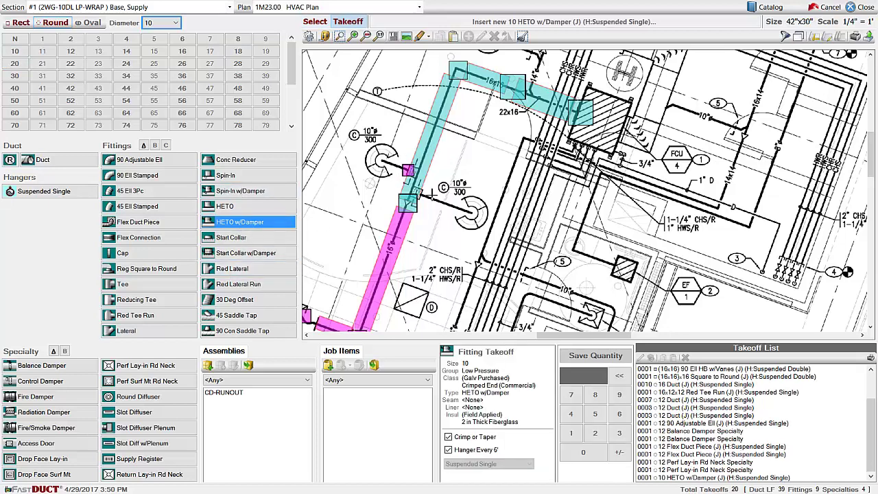
pyautogui.click(429, 195)
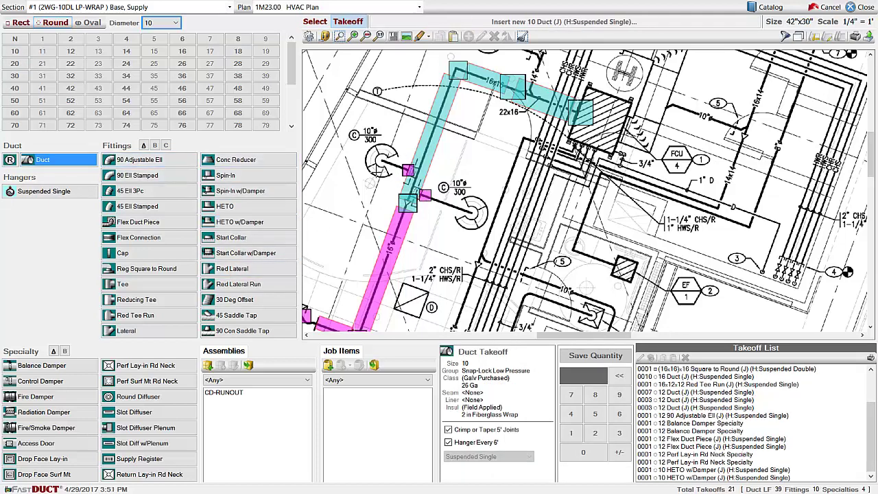
# Draw 10" round ducts of about 2 ft and 3 ft from the takeoffs, ending each with a 90 Adjustable Ell.
pyautogui.moveTo(409, 170); pyautogui.dragTo(382, 162)
pyautogui.moveTo(425, 196)
pyautogui.mouseDown()
pyautogui.moveTo(481, 212)
pyautogui.moveTo(472, 212)
pyautogui.mouseUp()
pyautogui.click(139, 159)
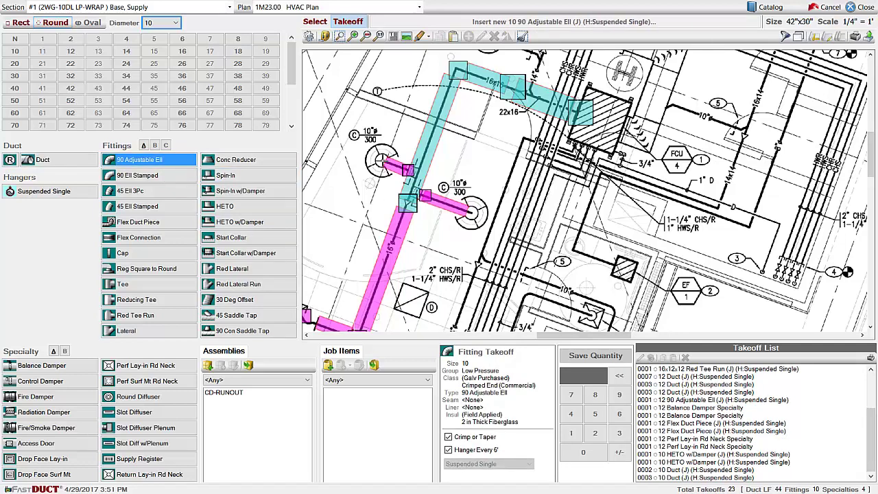
pyautogui.click(381, 161)
pyautogui.click(471, 211)
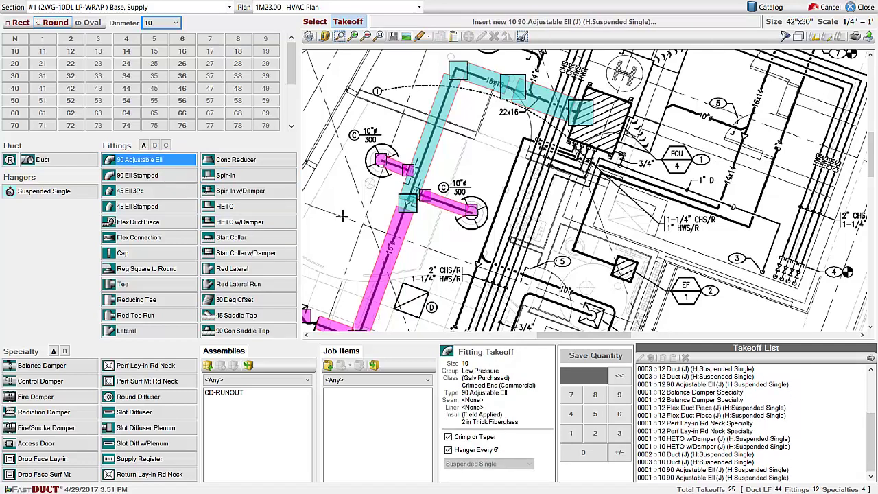
# Place a 10" Round Diffuser at each of the two type C 300 CFM diffuser locations.
pyautogui.click(170, 397)
pyautogui.click(384, 147)
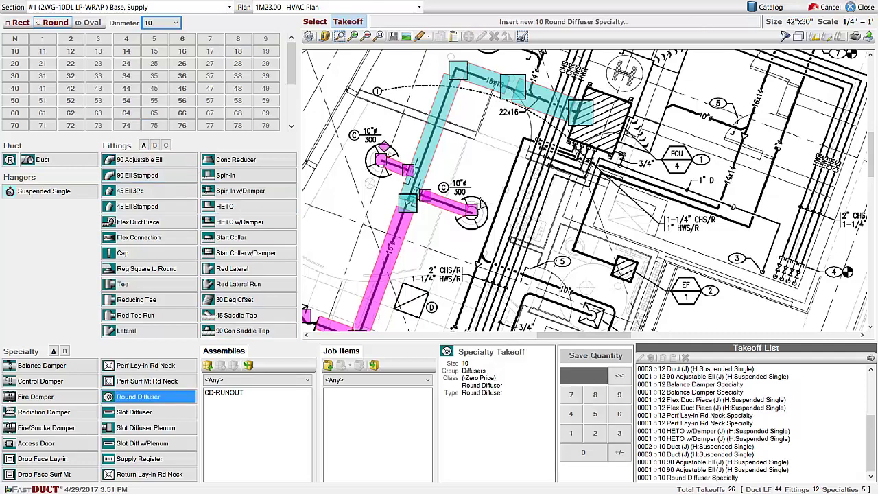
pyautogui.click(474, 205)
# Place a 14" HETO on the 22x16 duct near FCU 4 and draw about 2 ft of 14" round duct from it.
pyautogui.scroll(-3, 548, 189)
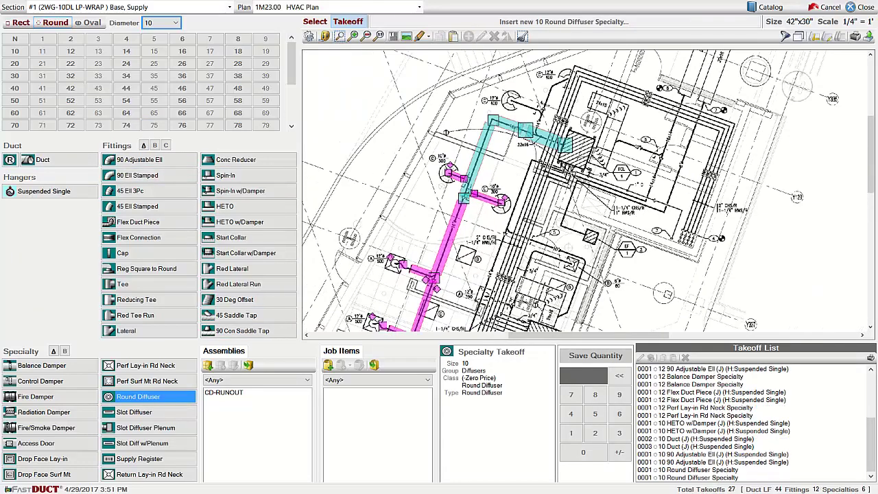
pyautogui.moveTo(585, 159); pyautogui.dragTo(407, 225, button='middle')
pyautogui.scroll(2, 464, 213)
pyautogui.scroll(1, 343, 212)
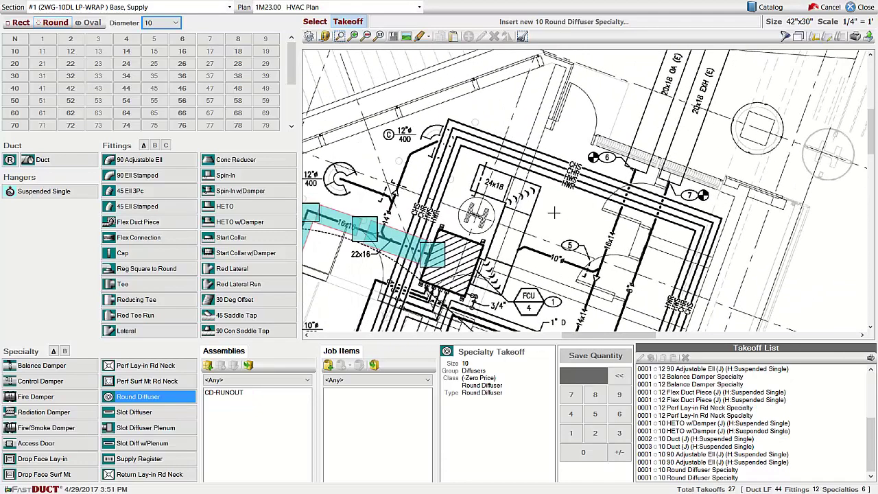
pyautogui.click(231, 208)
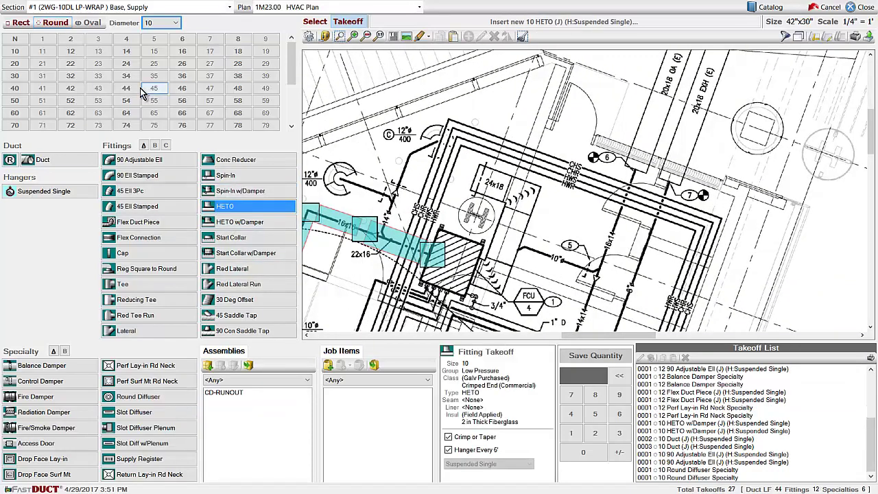
pyautogui.click(126, 50)
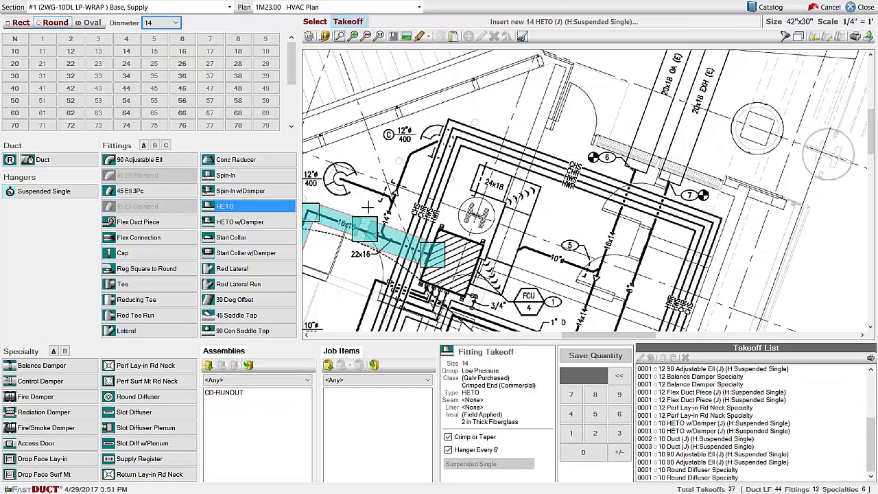
pyautogui.click(388, 221)
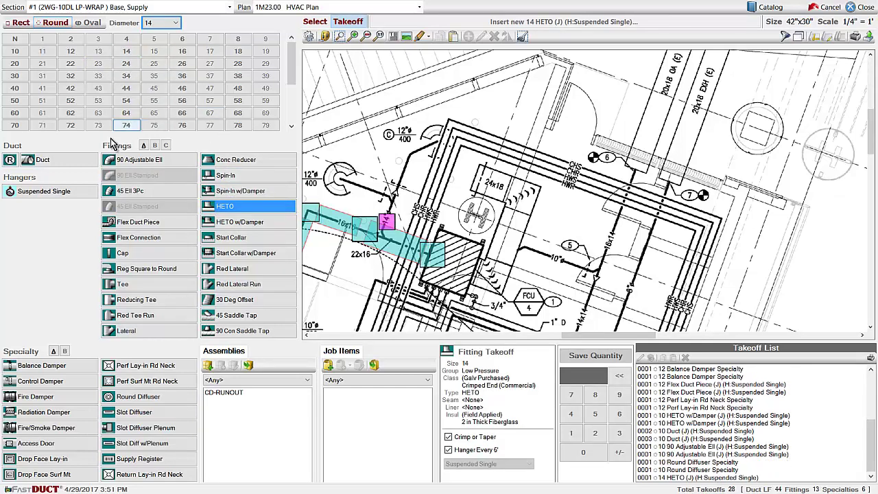
pyautogui.moveTo(394, 192); pyautogui.dragTo(393, 194)
pyautogui.click(393, 194)
# Place a 14x12x12 Red Tee Run at the 14" duct's end and trace the two-leg 12" duct run to the farther type C 400 CFM diffuser.
pyautogui.click(148, 315)
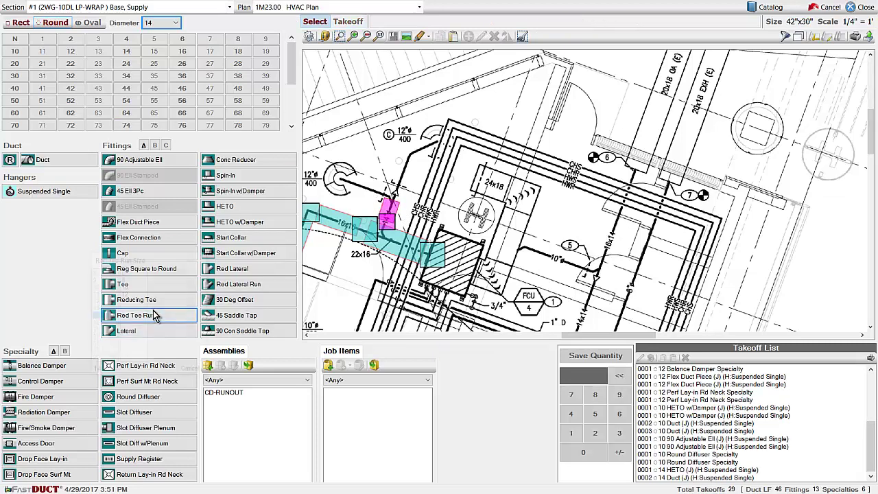
pyautogui.click(132, 293)
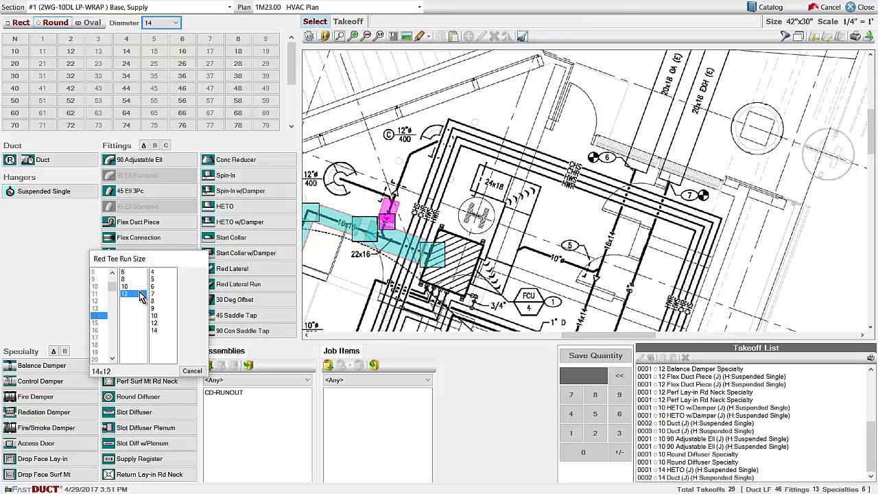
pyautogui.click(160, 322)
pyautogui.click(392, 195)
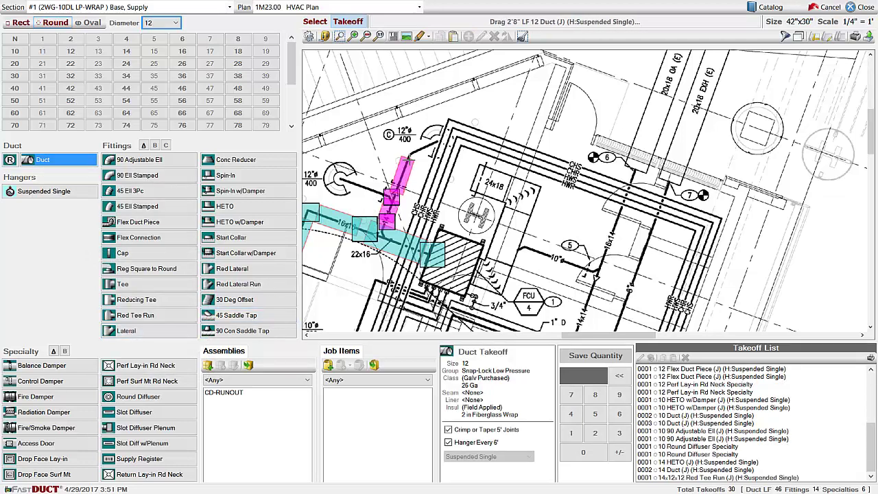
pyautogui.click(409, 159)
pyautogui.doubleClick(433, 142)
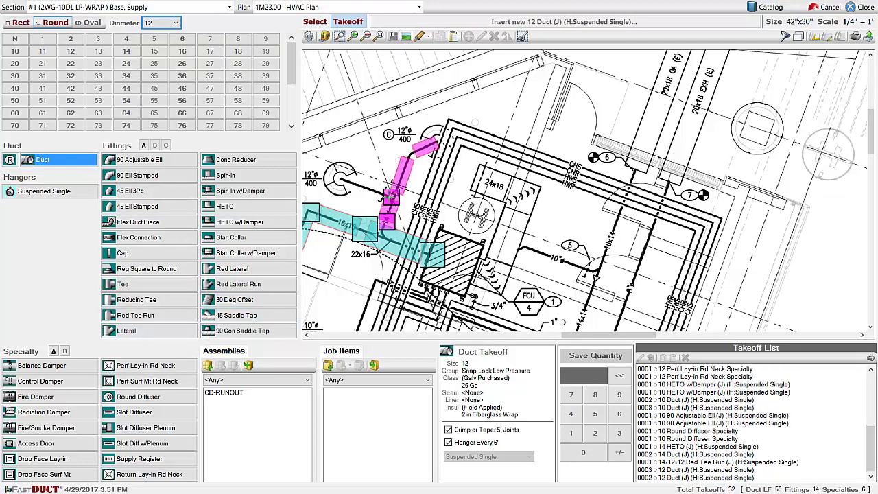
# Draw about 3 ft of 12" duct to the nearer 400 CFM diffuser and place 12" 90 Adjustable Ells at both diffusers and the bend.
pyautogui.moveTo(389, 195); pyautogui.dragTo(344, 180)
pyautogui.click(184, 160)
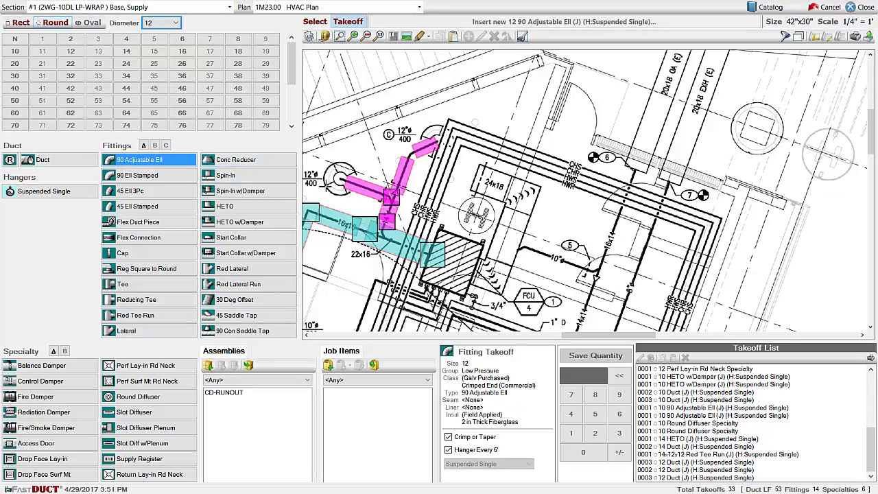
pyautogui.click(339, 178)
pyautogui.click(409, 155)
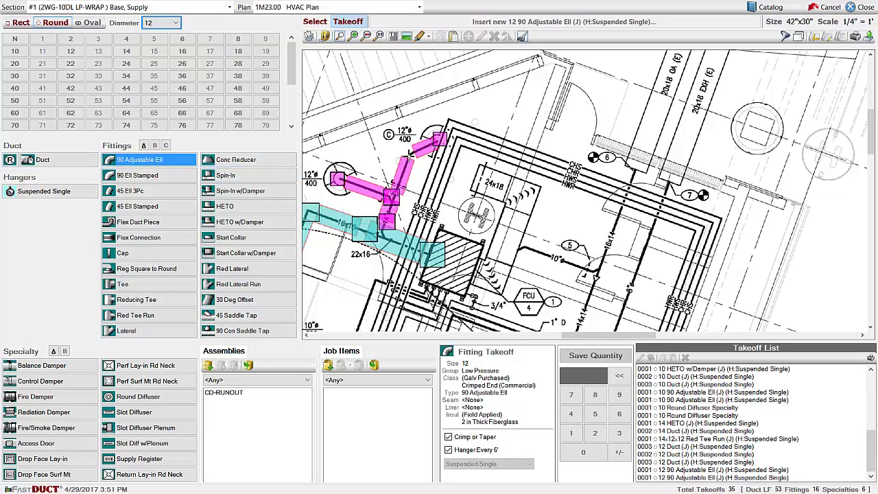
pyautogui.click(409, 155)
# Place a 12" Balance Damper on each of the two 12" branches beside the Red Tee Run.
pyautogui.click(75, 365)
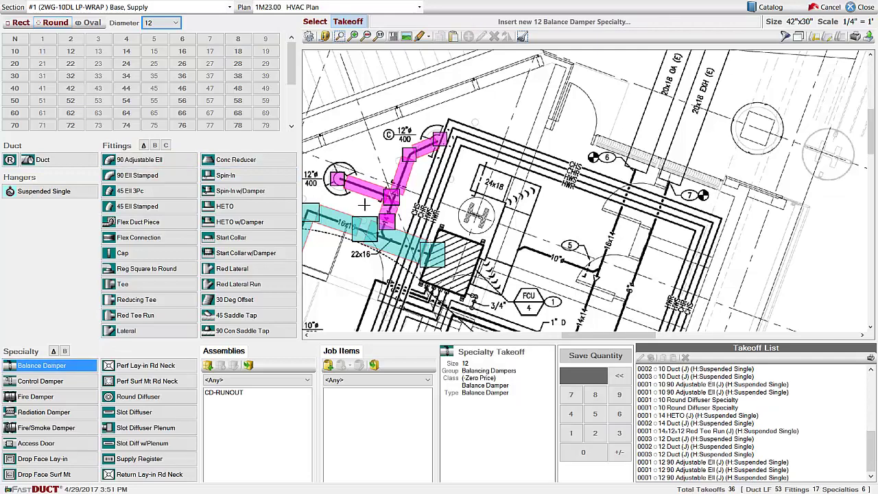
pyautogui.click(377, 201)
pyautogui.click(390, 180)
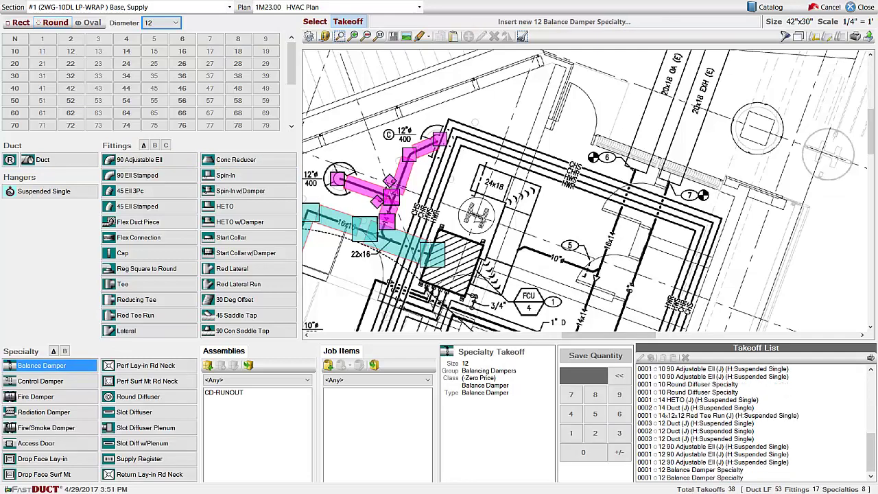
# Create a new section cloned from the supply section, with rectangular spec 2WG-05DL - Shop Fab 2 in WG 1/2 in Liner and system Return.
pyautogui.scroll(-3, 470, 223)
pyautogui.scroll(2, 549, 219)
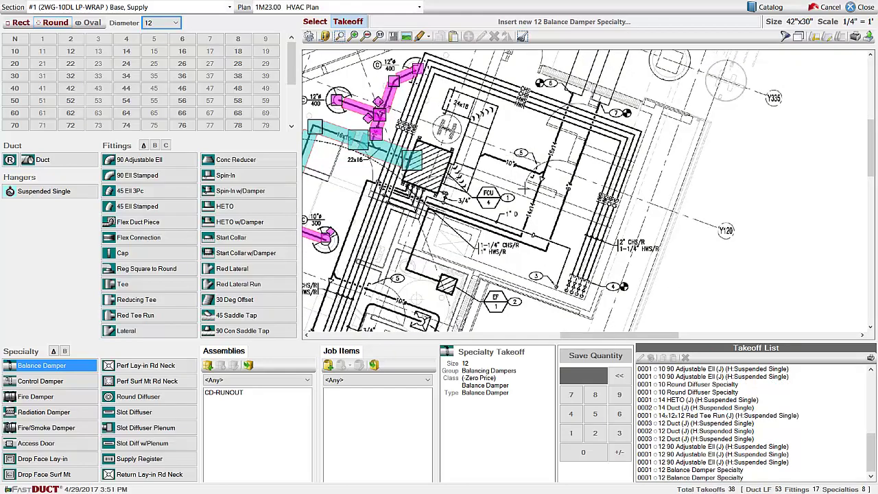
pyautogui.moveTo(430, 220); pyautogui.dragTo(344, 225, button='middle')
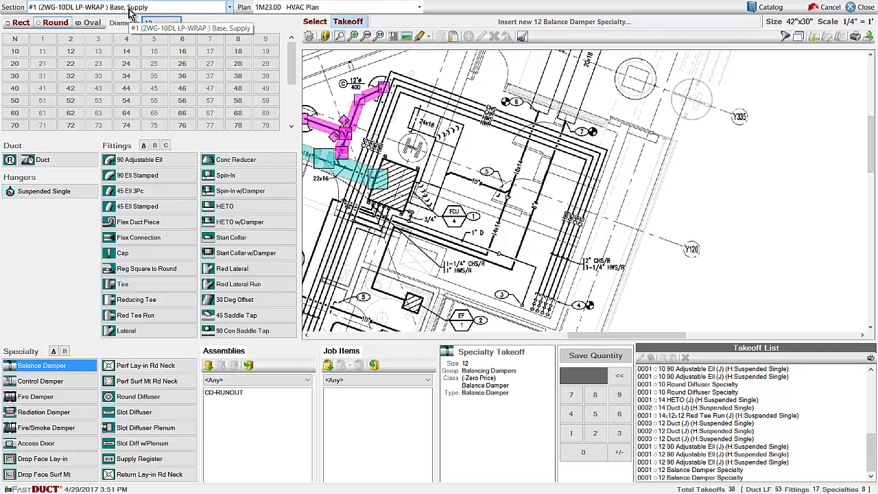
pyautogui.click(169, 14)
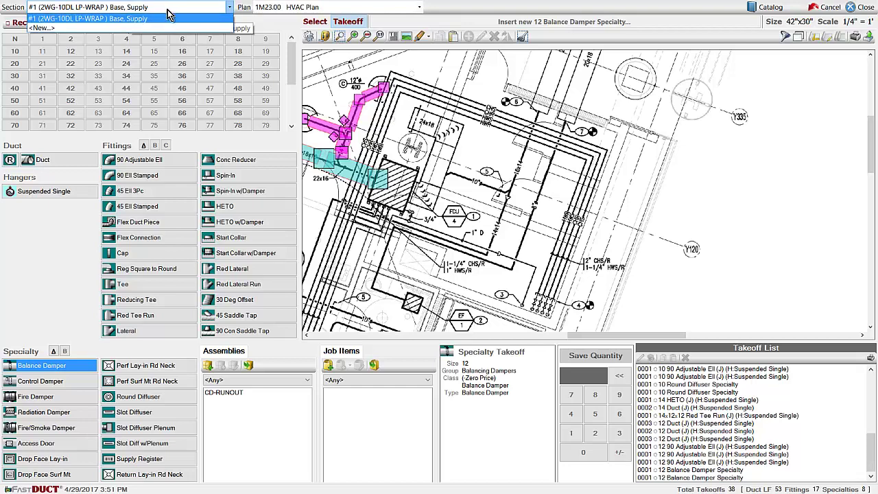
pyautogui.click(163, 26)
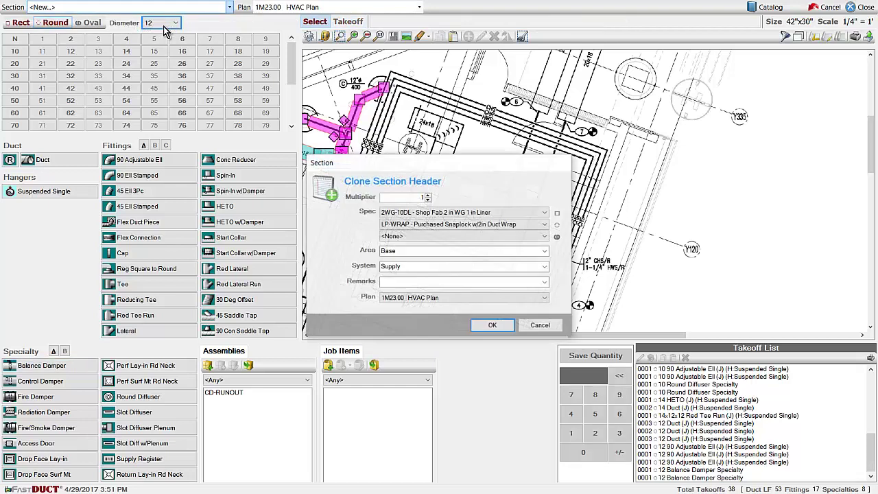
pyautogui.click(446, 218)
pyautogui.click(436, 213)
pyautogui.click(442, 232)
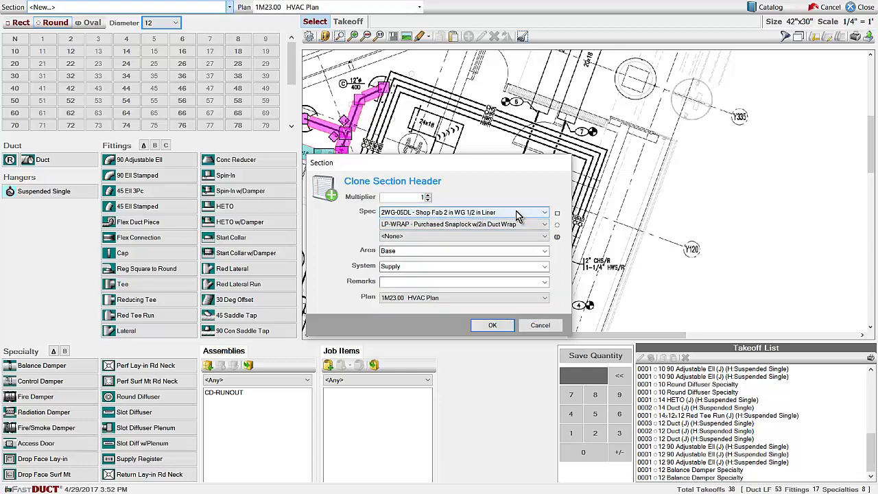
pyautogui.click(412, 267)
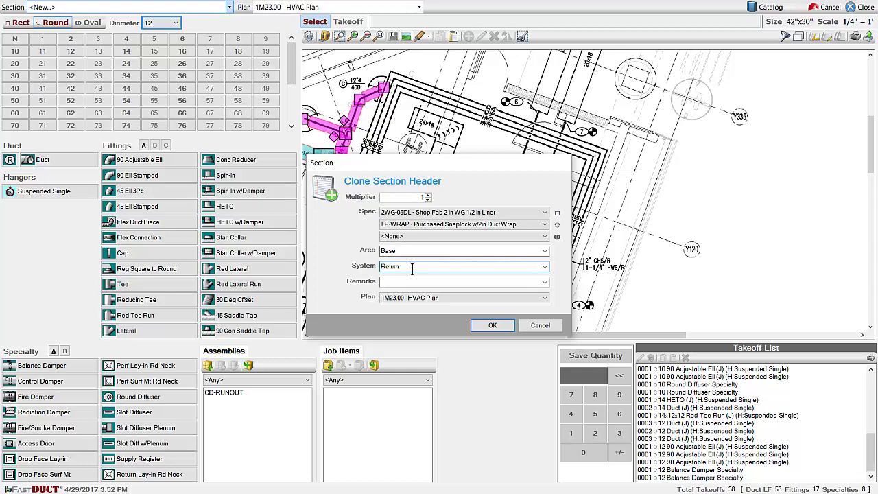
pyautogui.click(490, 324)
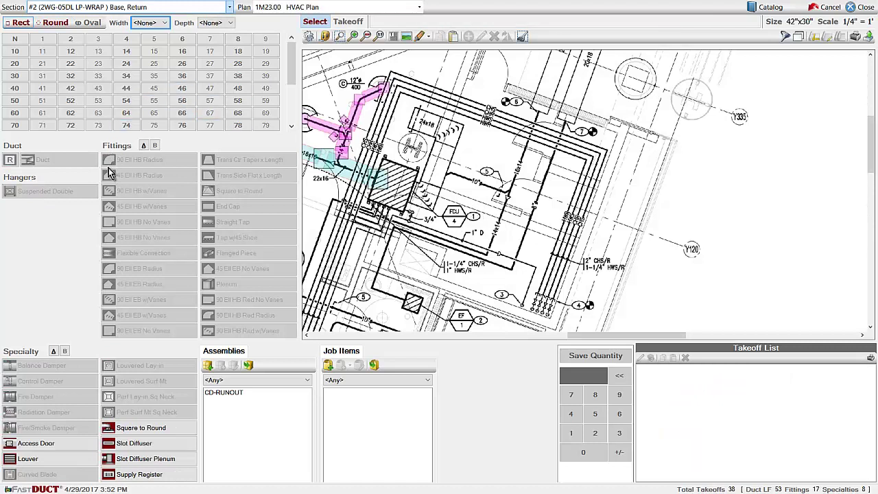
# Set the rectangular duct size to 24x18 and place a Flexible Connection on the return side of FCU 4.
pyautogui.click(126, 64)
pyautogui.click(239, 53)
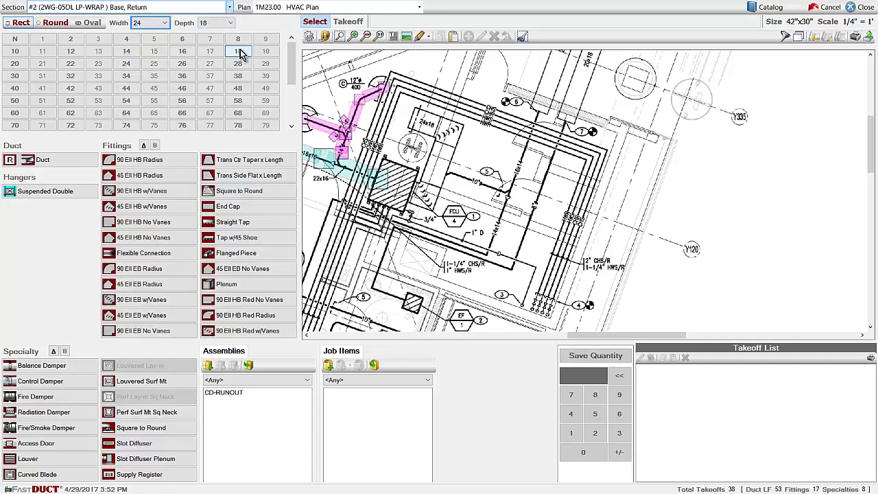
pyautogui.click(151, 255)
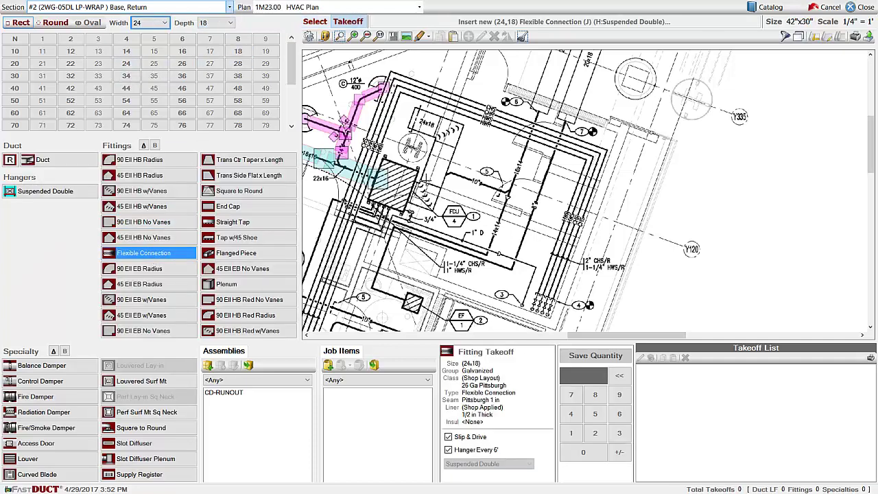
pyautogui.click(414, 190)
pyautogui.click(414, 190)
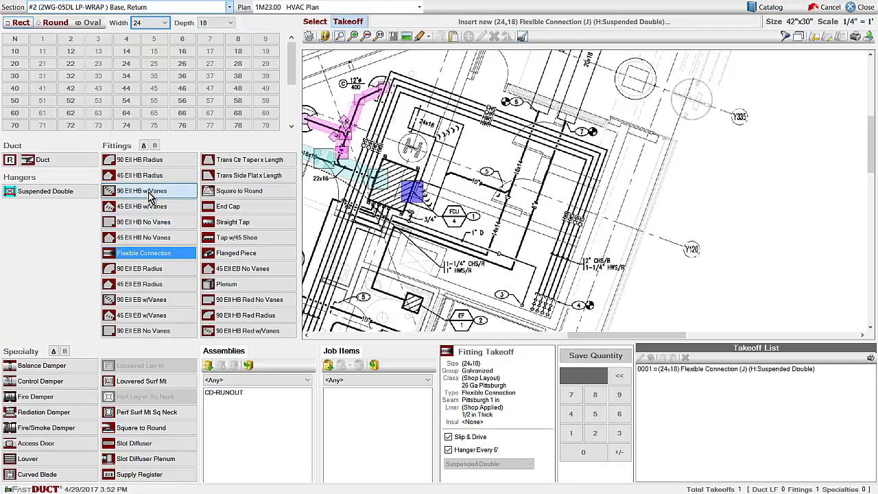
# Place 24x18 90 Ell HB w/Vanes fittings at the flexible connection and at the far return turn.
pyautogui.click(142, 190)
pyautogui.click(422, 194)
pyautogui.click(422, 194)
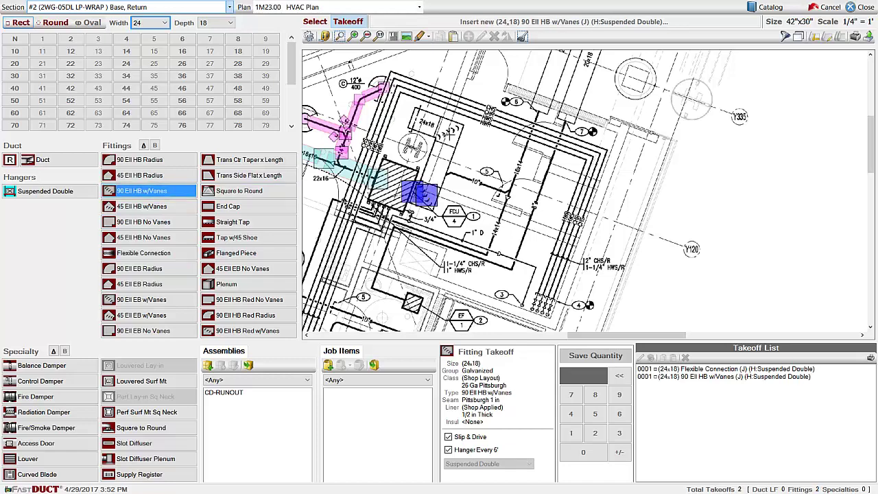
pyautogui.click(449, 131)
pyautogui.click(449, 131)
# Draw 24x18 return ducts of about 4 ft between the elbows and 3 ft beyond, and place a Balance Damper on the 3 ft duct.
pyautogui.click(42, 159)
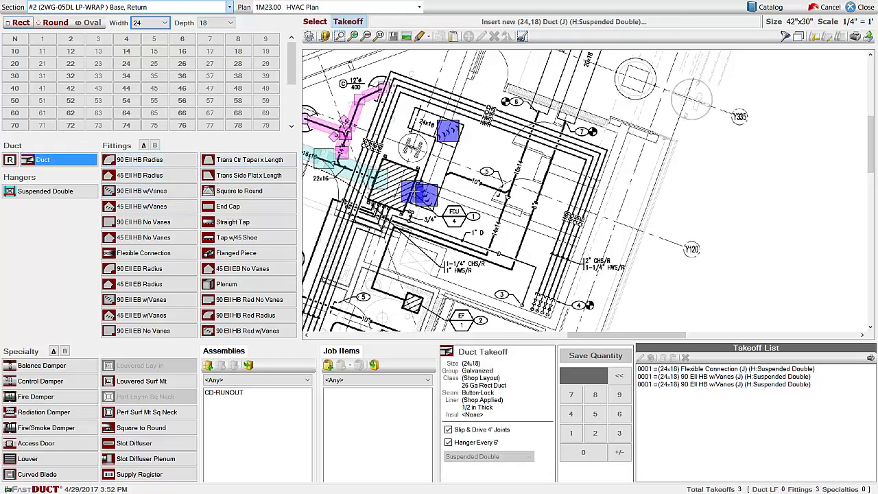
pyautogui.click(428, 185)
pyautogui.click(445, 135)
pyautogui.click(445, 128)
pyautogui.click(413, 119)
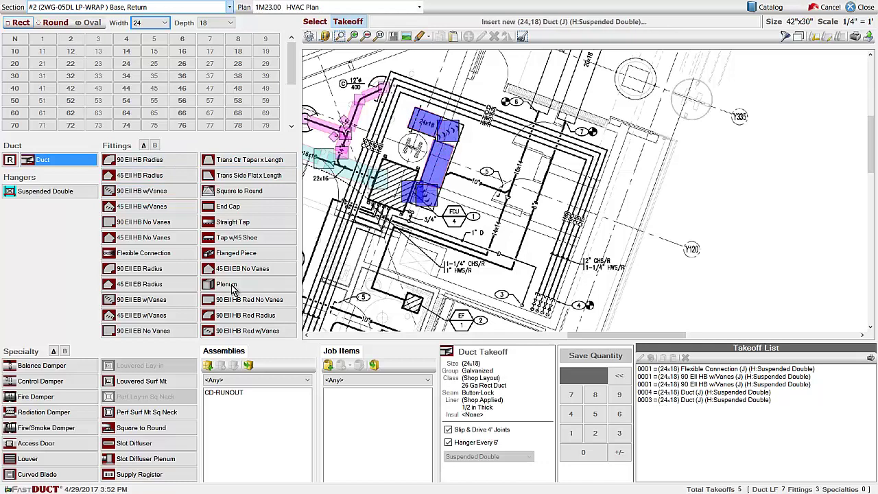
pyautogui.click(41, 365)
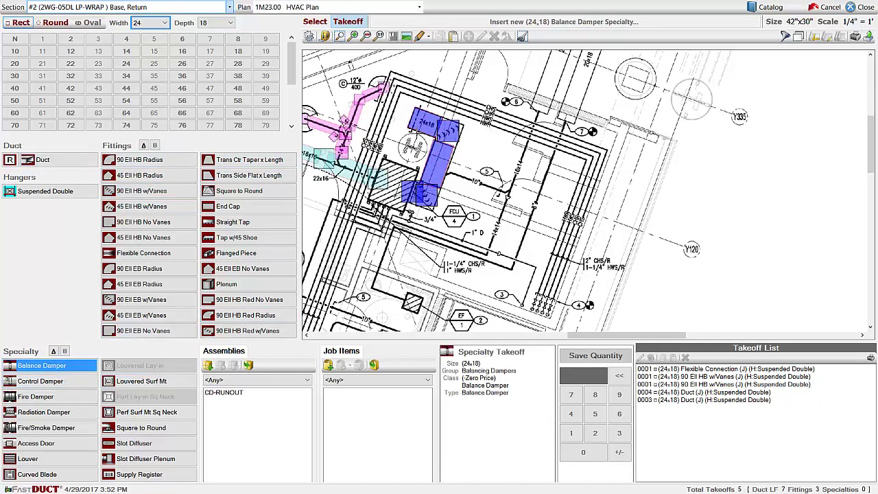
pyautogui.click(415, 132)
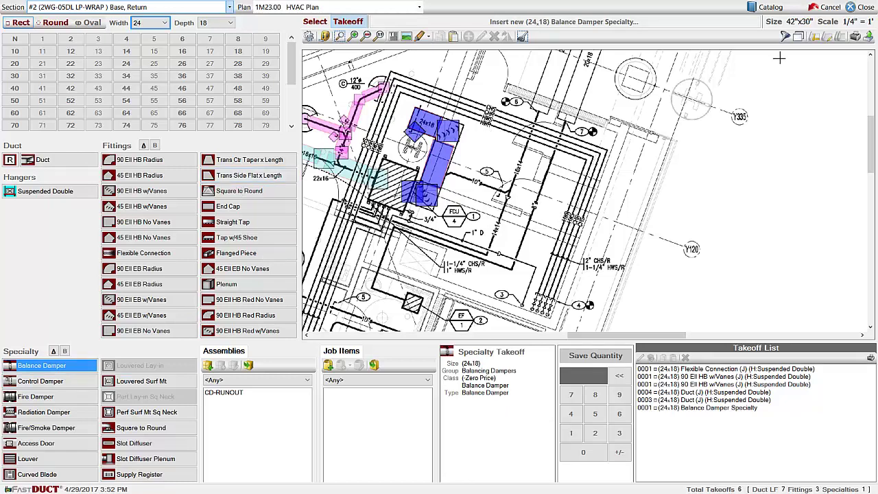
# Close the return takeoff and add a section with specs 2WG-10DL and LP-WRAP, area Base and system Equipment.
pyautogui.click(866, 8)
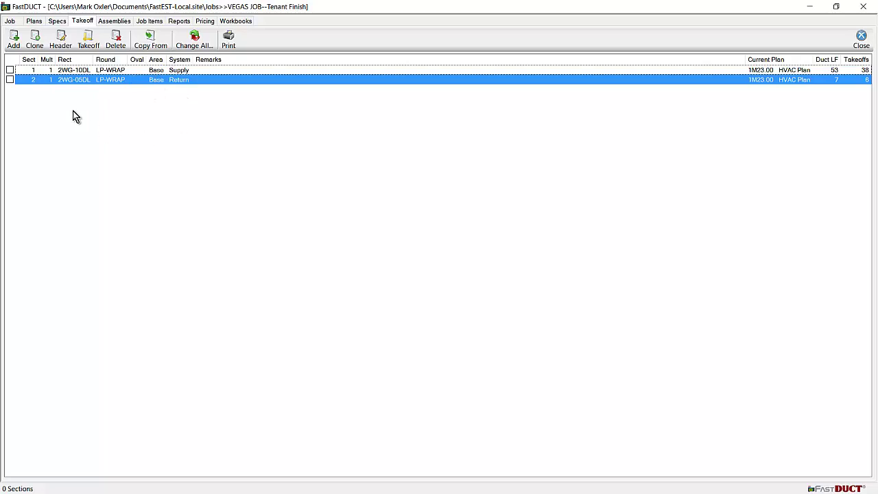
pyautogui.click(14, 39)
pyautogui.click(437, 212)
pyautogui.click(437, 237)
pyautogui.click(429, 225)
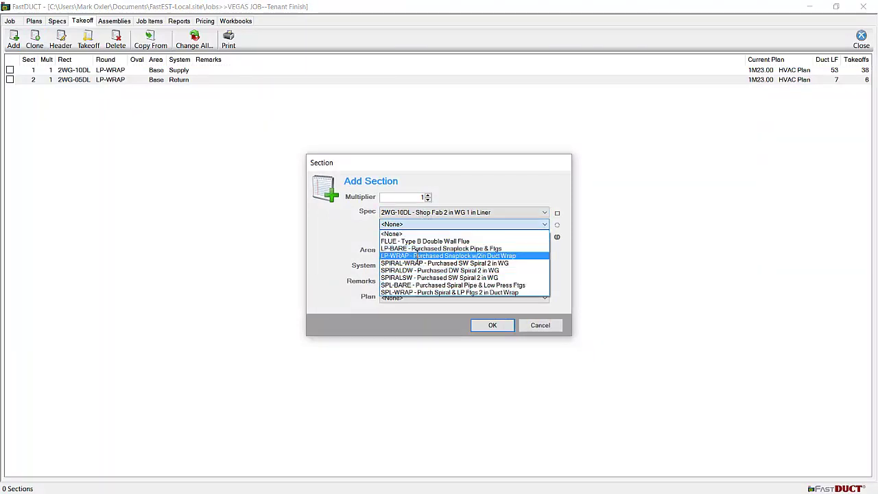
pyautogui.click(419, 255)
pyautogui.click(401, 251)
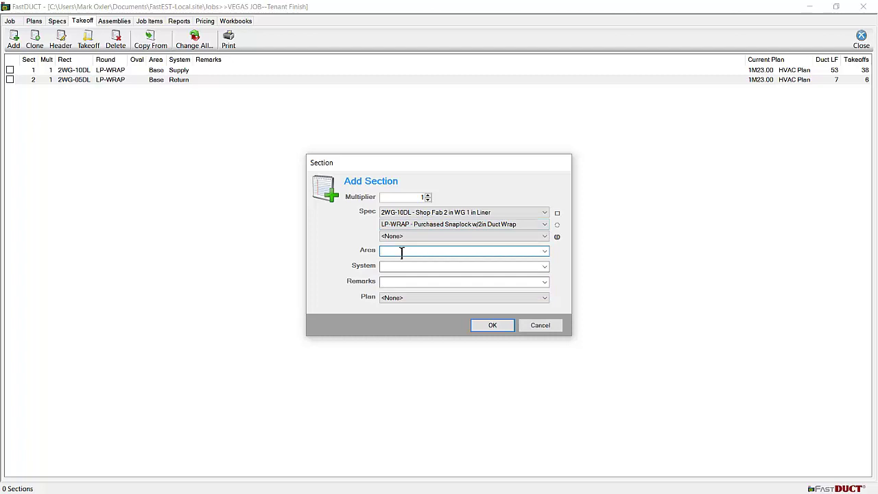
pyautogui.write('Base')
pyautogui.click(405, 270)
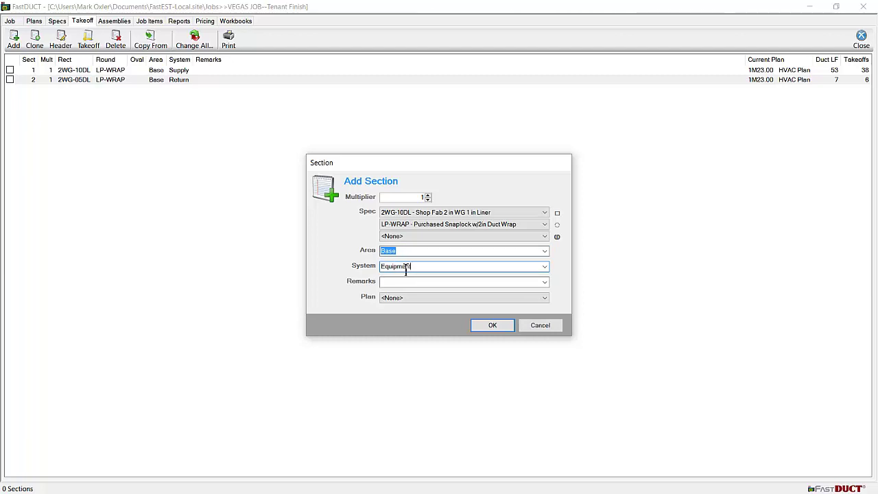
pyautogui.click(488, 326)
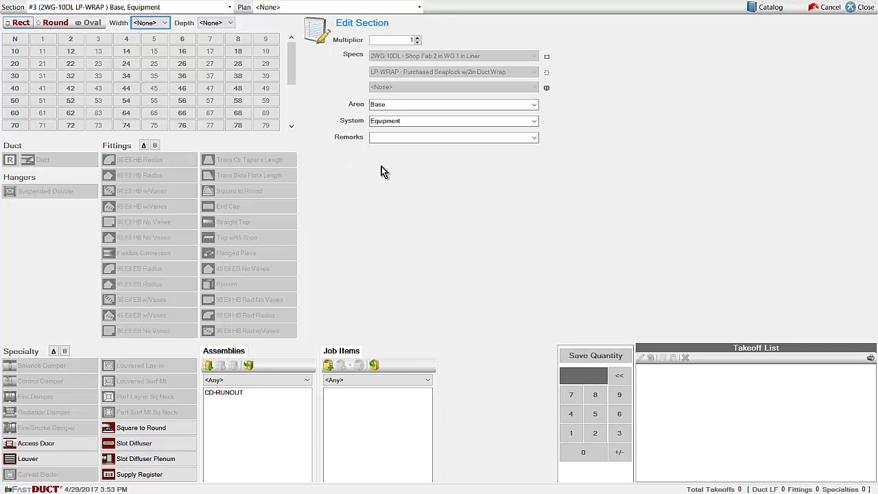
# Assign plan 1M23.00 HVAC Plan to the Equipment section.
pyautogui.click(359, 383)
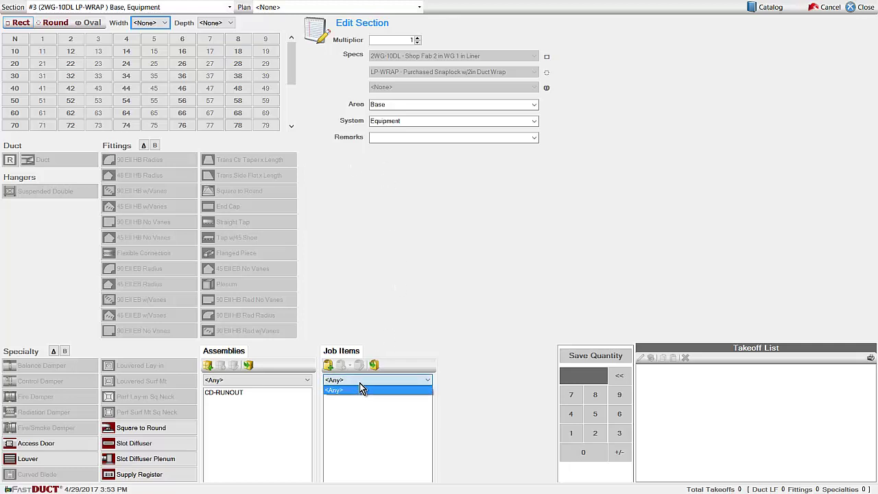
pyautogui.click(336, 8)
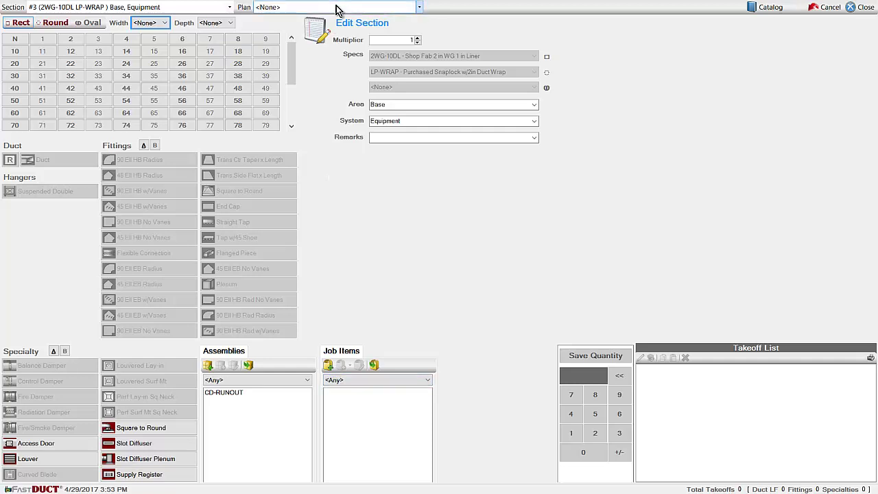
pyautogui.click(404, 10)
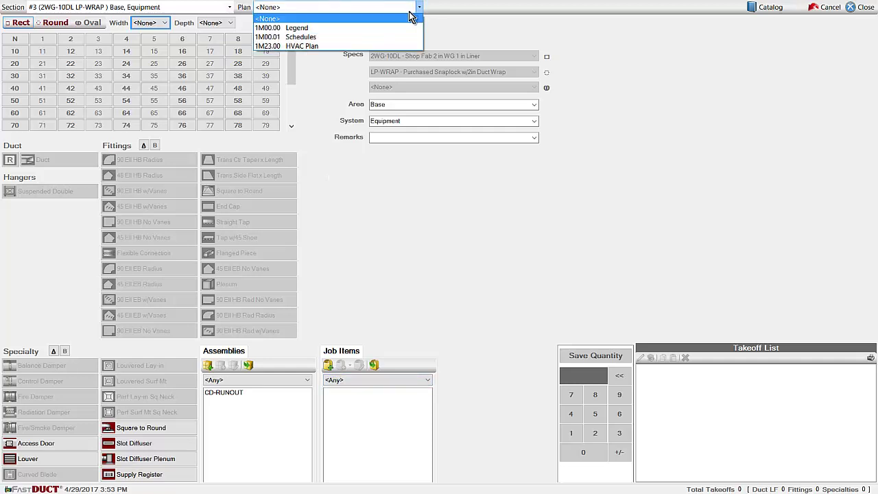
pyautogui.click(403, 46)
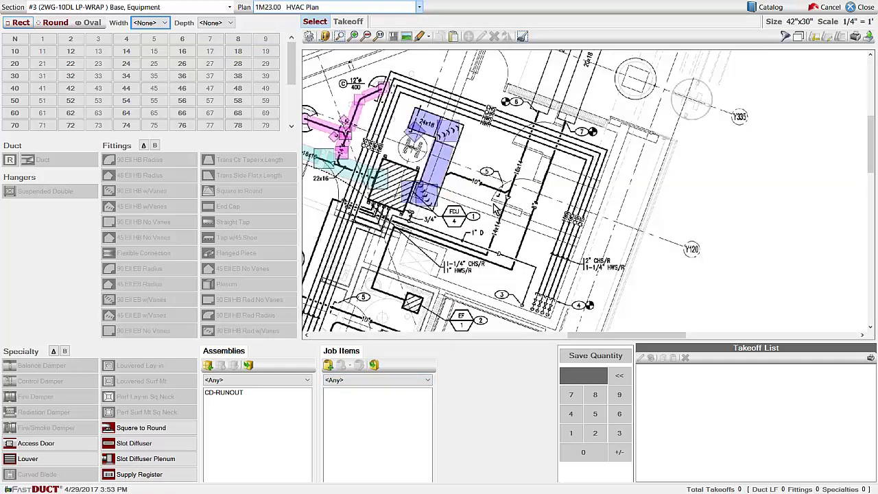
# Start a new job item with mark FCU-4, description FCU and material group HVAC Equipment.
pyautogui.scroll(2, 483, 254)
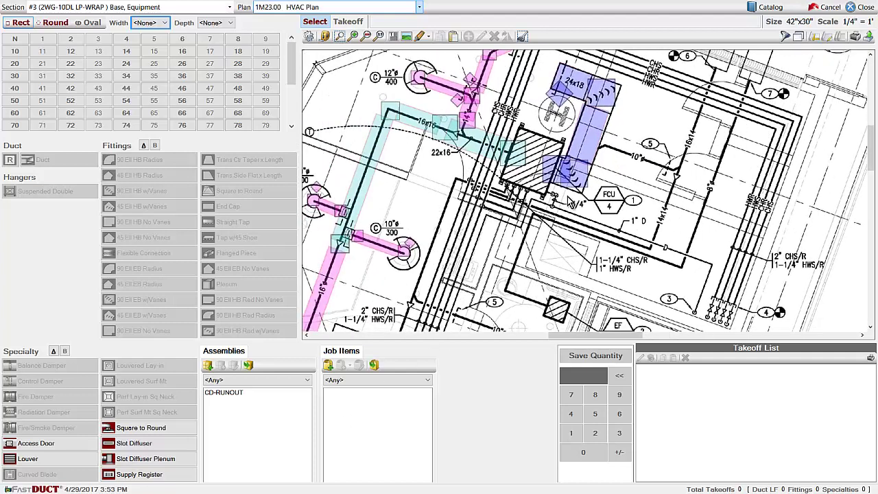
pyautogui.click(330, 366)
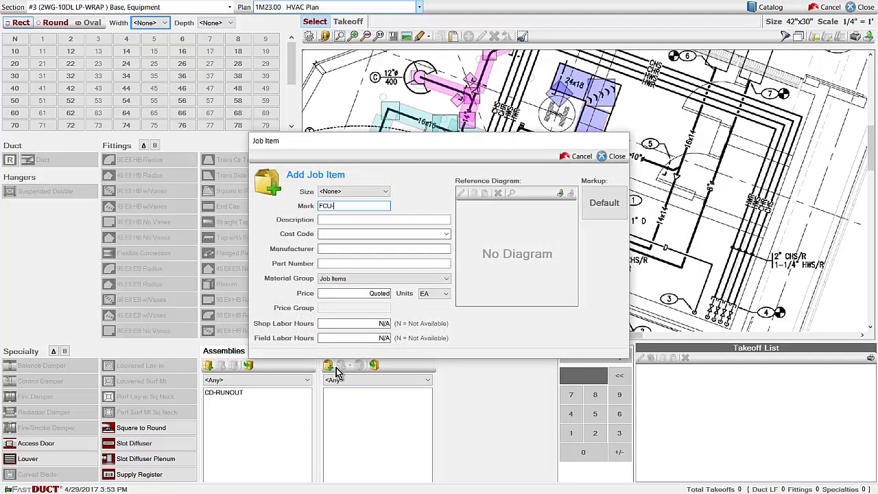
pyautogui.click(343, 219)
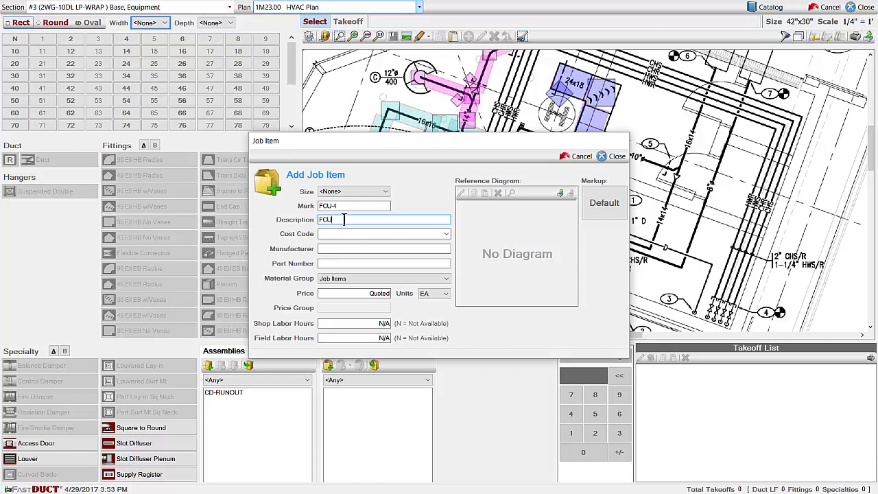
pyautogui.click(336, 279)
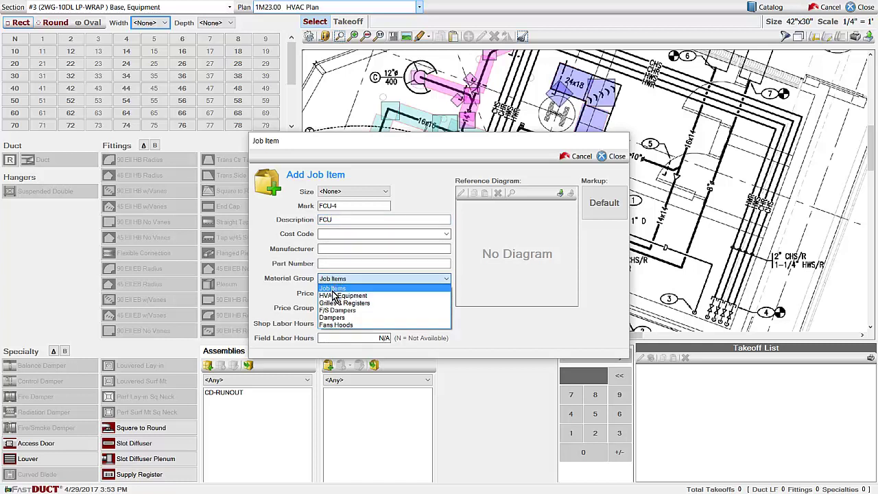
pyautogui.click(336, 296)
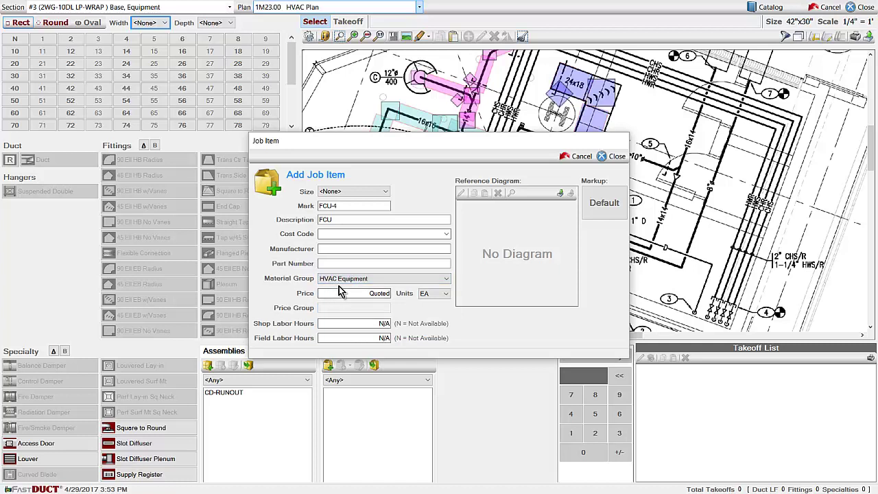
# Set the job item's price to Equipment and its price group to FCU.
pyautogui.click(341, 292)
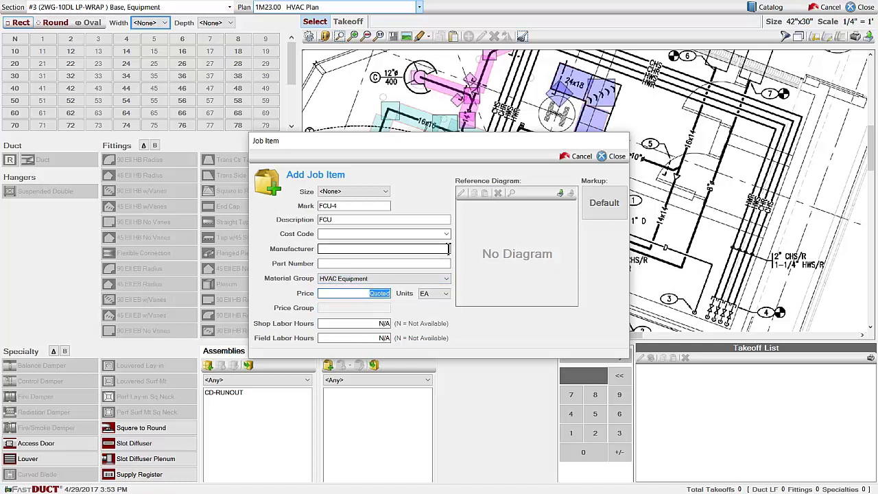
pyautogui.press('Down')
pyautogui.press('Tab')
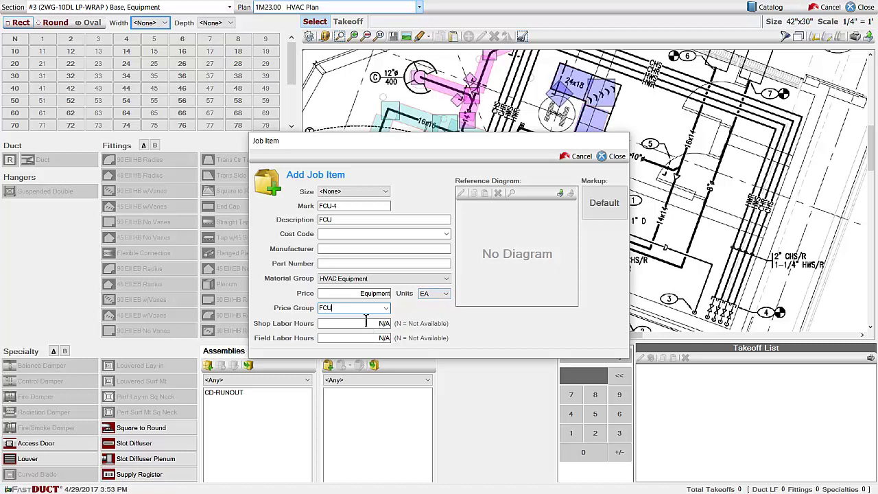
# Save the job item with 0 shop and 4 field labor hours and mark FCU-4 over the hatched unit on the plan.
pyautogui.press('Tab')
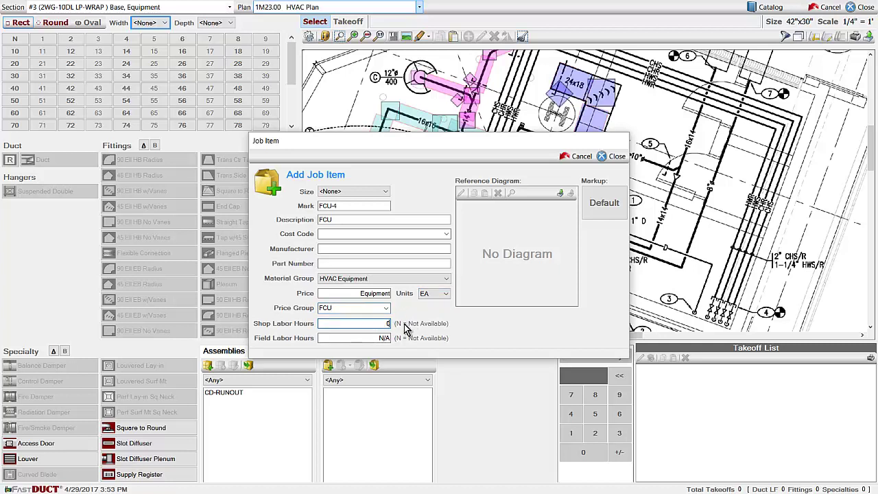
pyautogui.press('Tab')
pyautogui.write('4')
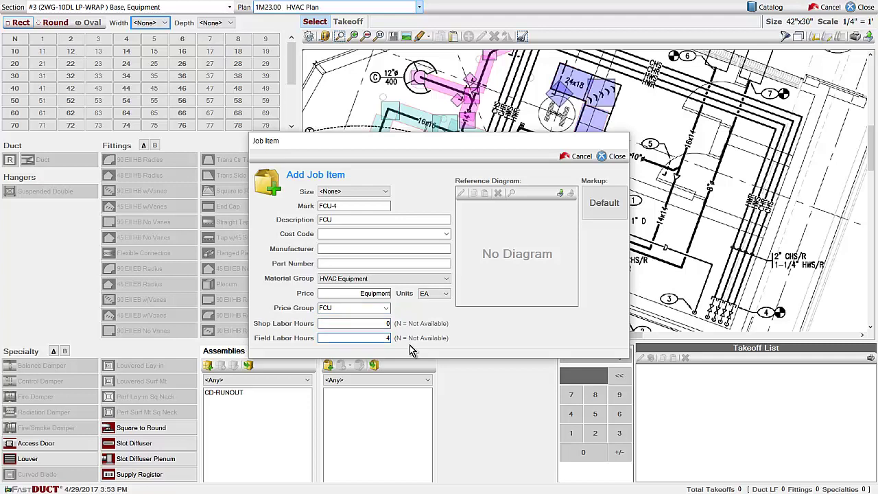
pyautogui.click(602, 159)
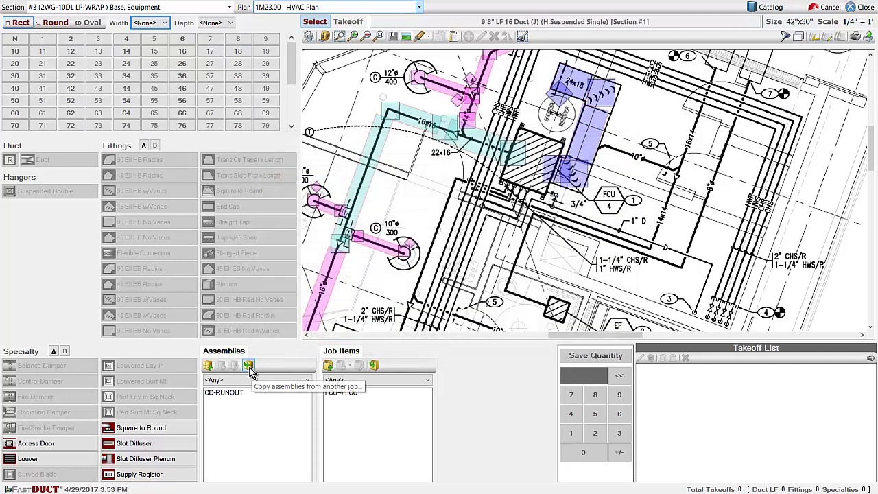
pyautogui.click(336, 393)
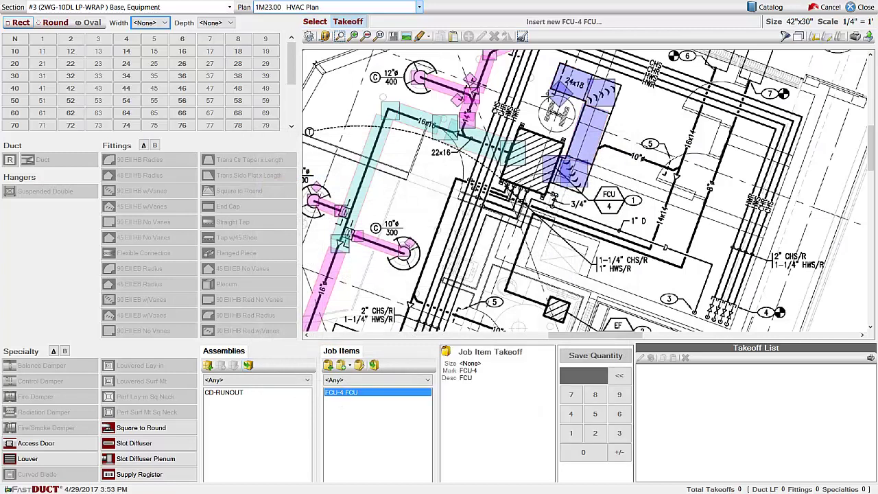
pyautogui.moveTo(520, 130); pyautogui.dragTo(561, 184)
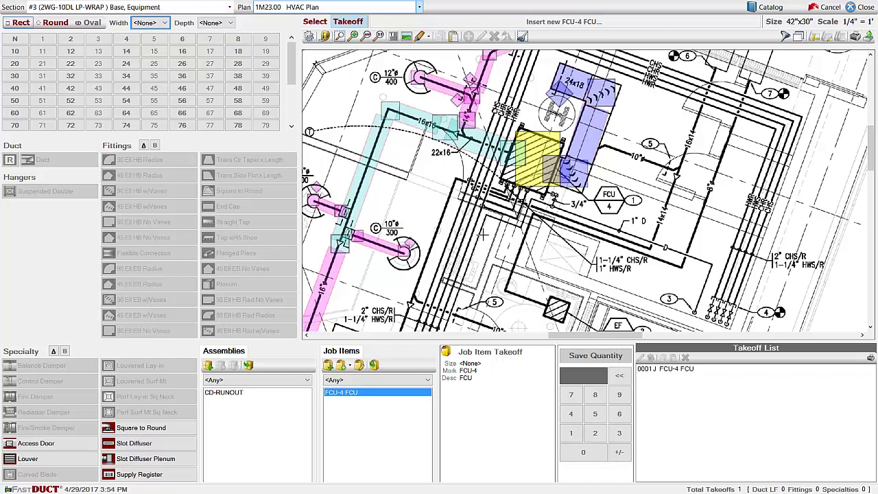
# Switch the section's plan to 1M00.01 Schedules and bring up the Fan Coil Unit Schedule.
pyautogui.click(388, 7)
pyautogui.click(387, 37)
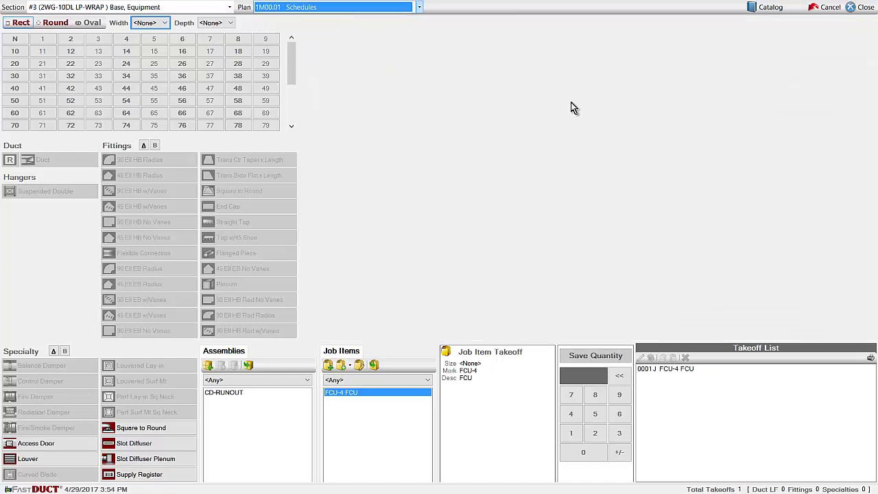
pyautogui.scroll(5, 607, 141)
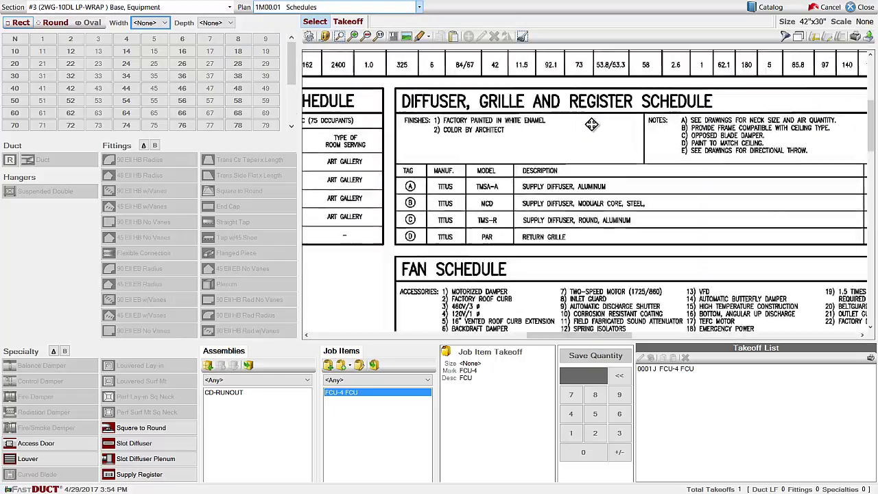
pyautogui.scroll(-2, 607, 141)
pyautogui.scroll(2, 556, 238)
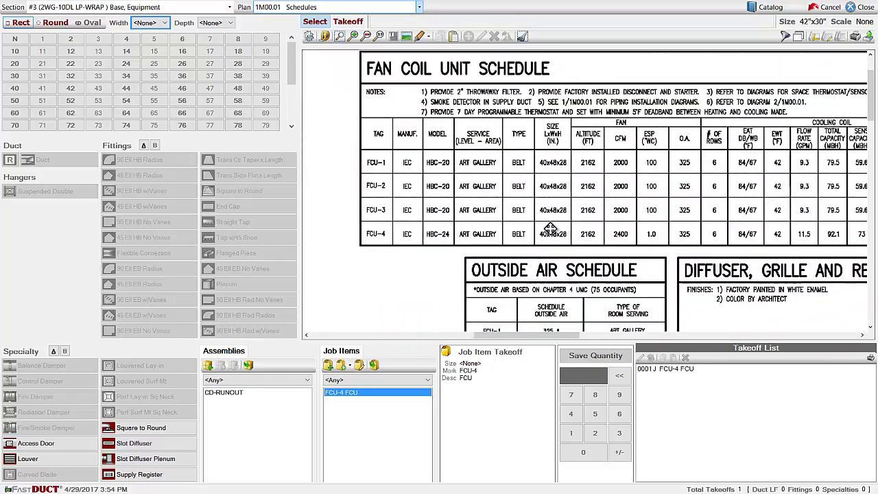
pyautogui.scroll(2, 556, 238)
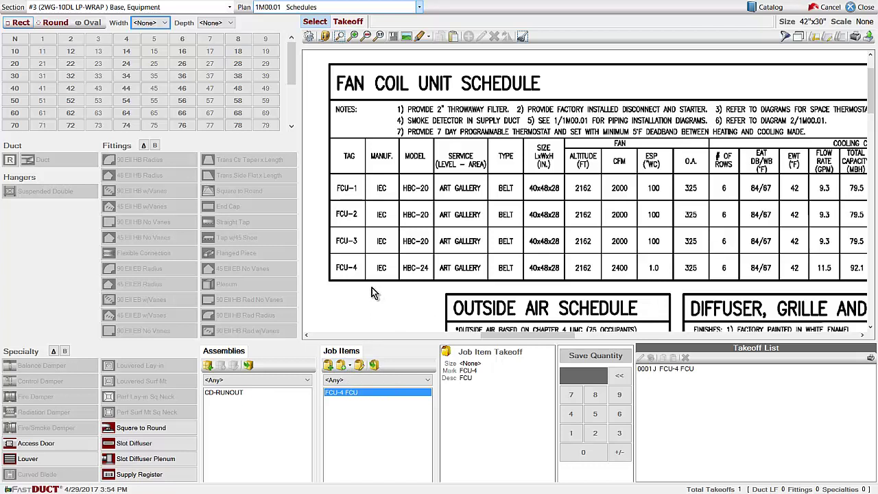
# Clone the FCU-4 job item as a new item with mark FCU-1.
pyautogui.click(341, 366)
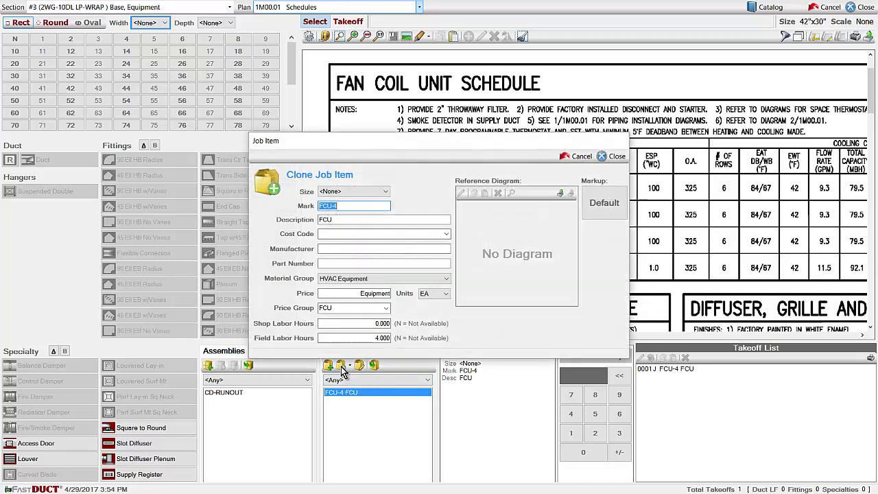
pyautogui.click(336, 206)
pyautogui.moveTo(336, 206); pyautogui.dragTo(346, 207)
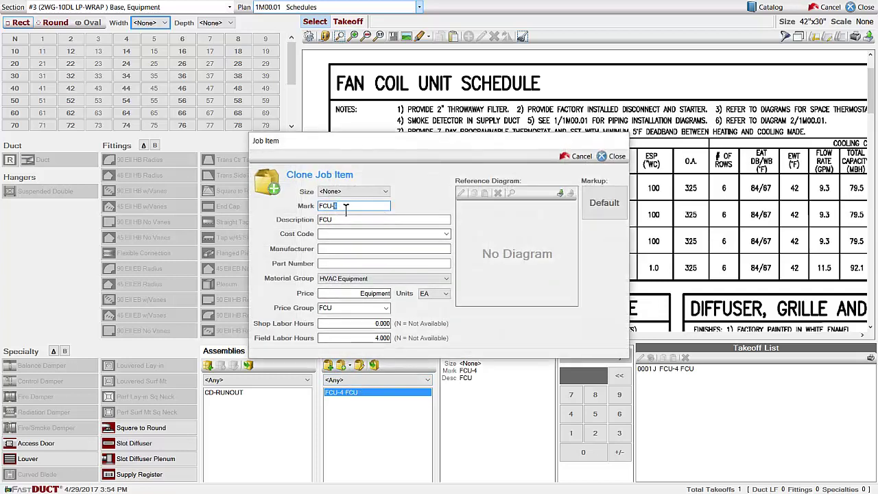
pyautogui.write('1')
pyautogui.click(613, 157)
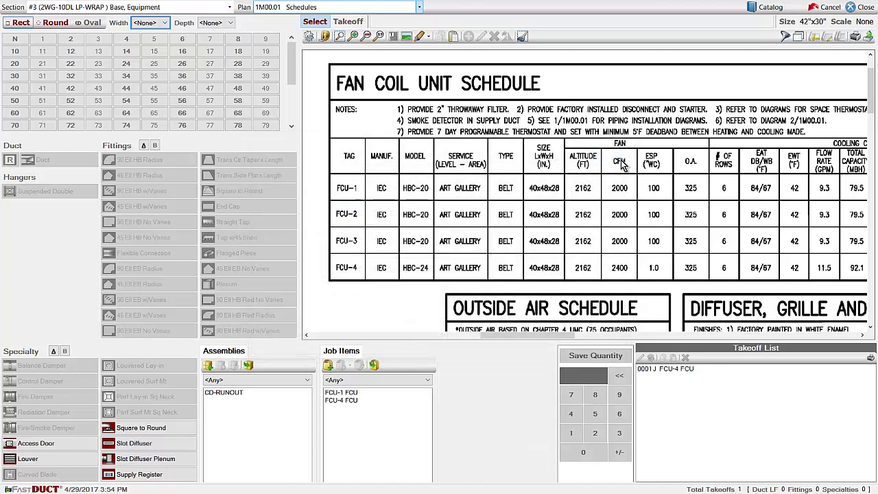
# Choose job item FCU-1 for takeoff and set the Schedules plan's scale to Isometric.
pyautogui.click(340, 392)
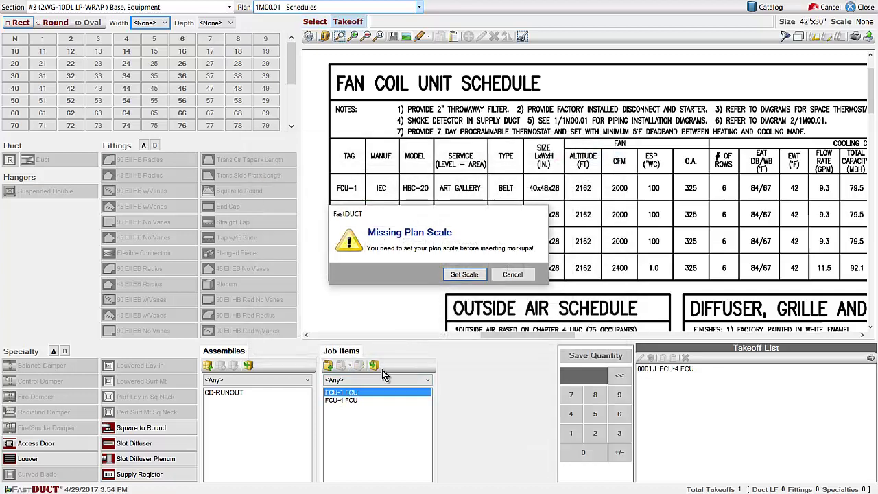
pyautogui.click(460, 274)
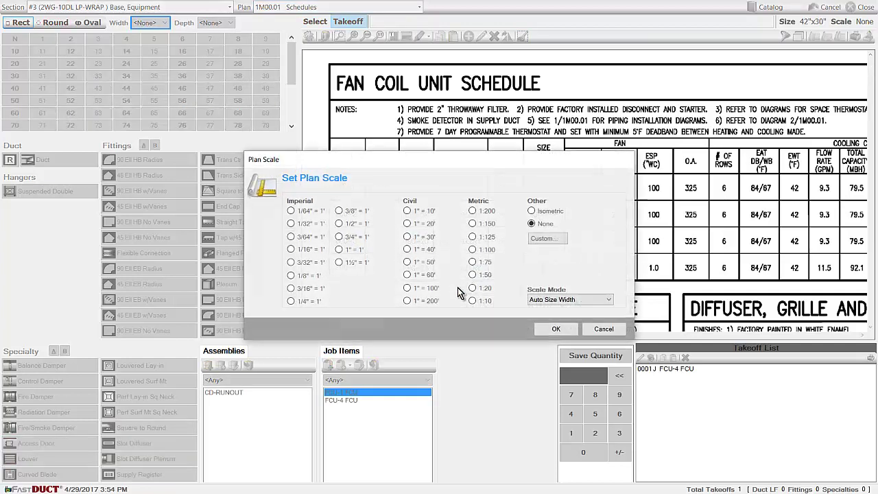
pyautogui.click(532, 210)
pyautogui.click(556, 329)
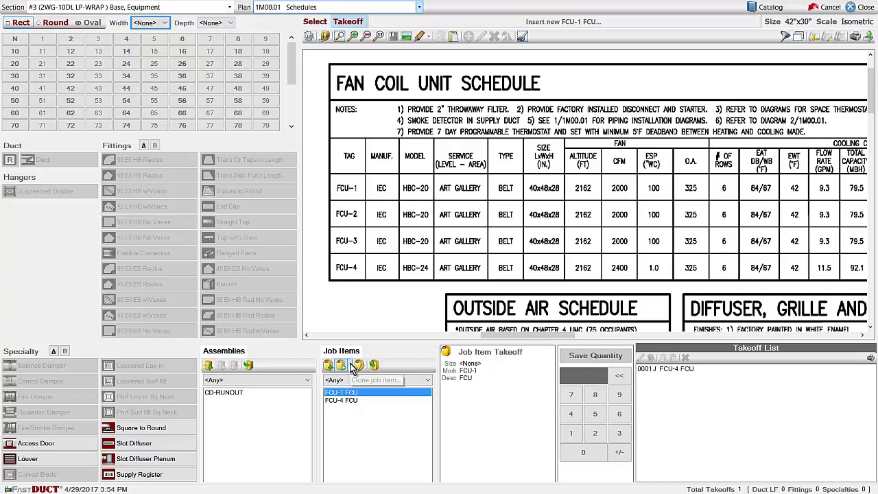
# Clone job item FCU-1 into sizes 1 to 4.
pyautogui.click(352, 368)
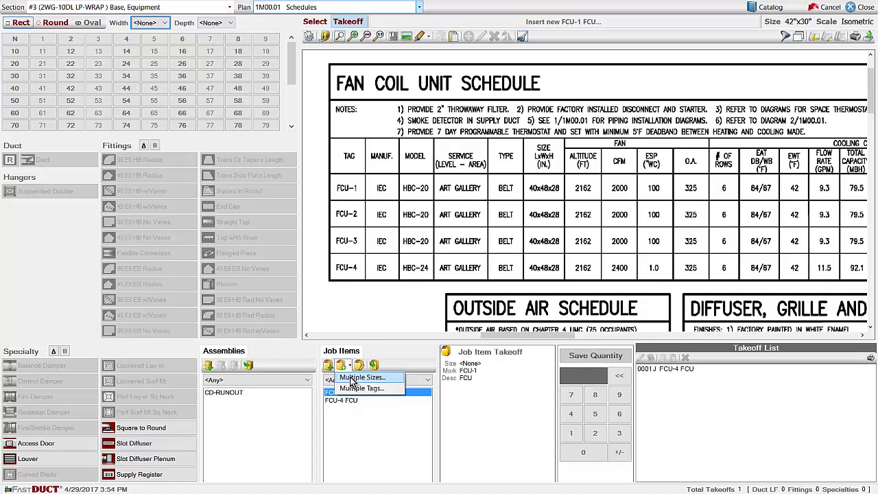
pyautogui.click(363, 388)
pyautogui.moveTo(385, 192); pyautogui.dragTo(388, 214)
pyautogui.click(461, 338)
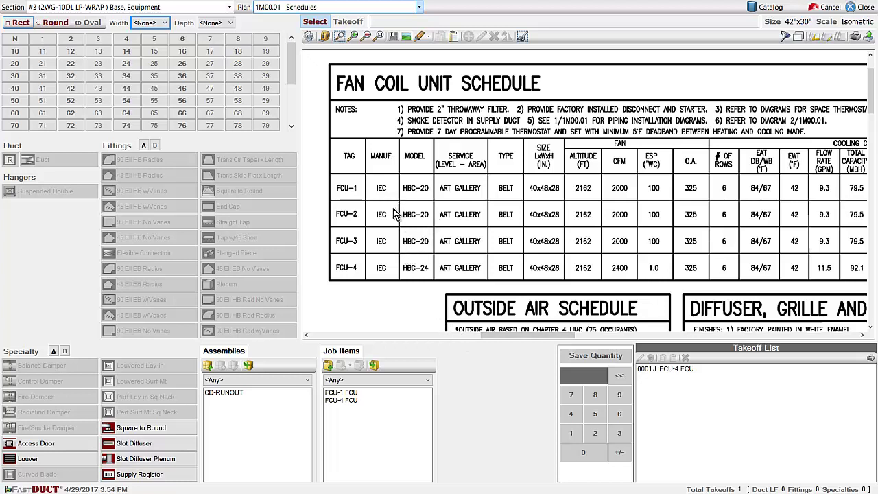
# Check the size choices offered for job item FCU-1 and pick <None>.
pyautogui.click(341, 391)
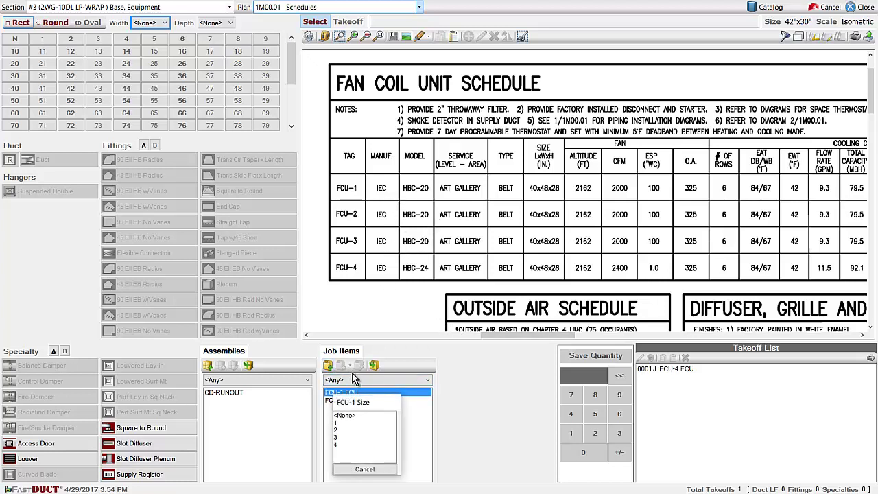
pyautogui.click(347, 416)
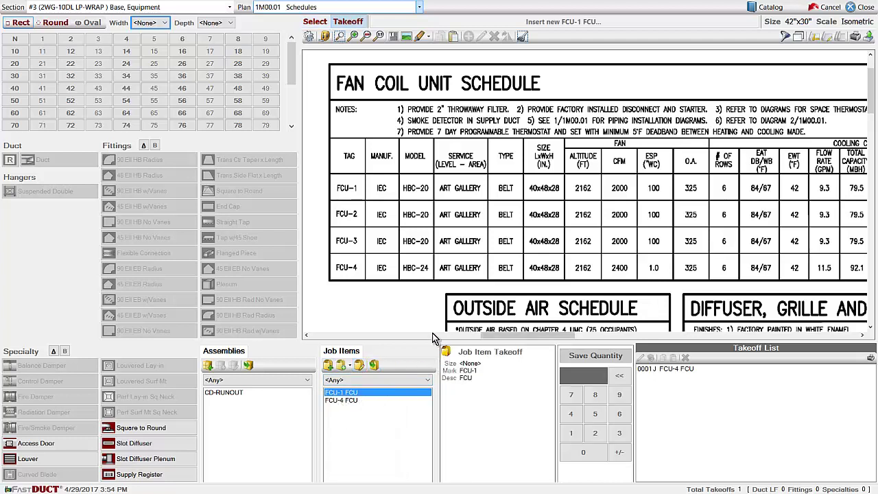
pyautogui.click(344, 392)
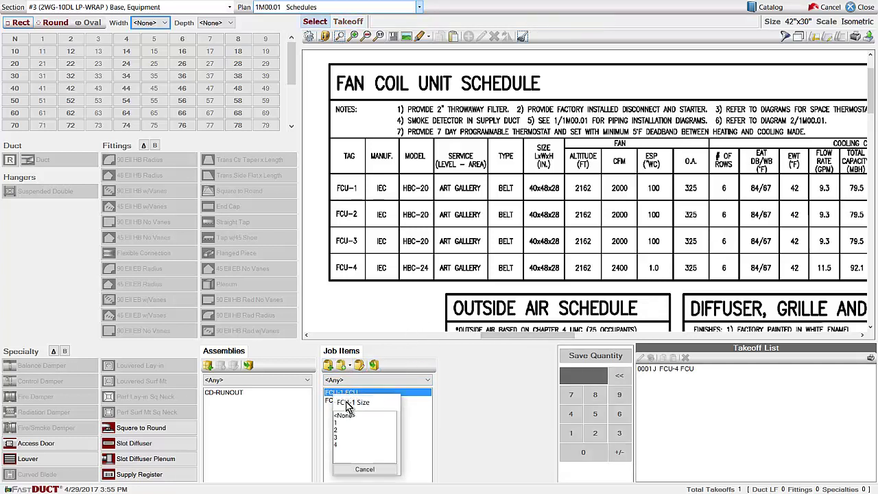
pyautogui.click(343, 415)
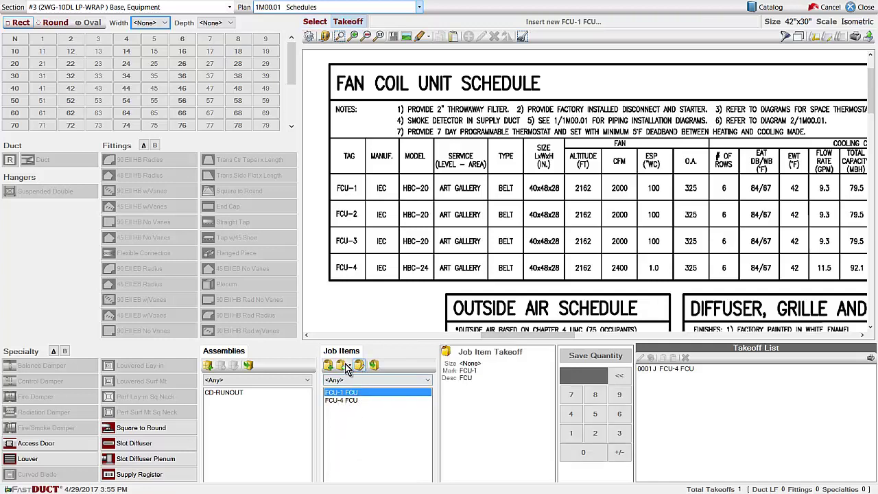
# Leave the takeoff and delete the FCU-1 job items with sizes 1 to 4 from the job's item list.
pyautogui.click(858, 7)
pyautogui.click(150, 22)
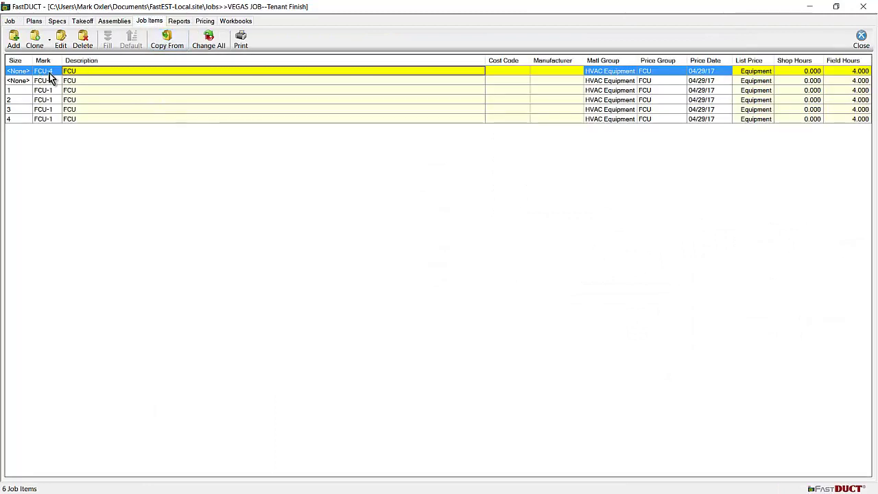
pyautogui.moveTo(47, 94); pyautogui.dragTo(47, 122)
pyautogui.press('Delete')
pyautogui.click(430, 272)
# Reopen the takeoff of section 3, Equipment.
pyautogui.click(57, 21)
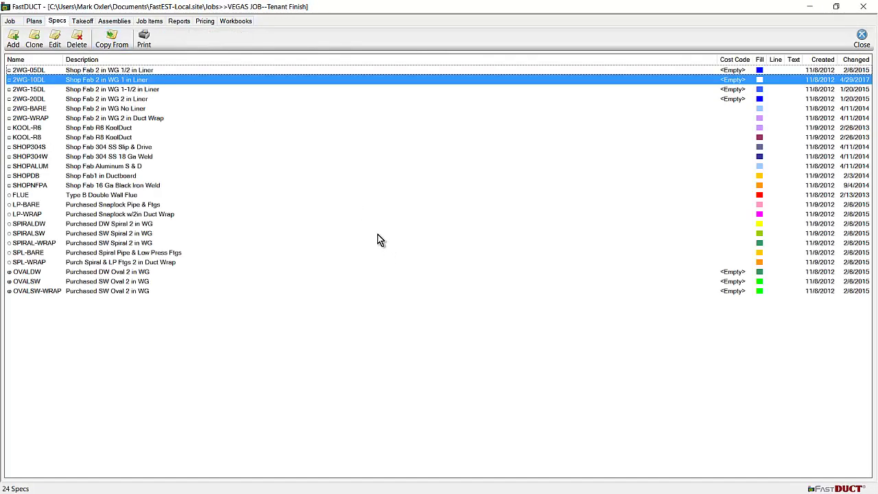
pyautogui.click(87, 21)
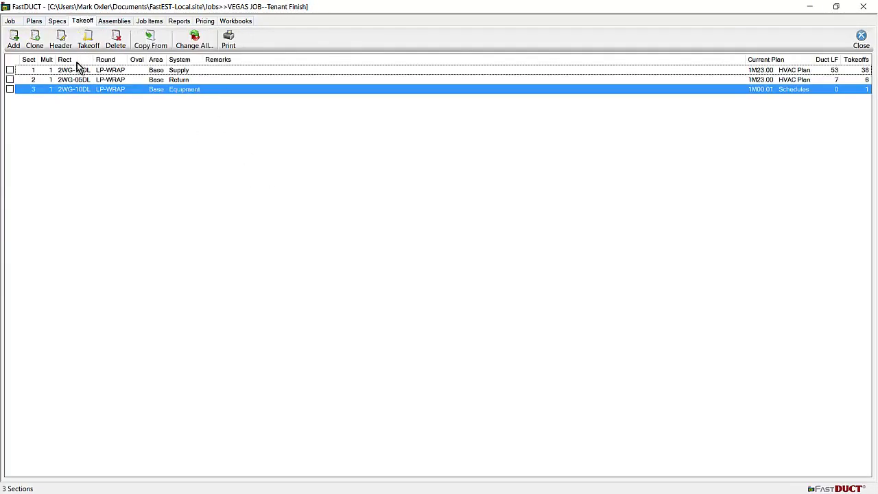
pyautogui.doubleClick(74, 88)
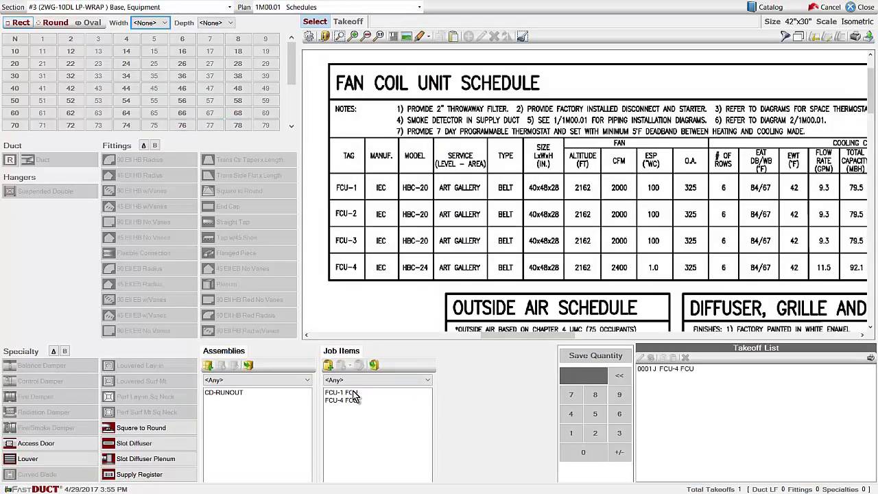
# Clone job item FCU-1 into multiple marks 1 to 4, skipping the duplicates.
pyautogui.doubleClick(347, 392)
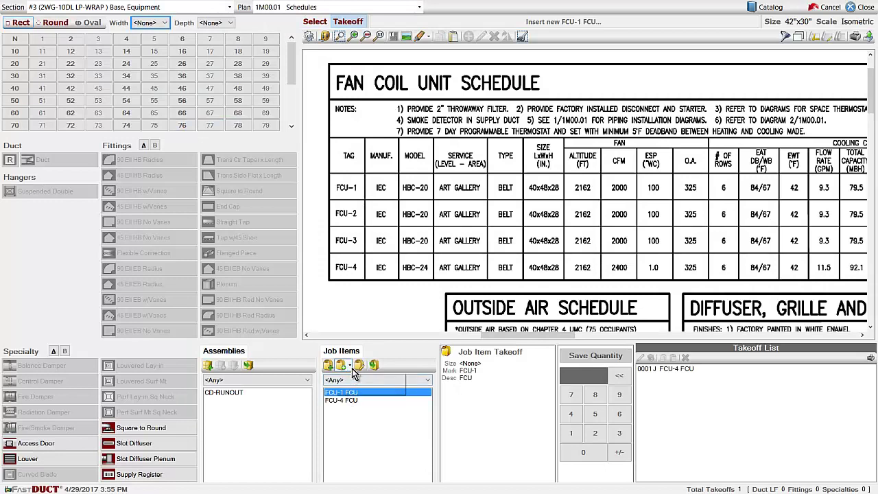
pyautogui.click(349, 365)
pyautogui.click(352, 388)
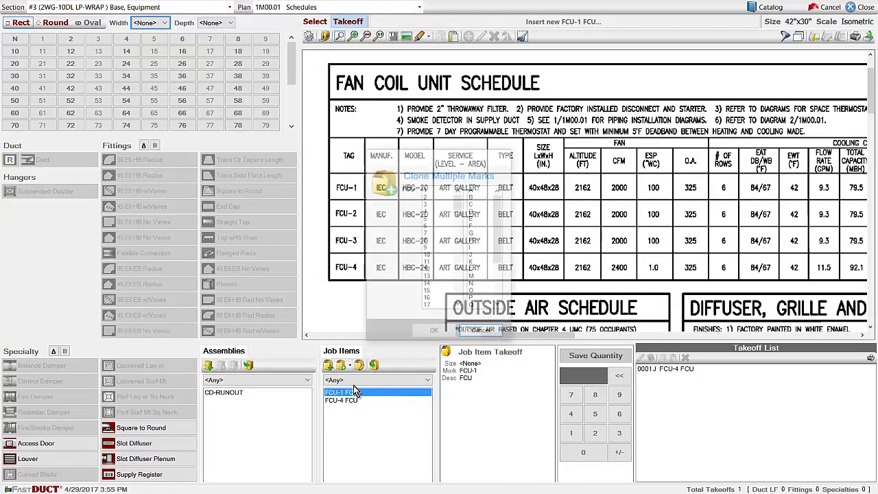
pyautogui.moveTo(425, 190); pyautogui.dragTo(434, 215)
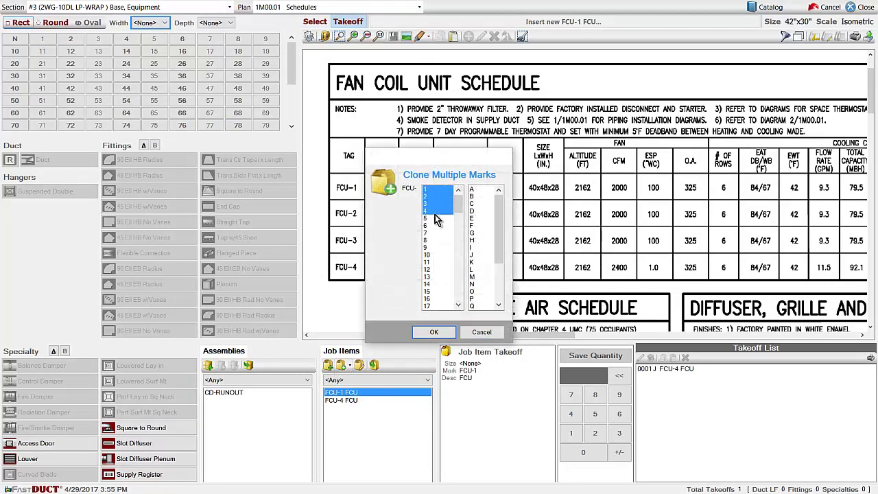
pyautogui.click(434, 331)
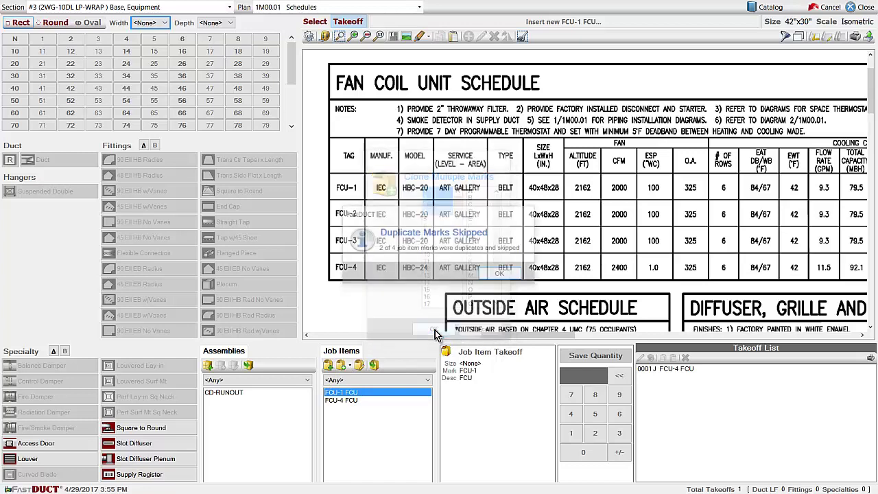
pyautogui.click(500, 275)
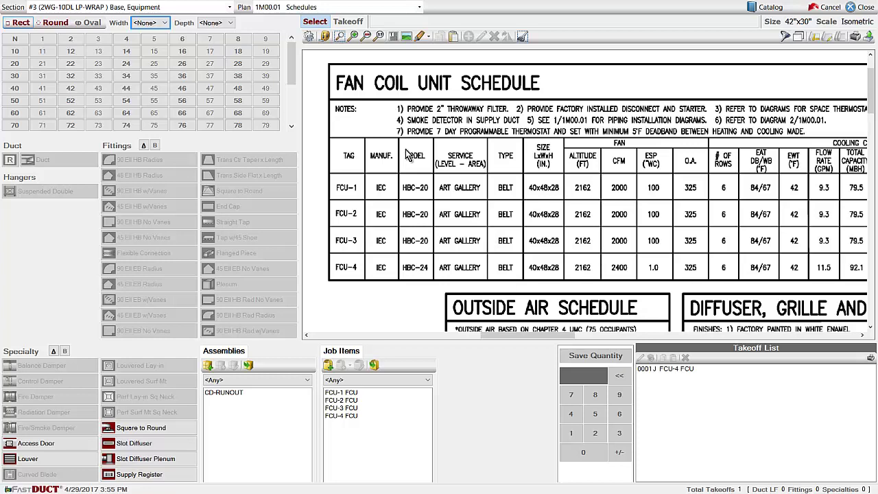
# Copy all job items from the HVAC job into this one and open the size choices of FCU Fan Coil Units (tons).
pyautogui.click(373, 365)
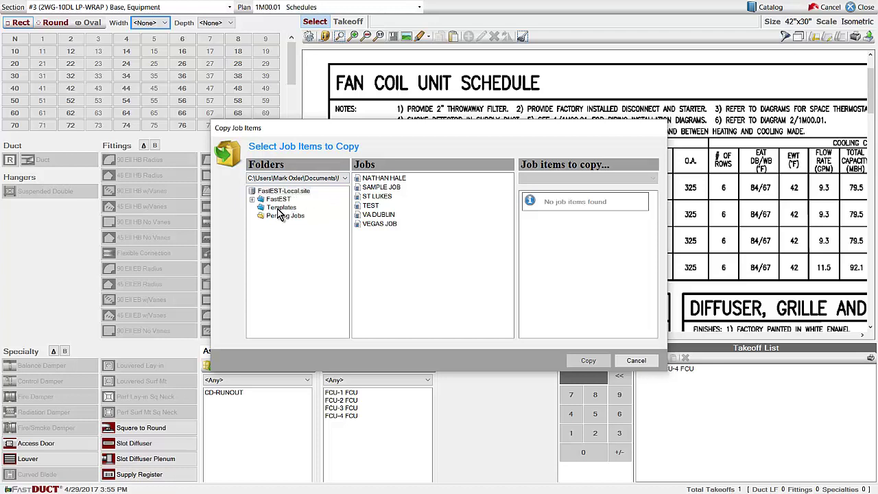
pyautogui.click(290, 200)
pyautogui.click(373, 196)
pyautogui.click(374, 185)
pyautogui.click(409, 178)
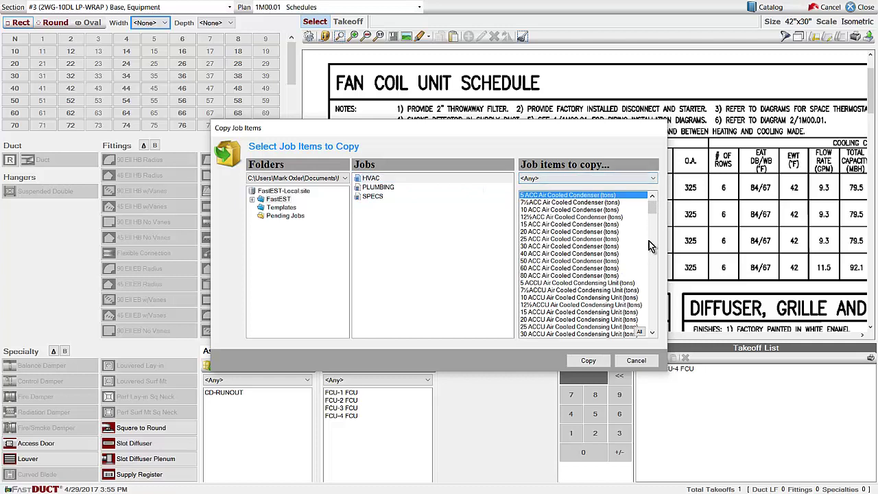
pyautogui.click(639, 333)
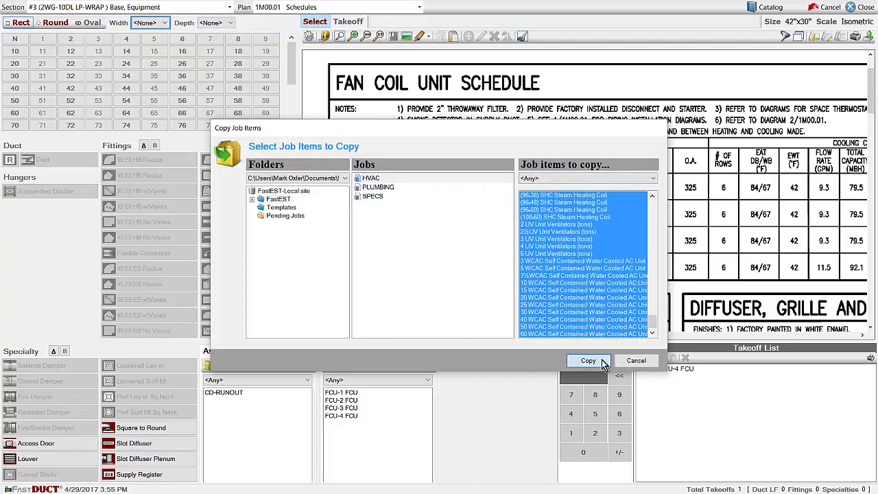
pyautogui.click(588, 361)
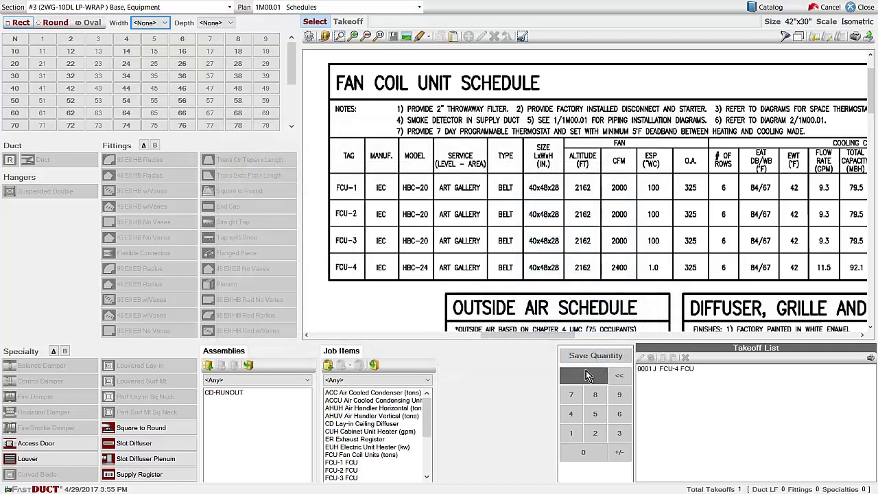
pyautogui.click(355, 455)
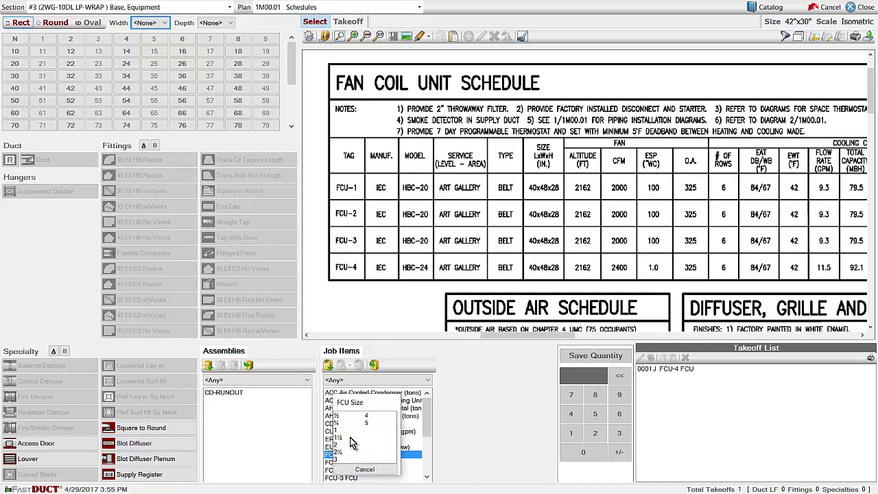
# Clone the size 3 FCU Fan Coil Units job item with mark FCU-1 and check which sizes FCU-1 offers.
pyautogui.click(345, 459)
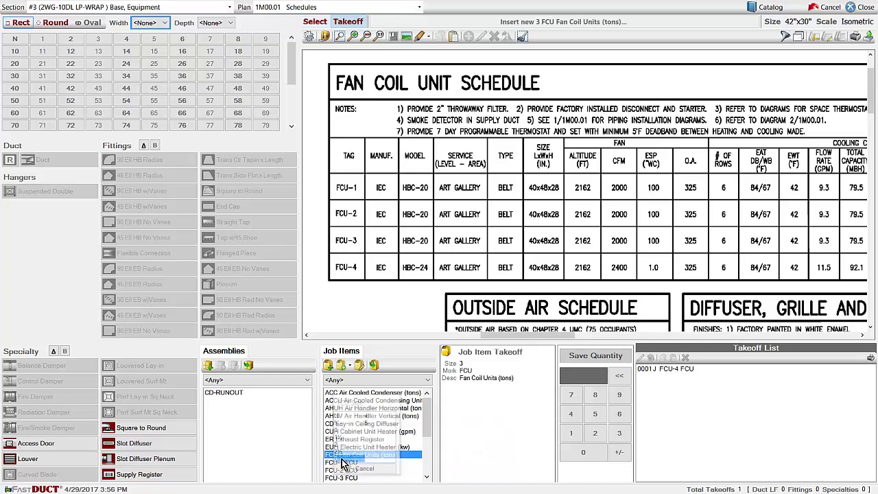
pyautogui.click(342, 367)
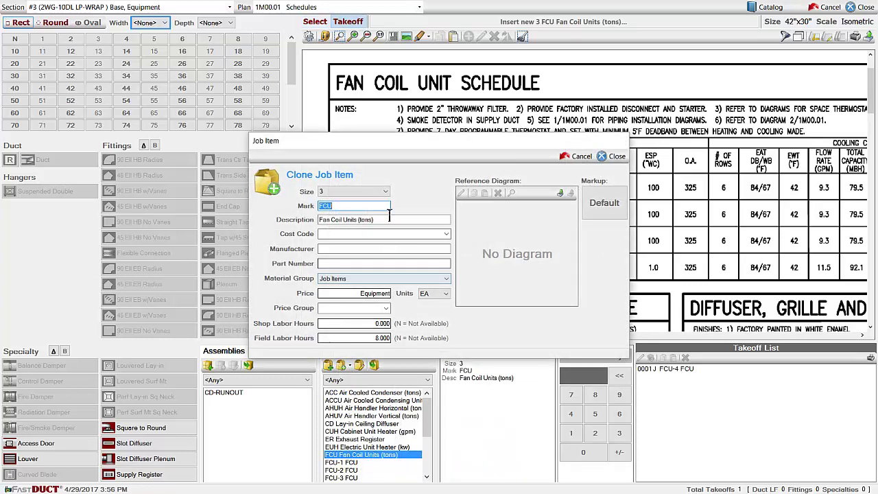
pyautogui.click(343, 206)
pyautogui.write('-1')
pyautogui.click(610, 156)
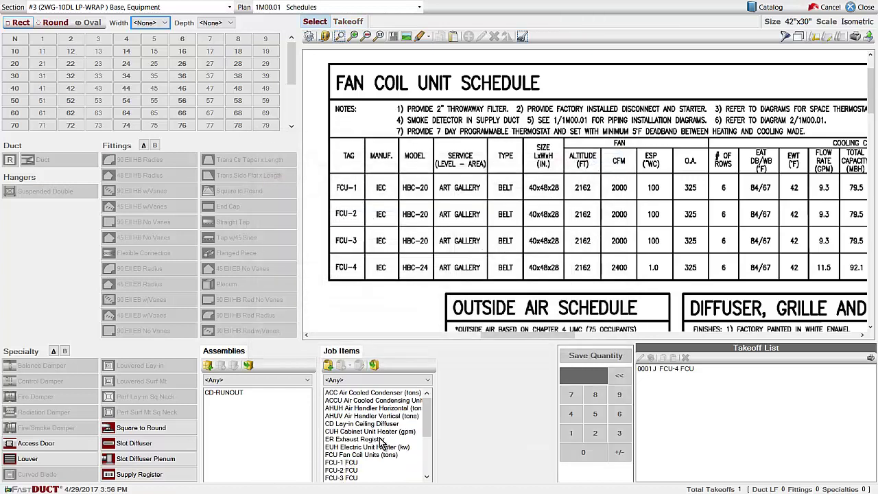
pyautogui.click(350, 462)
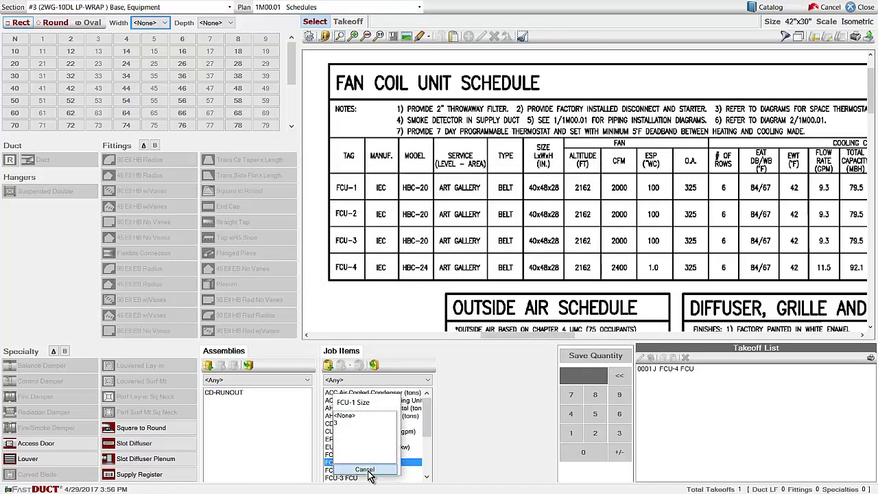
pyautogui.click(368, 468)
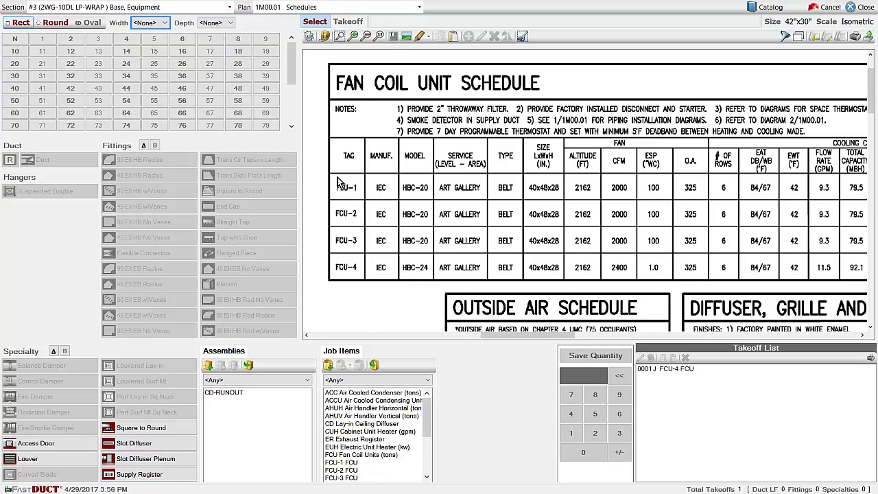
# Leave the takeoff and set the scale of the 1M00.00 Legend and 1M00.01 Schedules plans to Isometric.
pyautogui.click(851, 7)
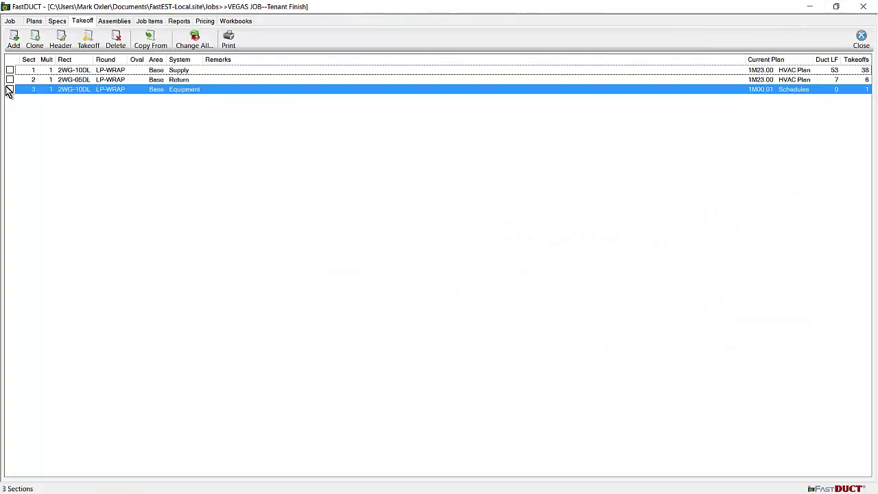
pyautogui.click(57, 20)
pyautogui.click(34, 21)
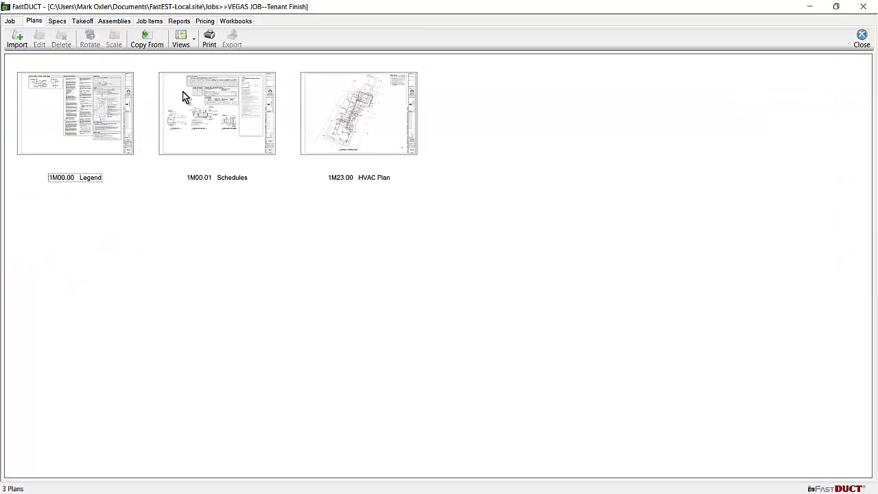
pyautogui.click(103, 131)
pyautogui.keyDown('ctrl'); pyautogui.click(220, 135); pyautogui.keyUp('ctrl')
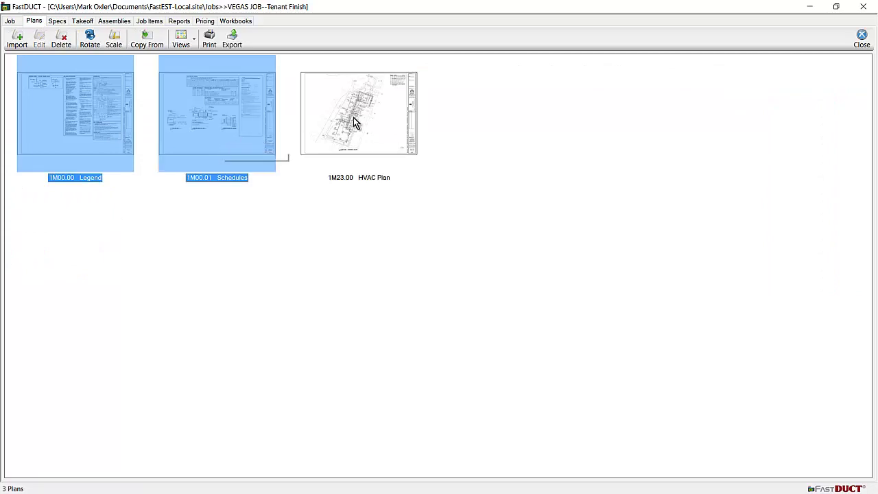
pyautogui.click(116, 42)
pyautogui.click(531, 211)
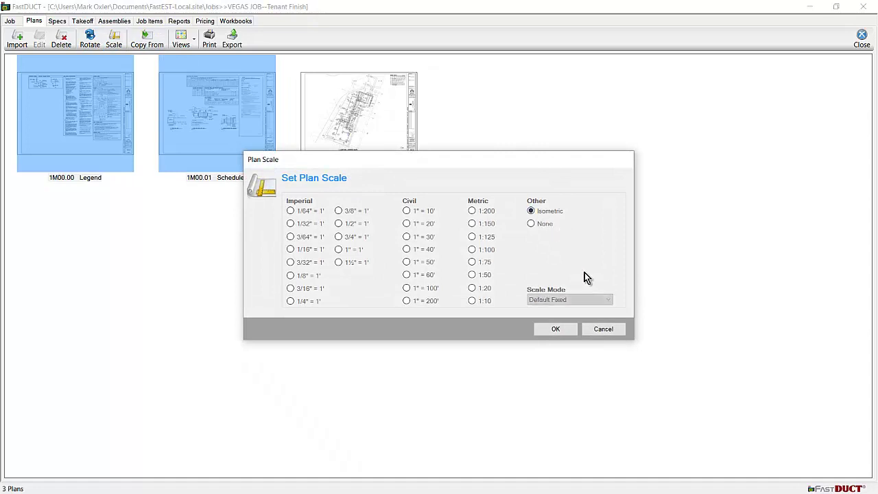
pyautogui.click(555, 329)
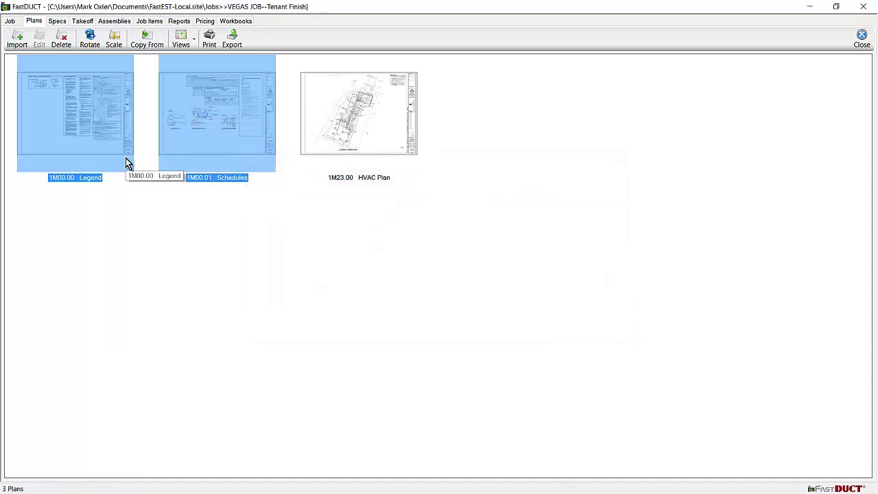
# Open the takeoff of section 2, Return.
pyautogui.click(83, 21)
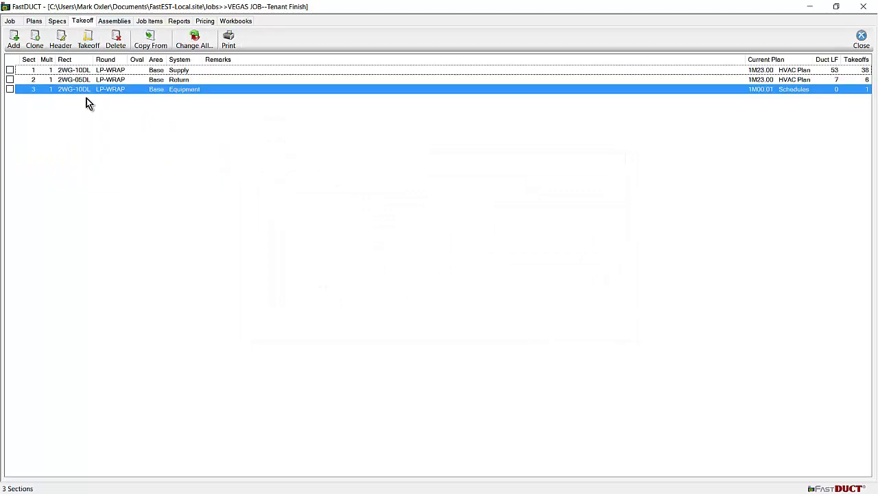
pyautogui.click(89, 96)
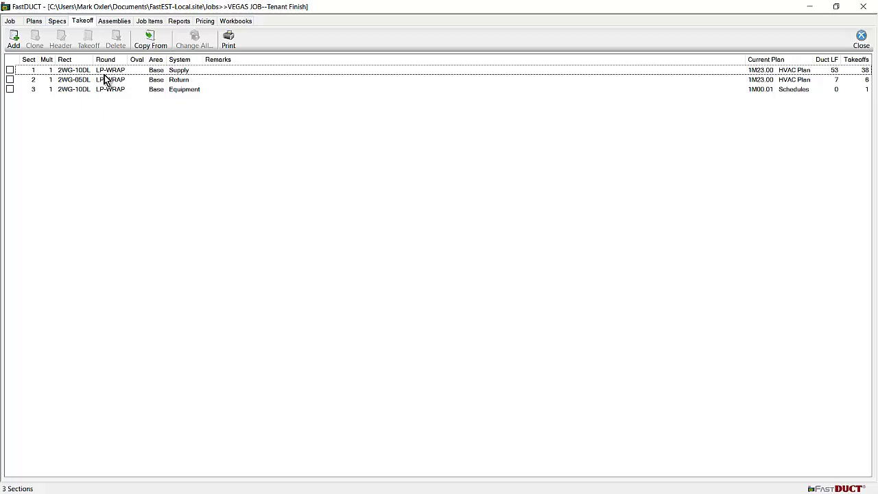
pyautogui.click(103, 80)
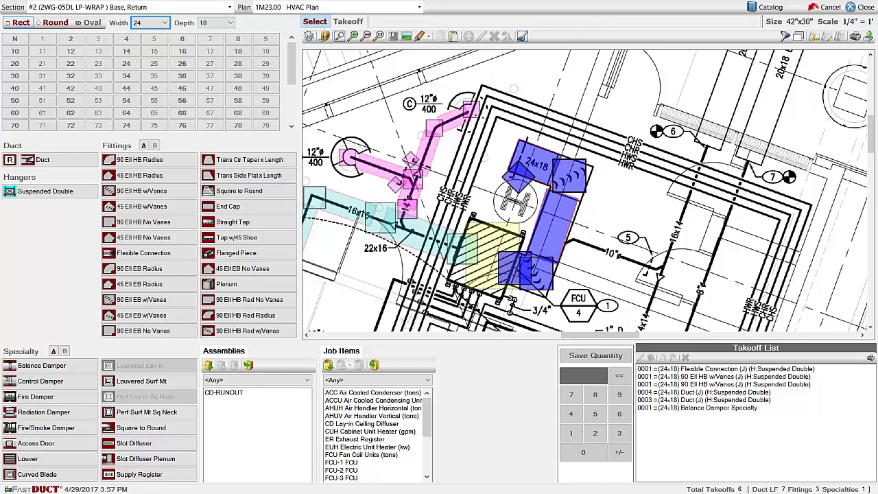
# Create a new section from the Return header with rectangular spec 2WG-BARE - Shop Fab 2 in WG No Liner and system Exhaust.
pyautogui.click(137, 7)
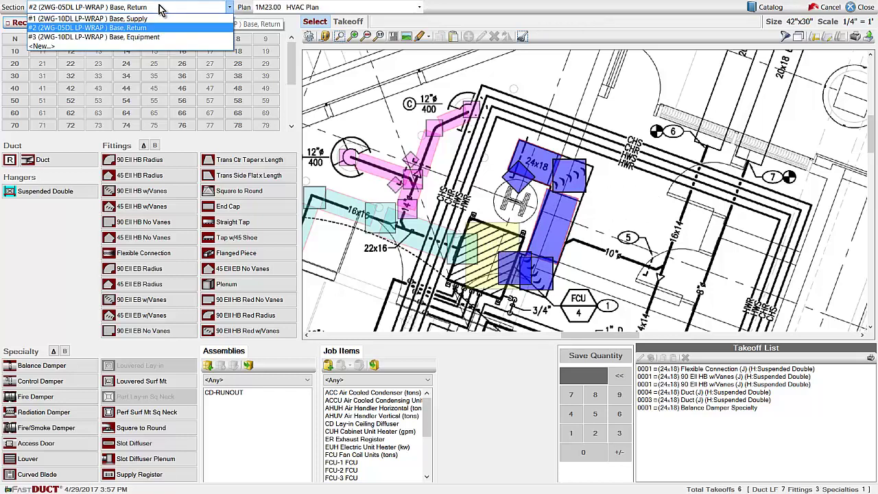
pyautogui.click(151, 47)
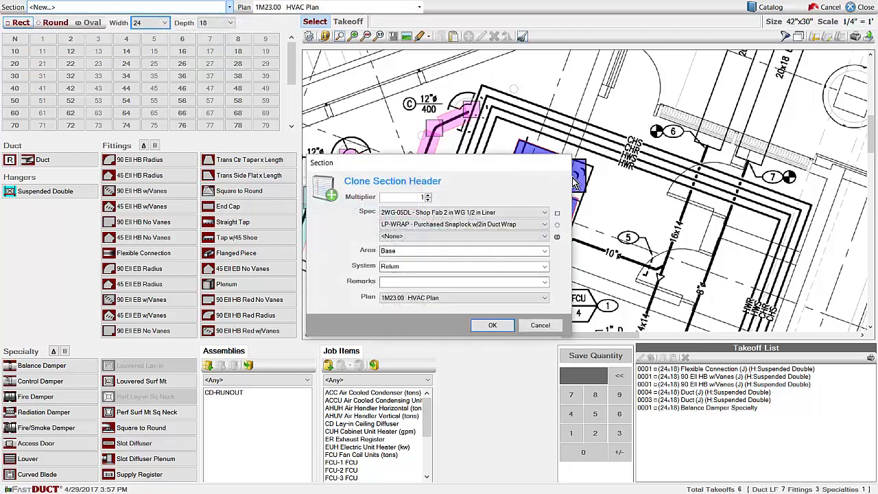
pyautogui.click(421, 214)
pyautogui.click(418, 264)
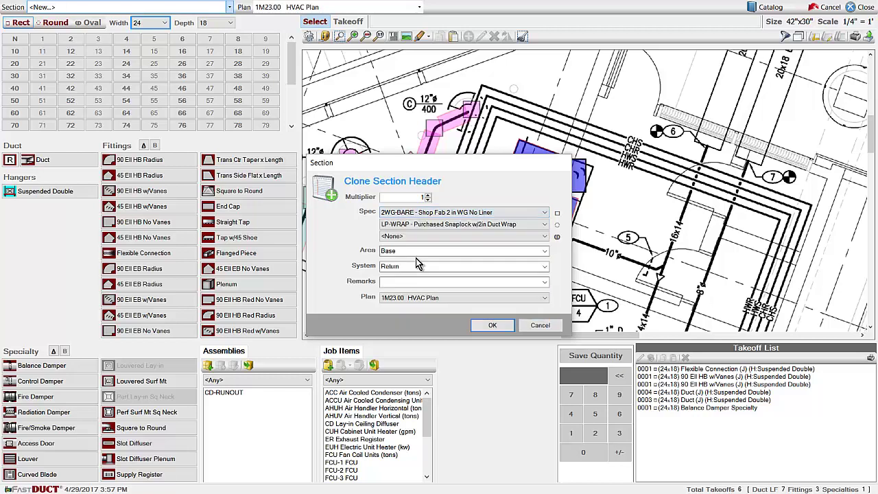
pyautogui.click(415, 267)
pyautogui.write('Exhaust')
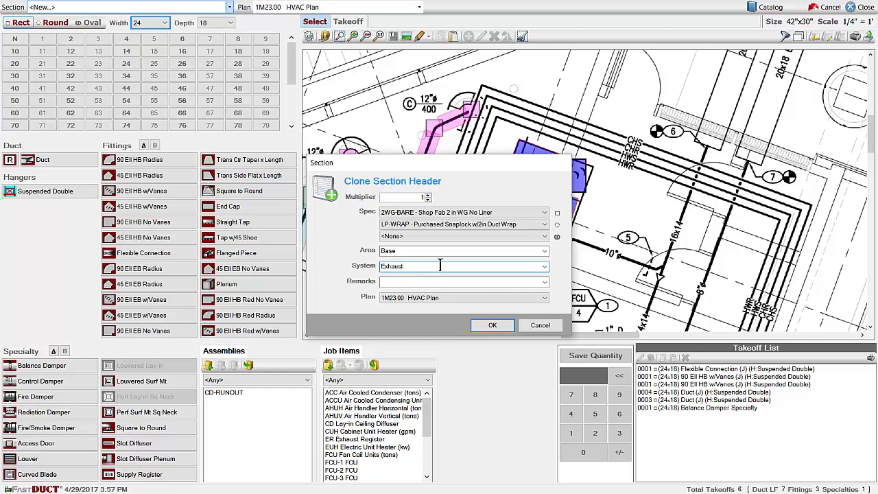
pyautogui.click(492, 325)
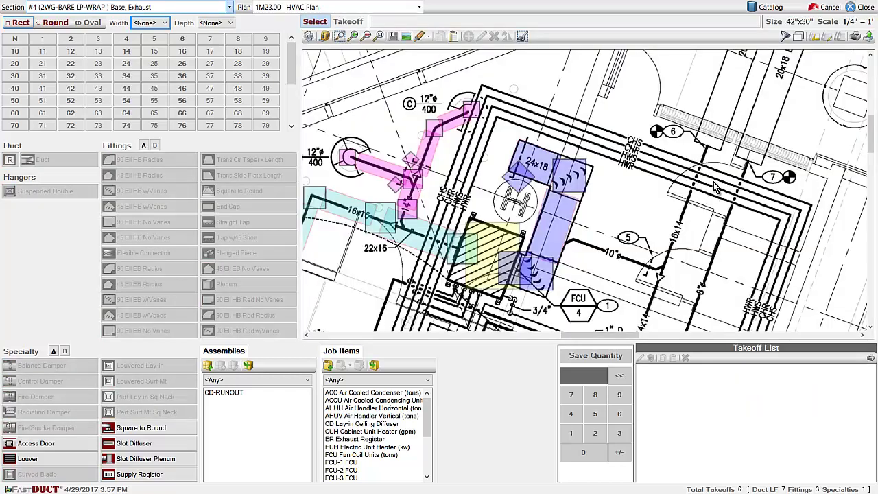
# Place a 20x18 rectangular End Cap on the end of the existing 20x18 EXH duct at keynote 7.
pyautogui.moveTo(713, 188)
pyautogui.mouseDown()
pyautogui.moveTo(605, 205)
pyautogui.moveTo(696, 184)
pyautogui.moveTo(667, 209)
pyautogui.mouseUp()
pyautogui.scroll(1, 655, 146)
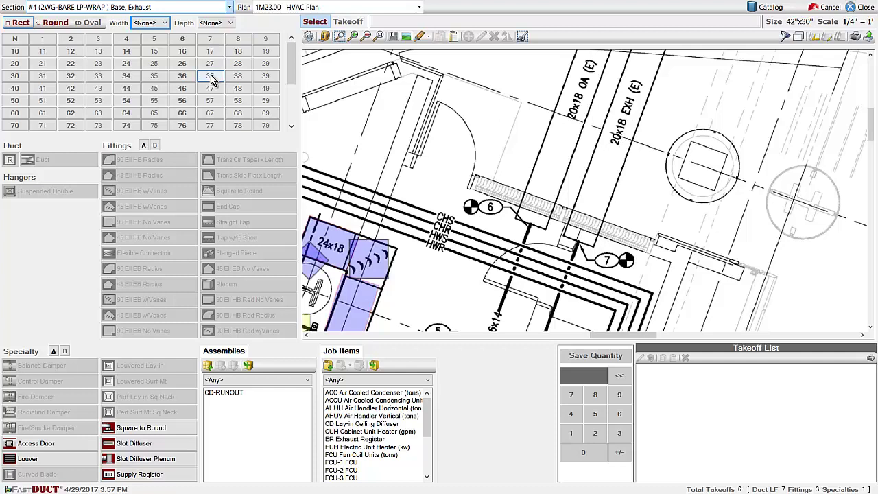
pyautogui.click(15, 63)
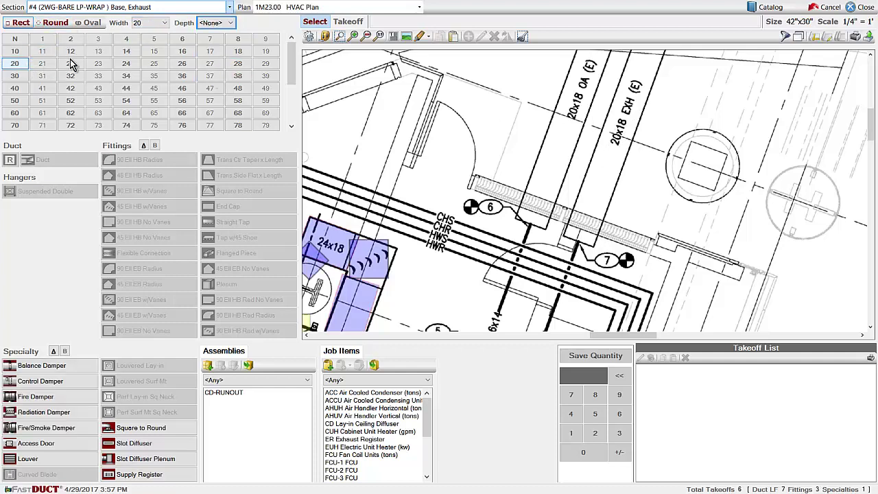
pyautogui.click(237, 50)
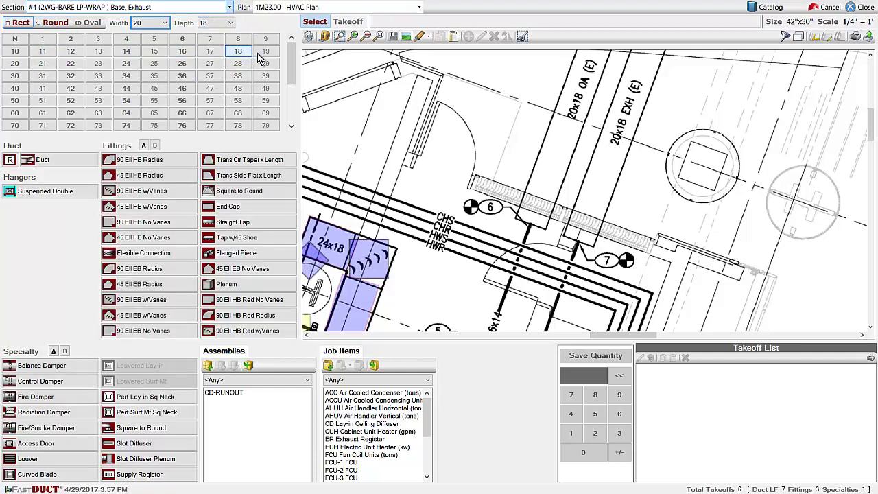
pyautogui.click(228, 206)
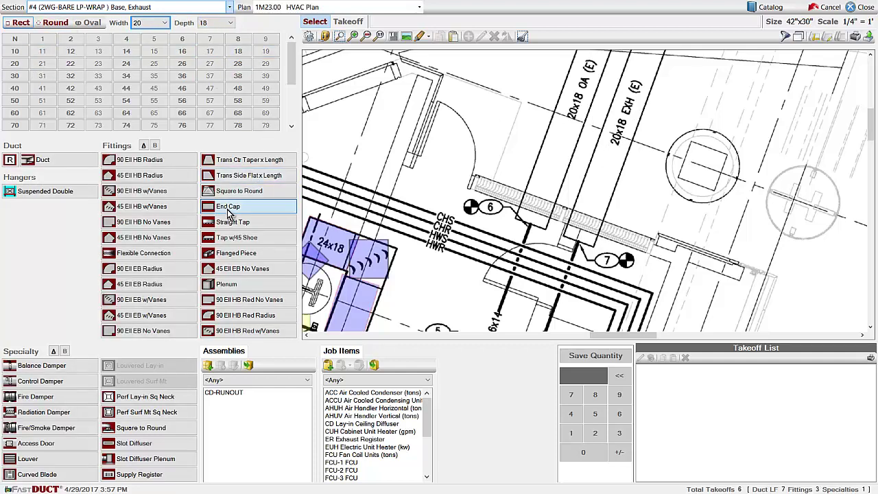
pyautogui.click(579, 233)
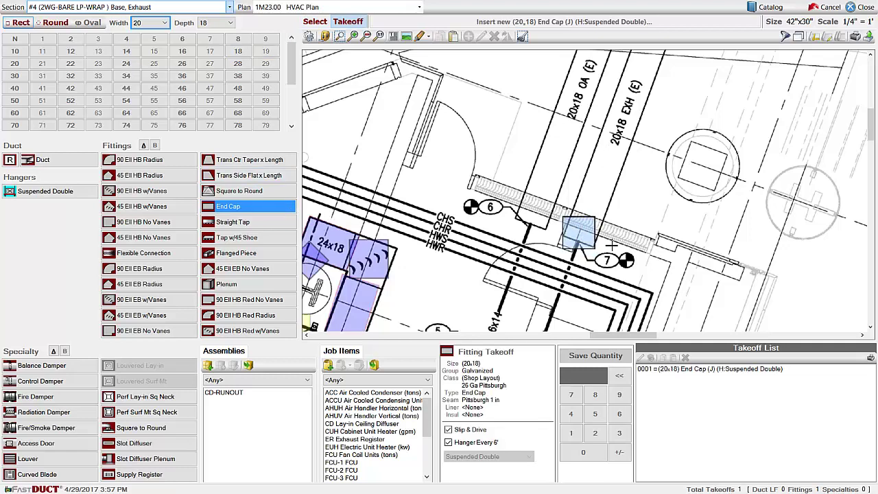
# Place an 8-inch round Start Collar on the exhaust end cap at keynote 7.
pyautogui.moveTo(635, 256); pyautogui.dragTo(654, 97, button='middle')
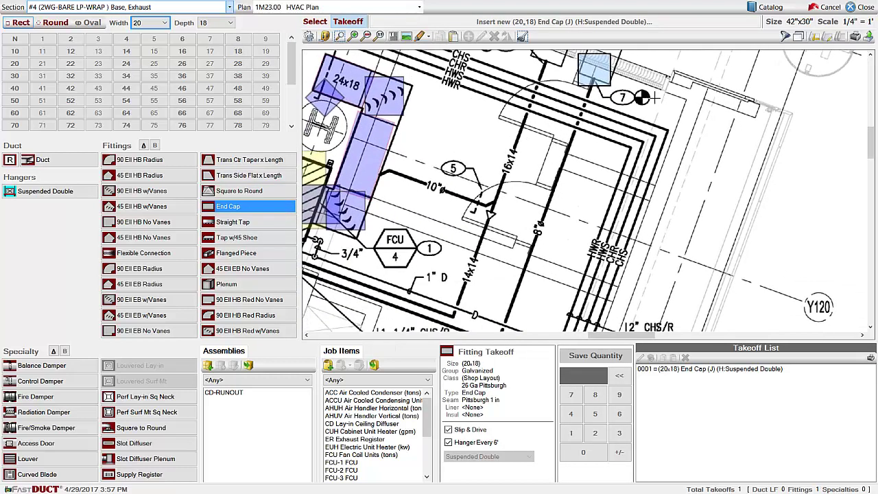
pyautogui.click(54, 22)
pyautogui.click(236, 40)
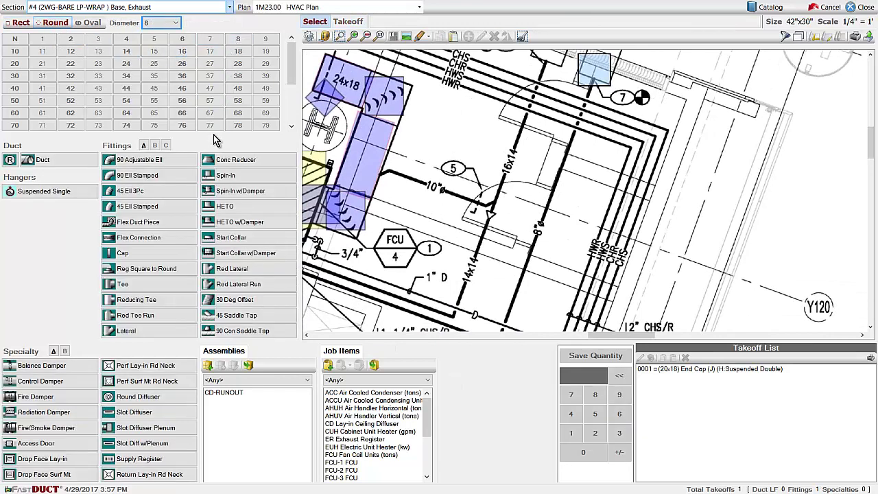
pyautogui.click(266, 238)
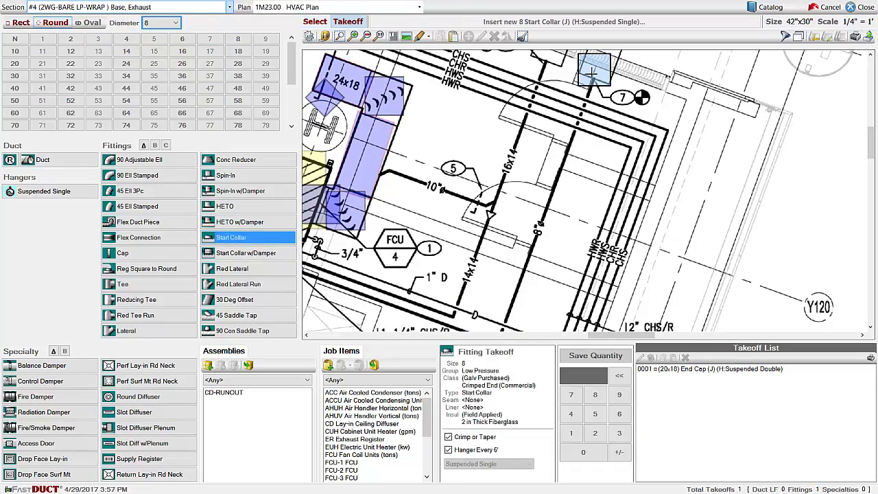
pyautogui.click(593, 77)
# Run 8-inch round duct from the start collar to exhaust fan EF-1 and place 90 Adjustable Ells at its three corners.
pyautogui.click(42, 159)
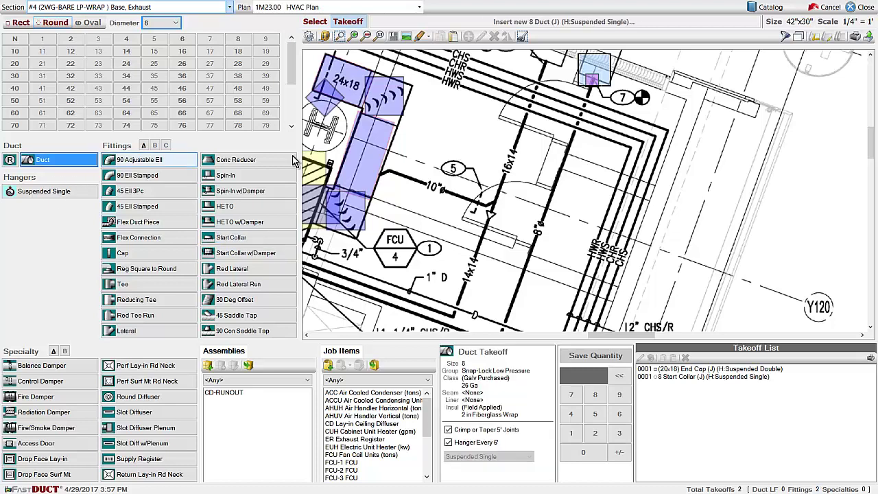
pyautogui.moveTo(591, 79)
pyautogui.mouseDown()
pyautogui.moveTo(533, 219)
pyautogui.moveTo(529, 322)
pyautogui.moveTo(515, 141)
pyautogui.moveTo(501, 145)
pyautogui.moveTo(308, 74)
pyautogui.moveTo(498, 77)
pyautogui.moveTo(459, 180)
pyautogui.moveTo(508, 201)
pyautogui.mouseUp()
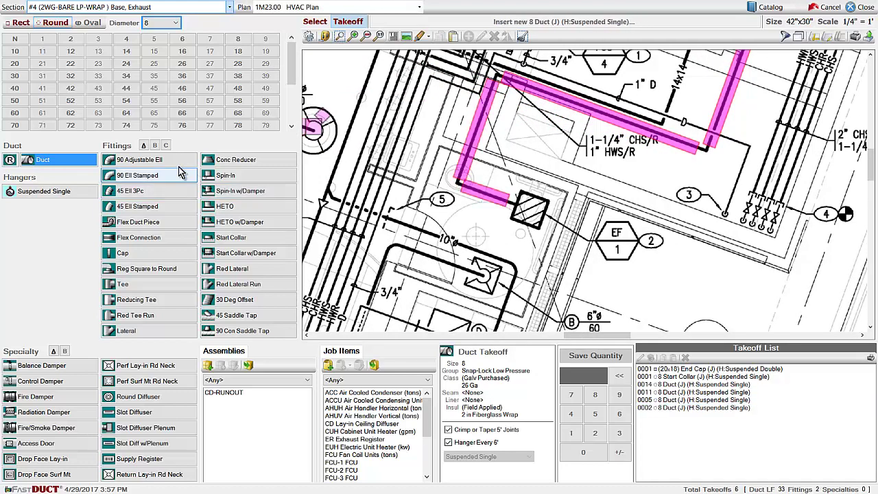
pyautogui.click(141, 159)
pyautogui.click(457, 180)
pyautogui.click(491, 73)
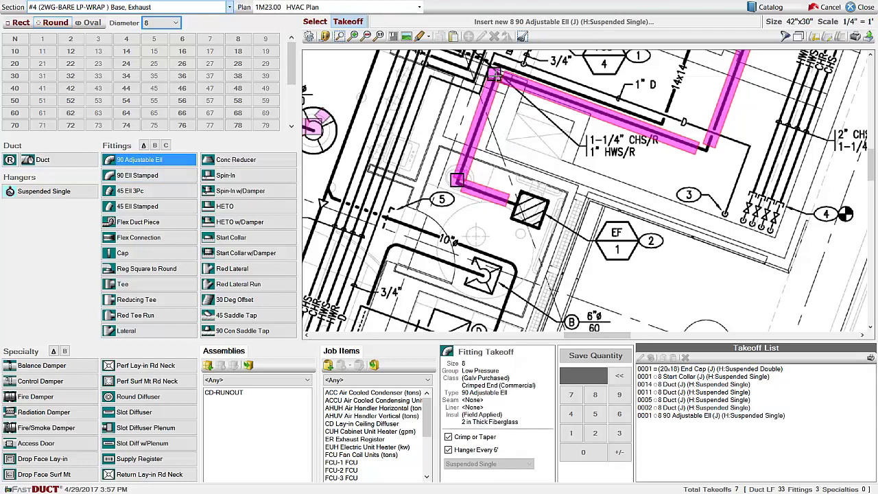
pyautogui.click(706, 149)
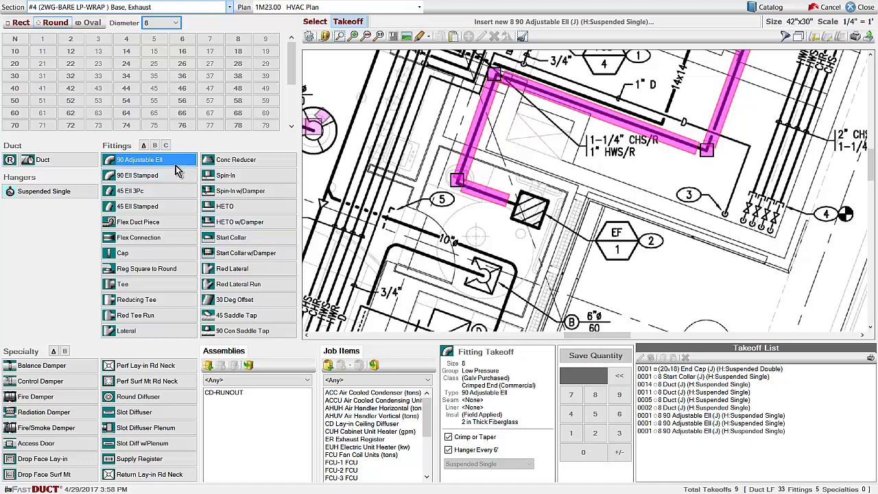
# Place a 10x4 to 8-inch Square to Round fitting where the exhaust duct meets fan EF-1.
pyautogui.click(19, 22)
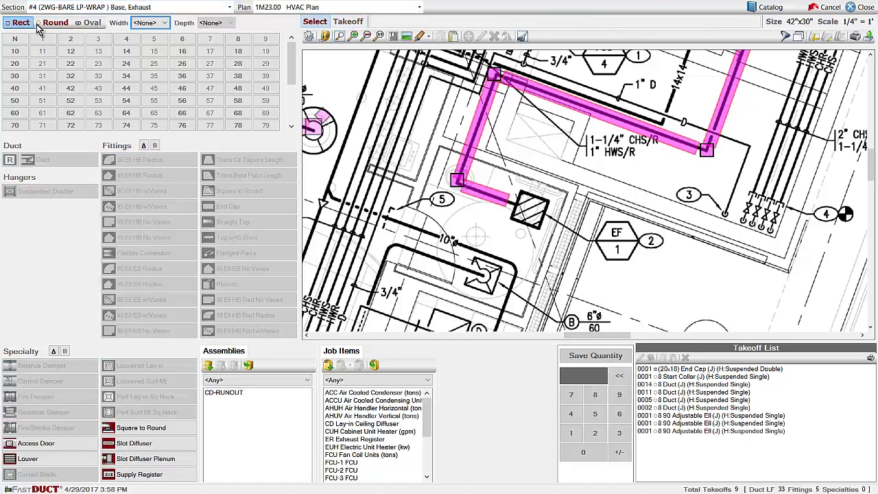
pyautogui.click(15, 52)
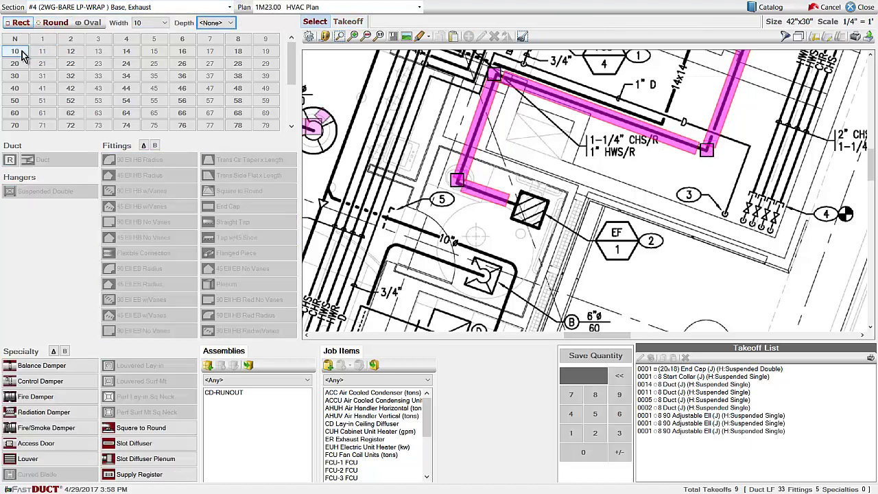
pyautogui.click(130, 43)
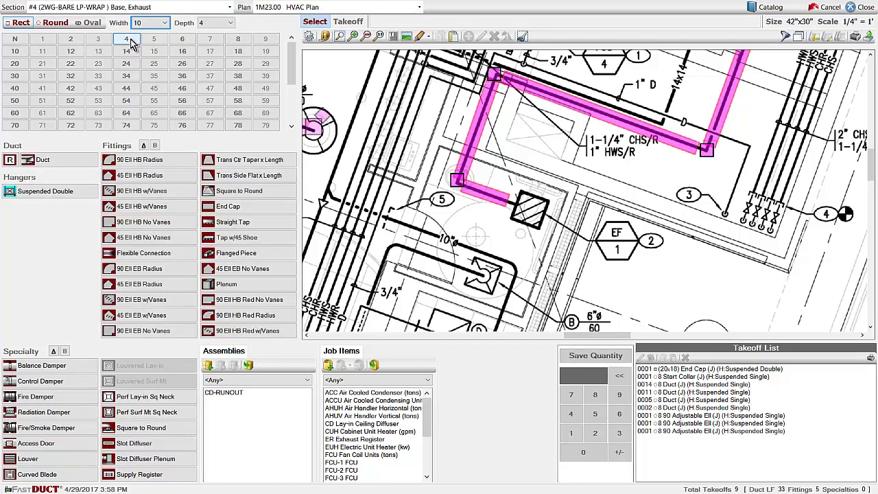
pyautogui.click(258, 189)
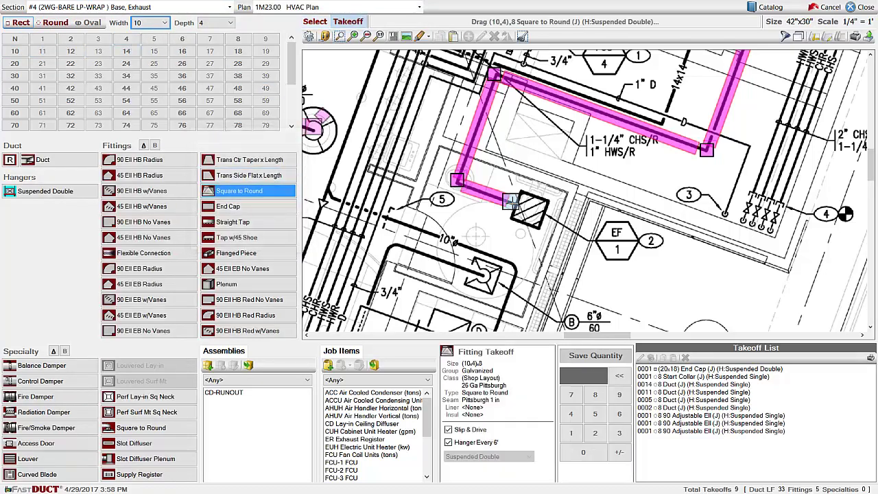
pyautogui.click(511, 200)
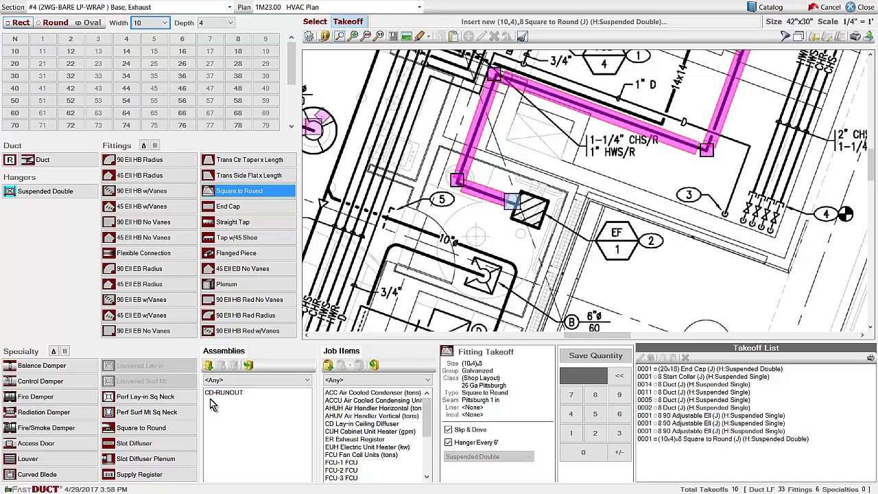
pyautogui.click(64, 351)
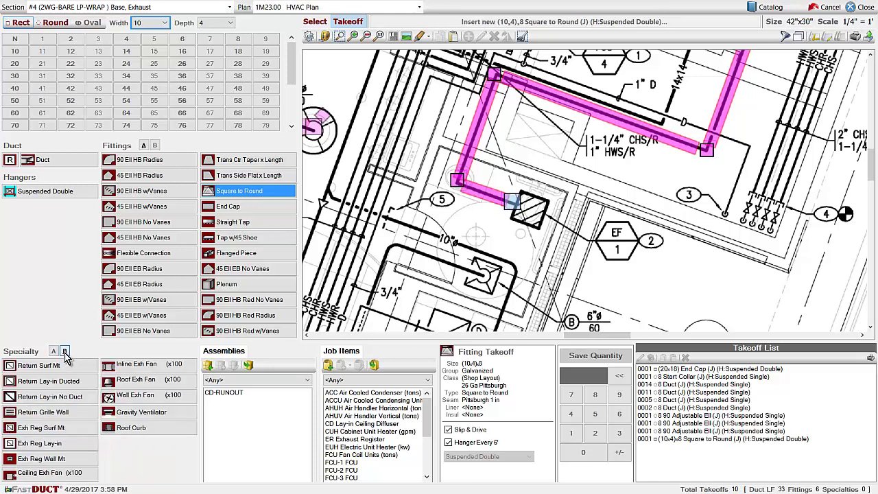
pyautogui.click(55, 473)
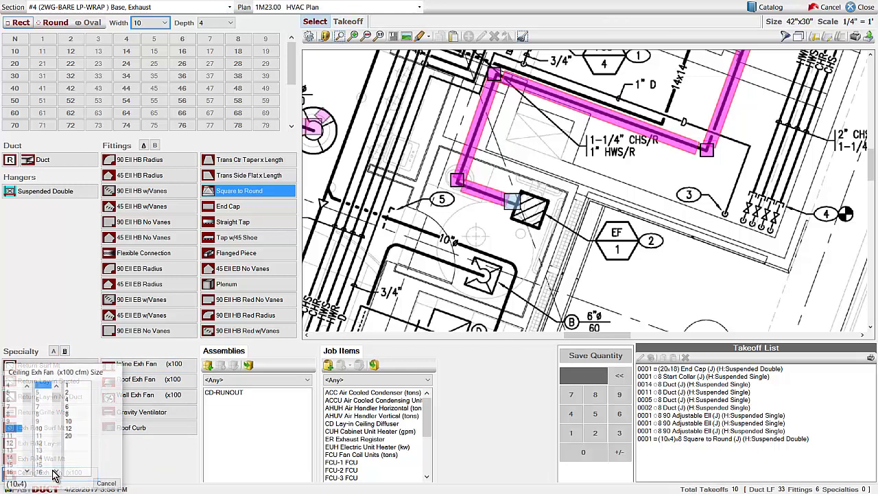
pyautogui.click(74, 397)
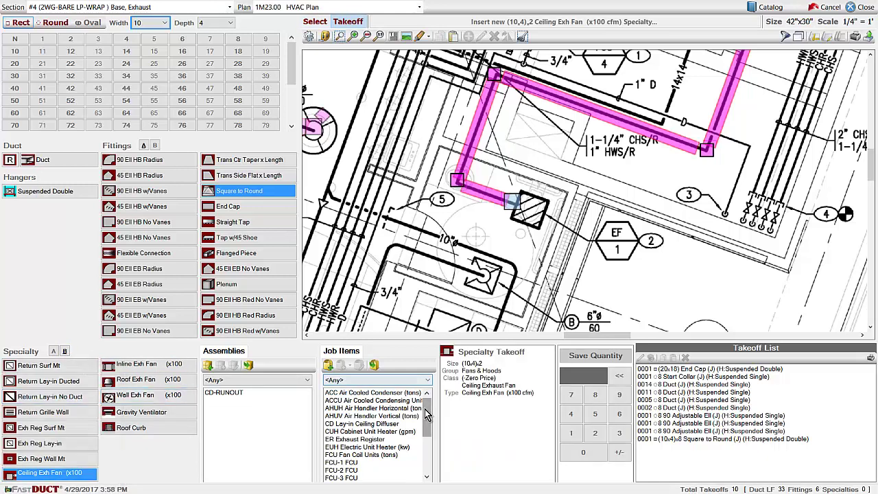
# Start a new job item with the mark EF-1 and the description Exhaust Fan.
pyautogui.click(330, 366)
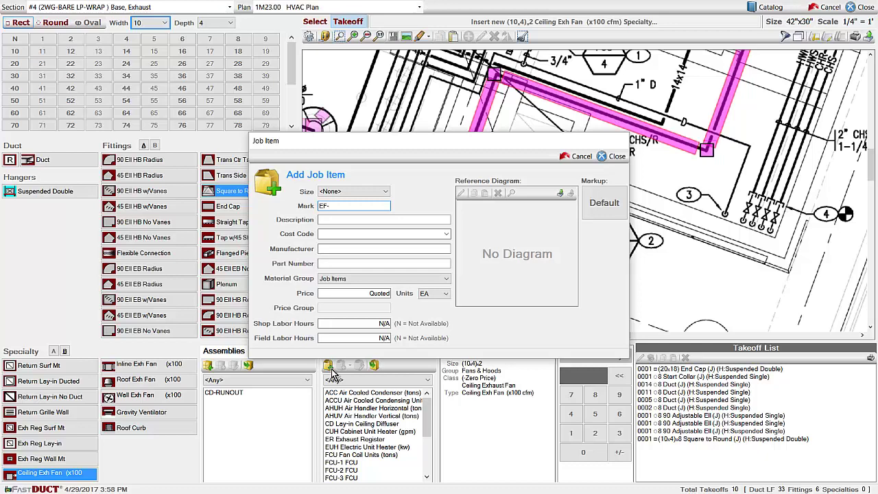
pyautogui.write('EF-1')
pyautogui.click(339, 221)
pyautogui.write('Exhaust Fan')
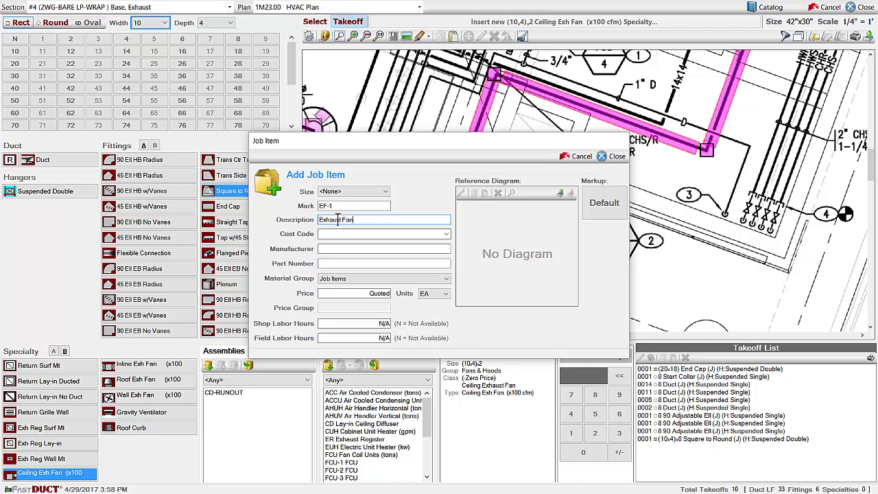
# Assign the EF-1 item to Fans Hoods, with price AirDist, 0 shop labor hours and 2 field labor hours, and save it.
pyautogui.click(335, 280)
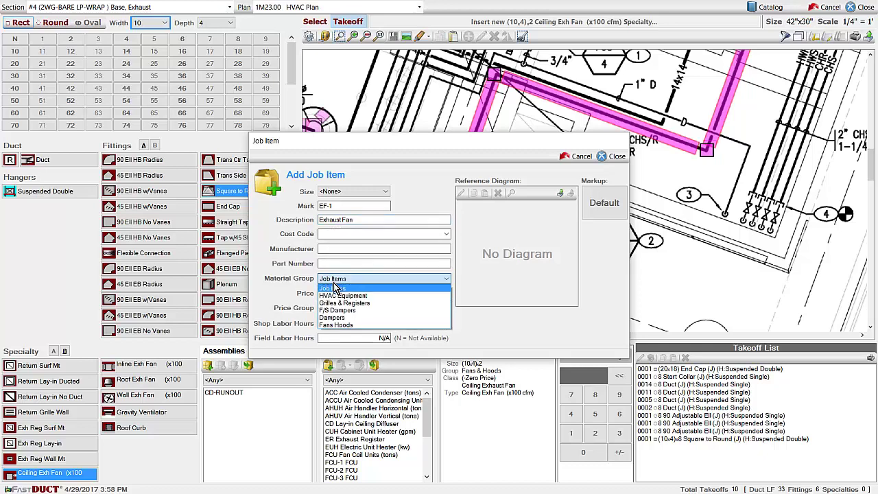
pyautogui.click(336, 325)
pyautogui.click(354, 295)
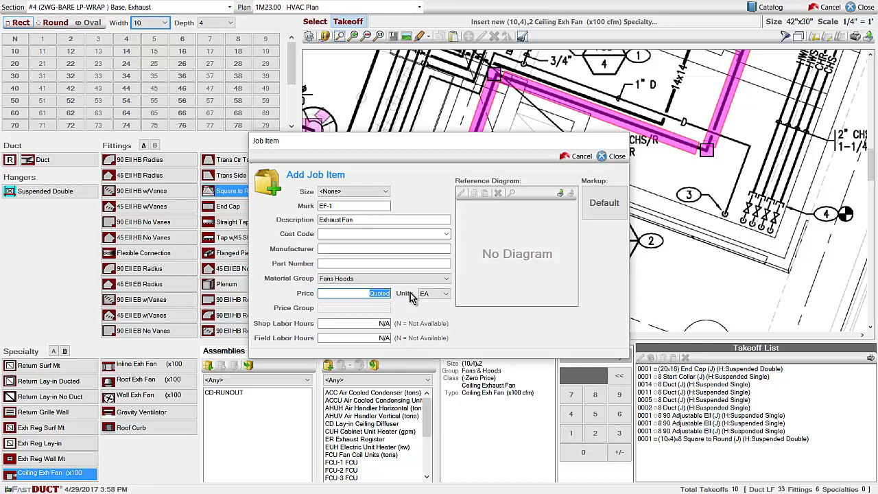
pyautogui.press('Down')
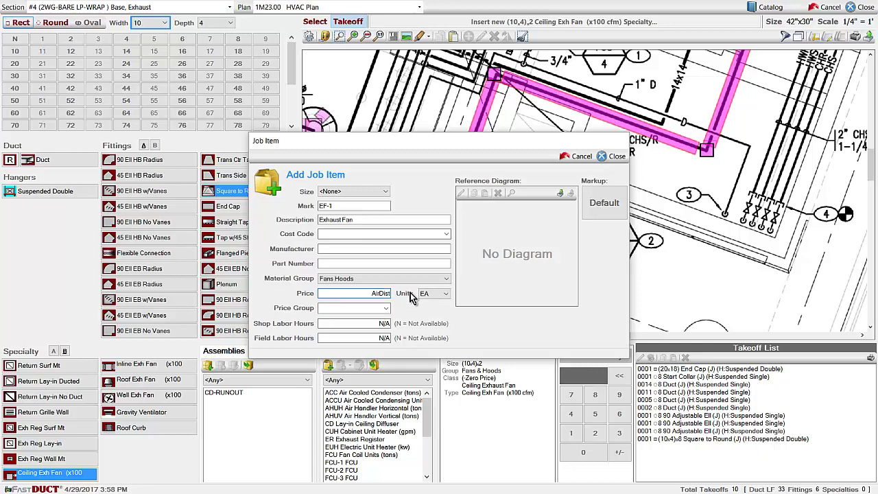
pyautogui.click(368, 307)
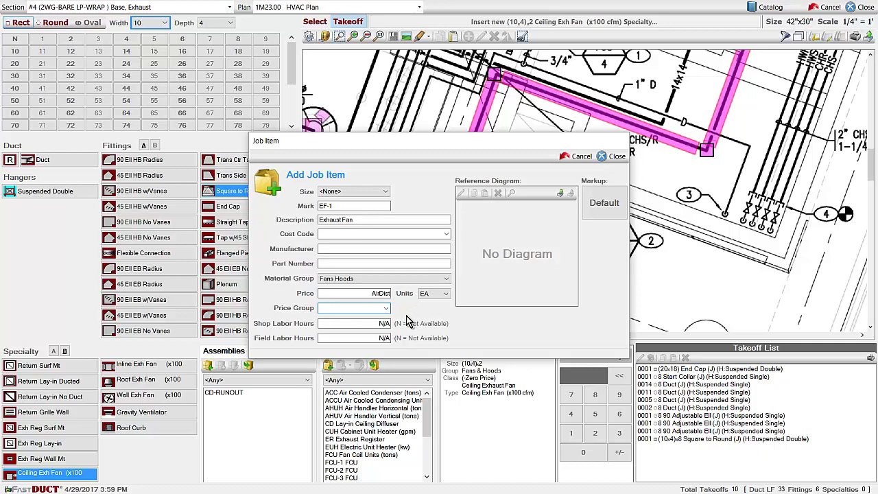
pyautogui.press('Tab')
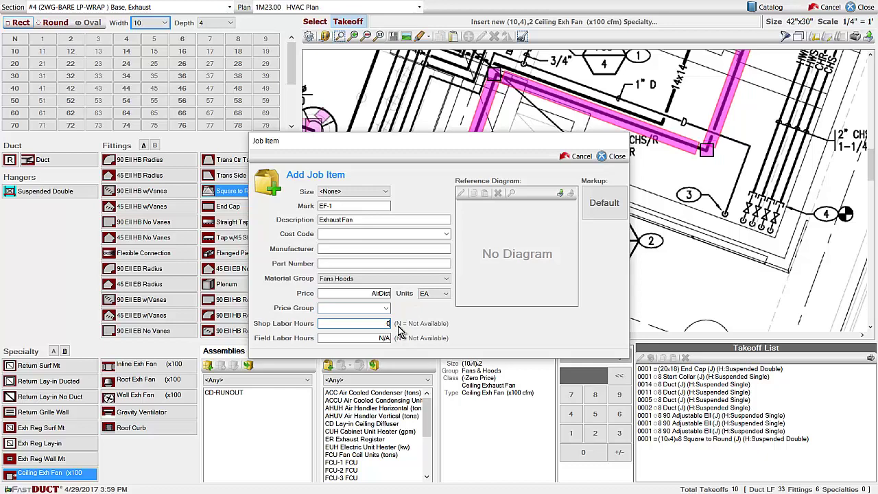
pyautogui.press('Tab')
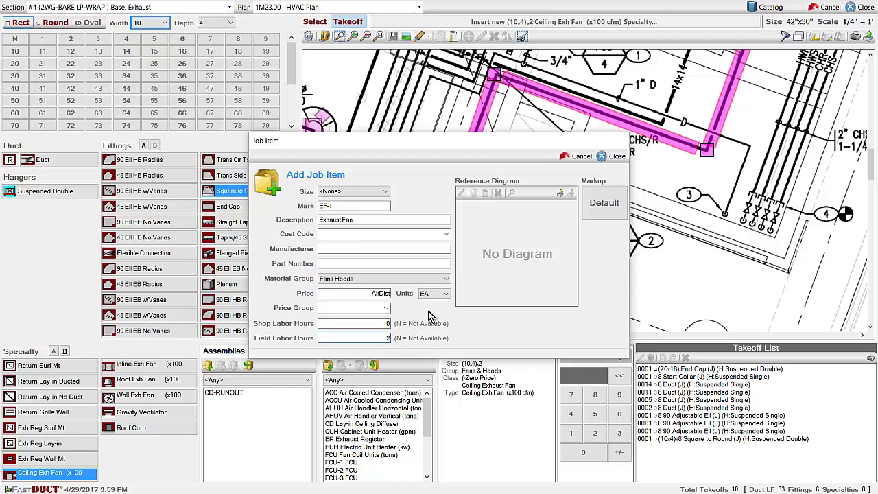
pyautogui.click(610, 157)
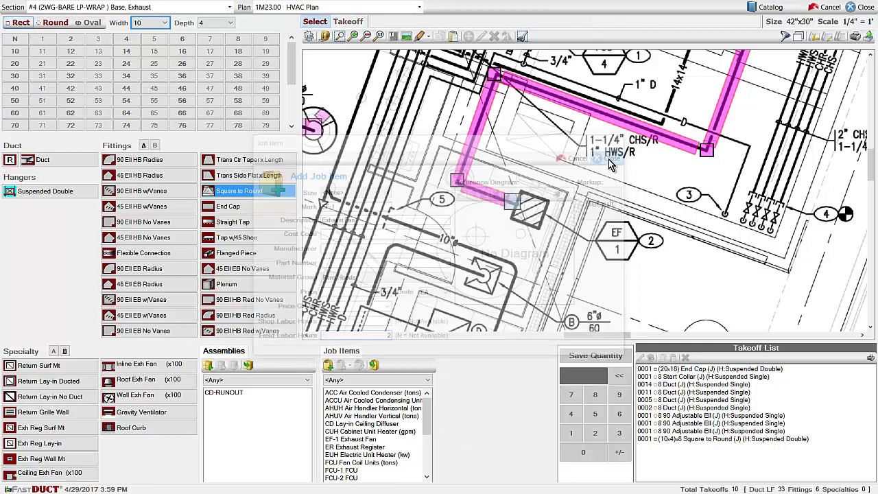
# Place the EF-1 Exhaust Fan job item on the fan symbol at the end of the exhaust run and close the section's takeoff.
pyautogui.click(347, 439)
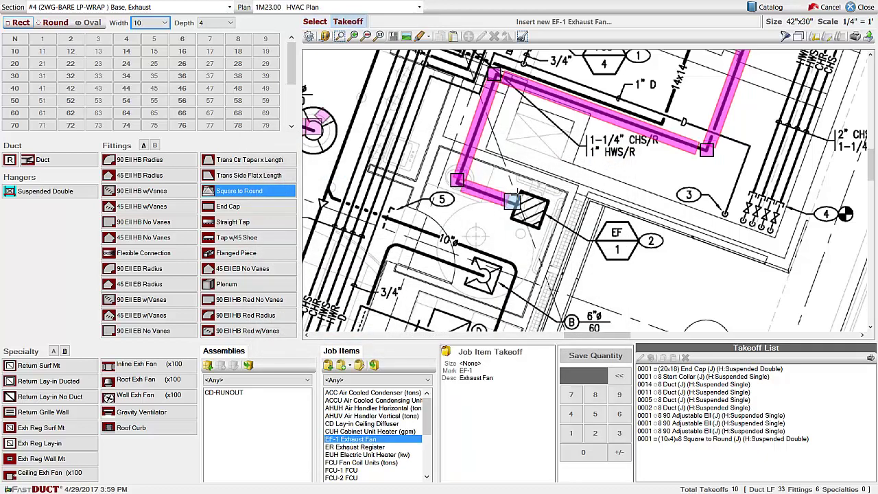
pyautogui.click(512, 199)
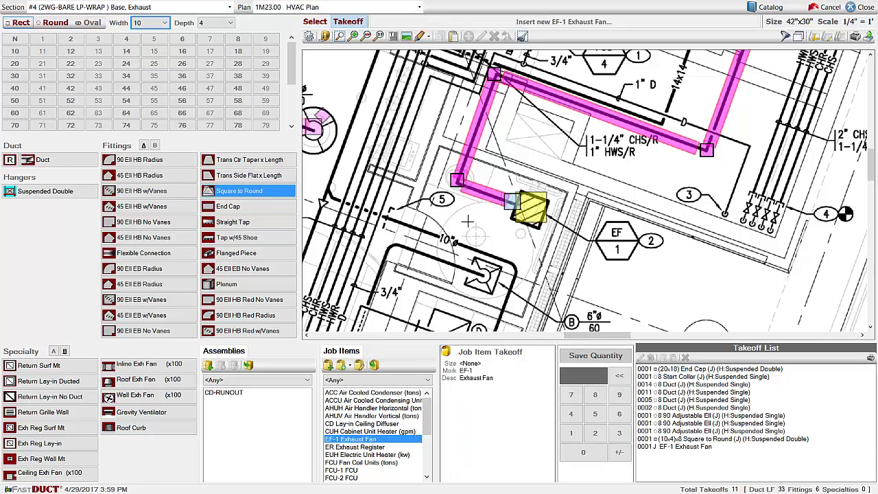
pyautogui.scroll(-1, 506, 205)
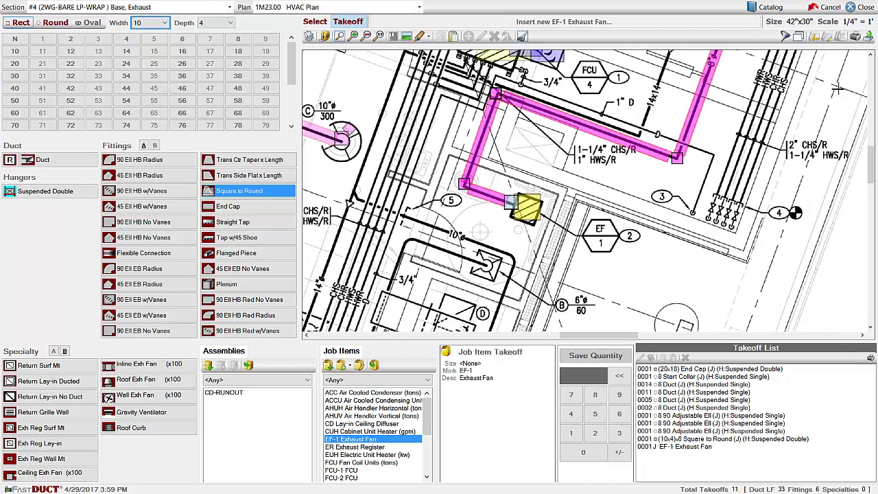
pyautogui.click(859, 6)
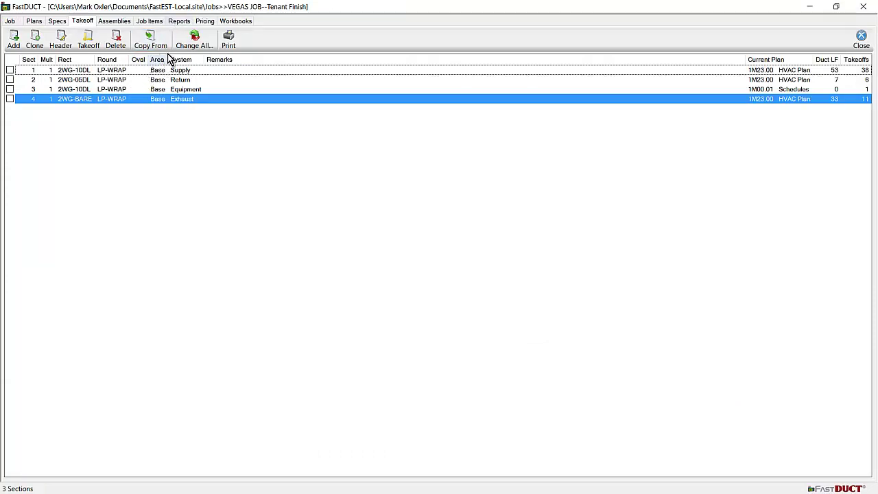
# Recalculate the reports for all sections and examine the material, shop labor and field labor charts.
pyautogui.click(179, 22)
pyautogui.click(43, 38)
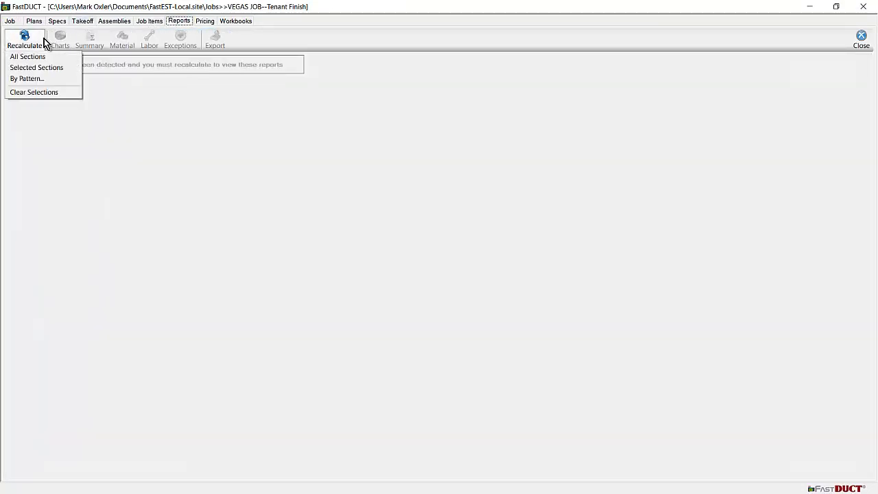
pyautogui.click(43, 61)
pyautogui.moveTo(476, 288)
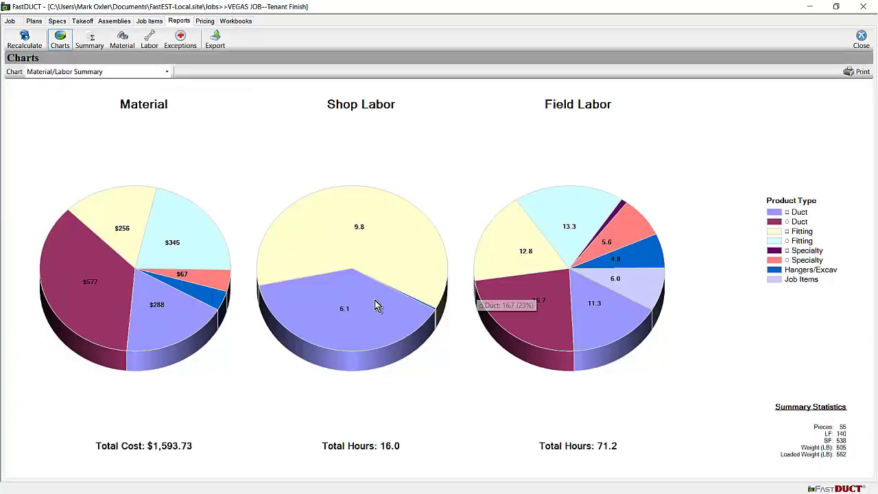
pyautogui.moveTo(168, 257)
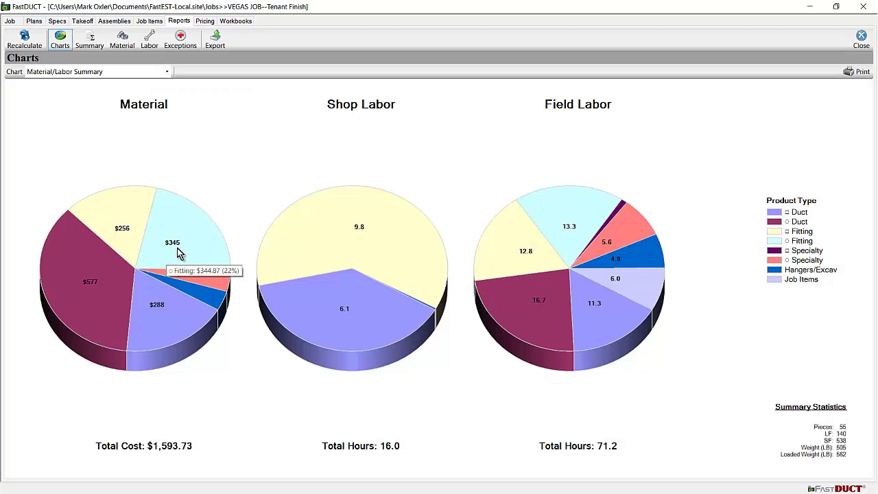
pyautogui.moveTo(377, 232)
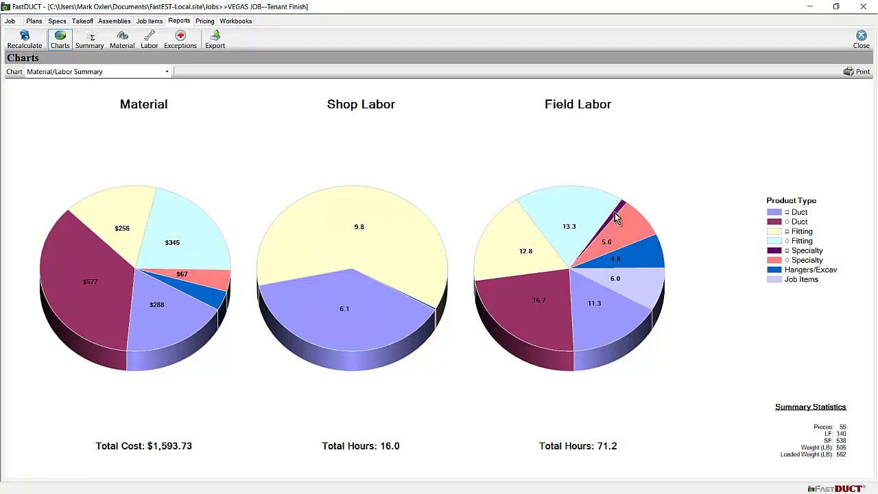
pyautogui.moveTo(605, 226)
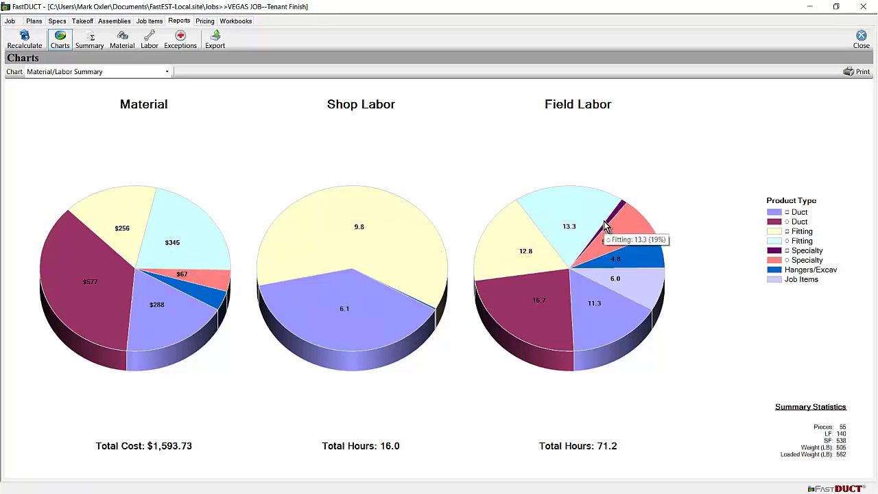
# Review the material report by group and inspect the detail of the Rect Galv Duct Shop Pieces.
pyautogui.click(120, 41)
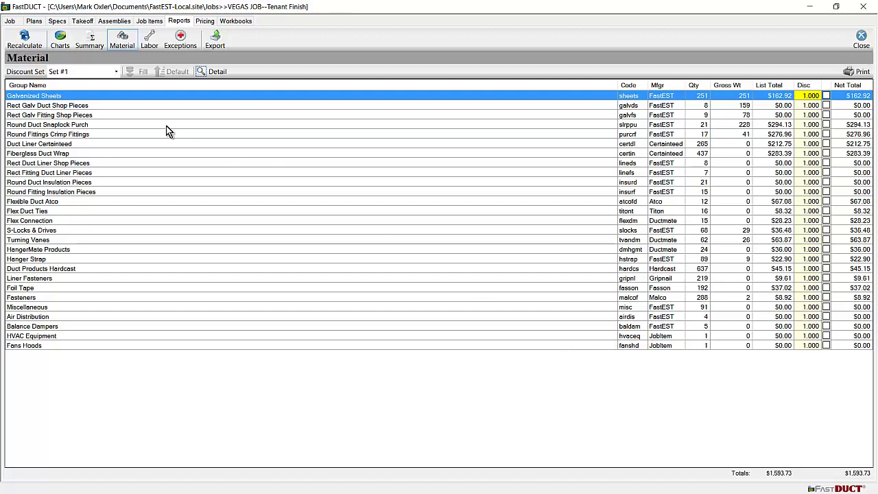
pyautogui.doubleClick(63, 106)
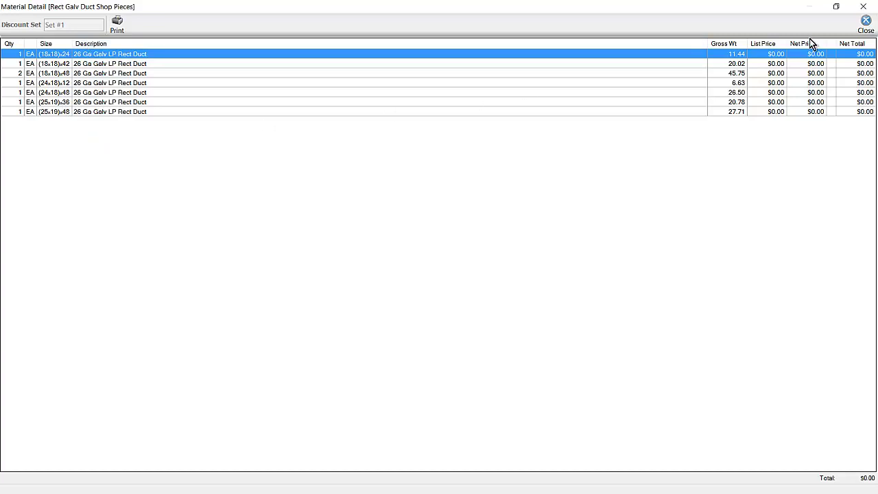
pyautogui.click(864, 25)
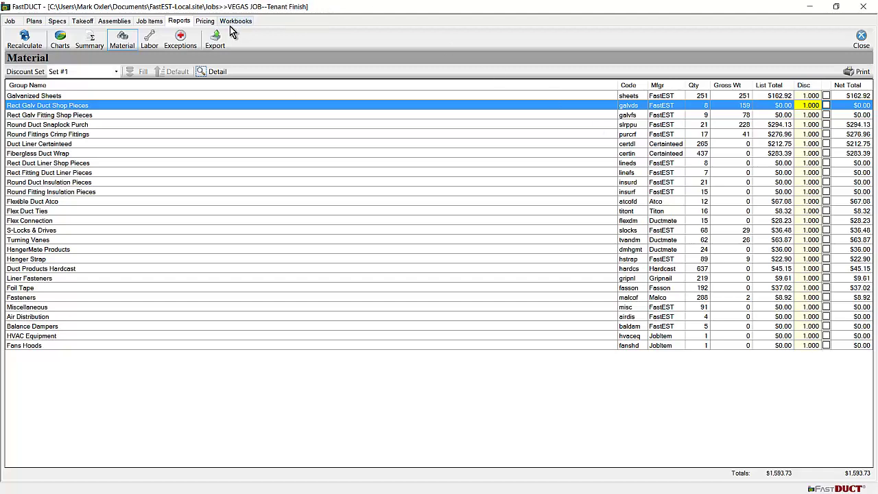
# Review the sheet metal and rectangular shop pieces in the job pricing, and filter the price list to Nonzero List Price.
pyautogui.click(206, 21)
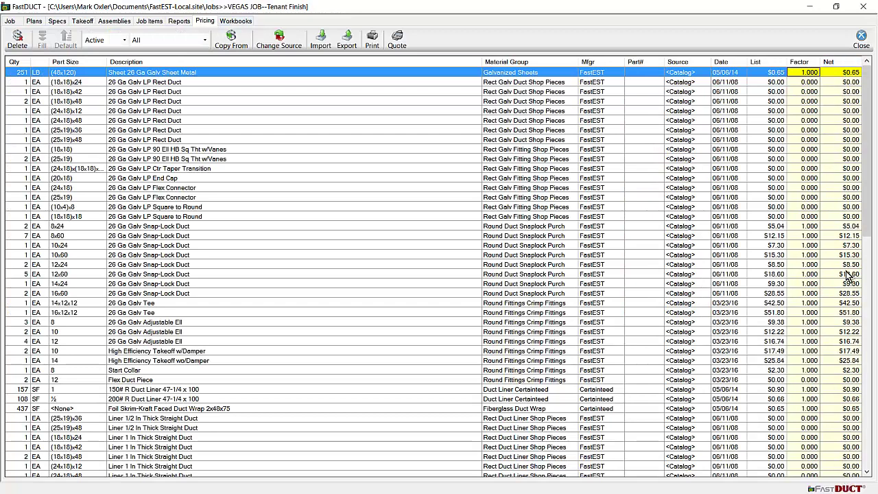
pyautogui.moveTo(869, 122); pyautogui.dragTo(870, 104)
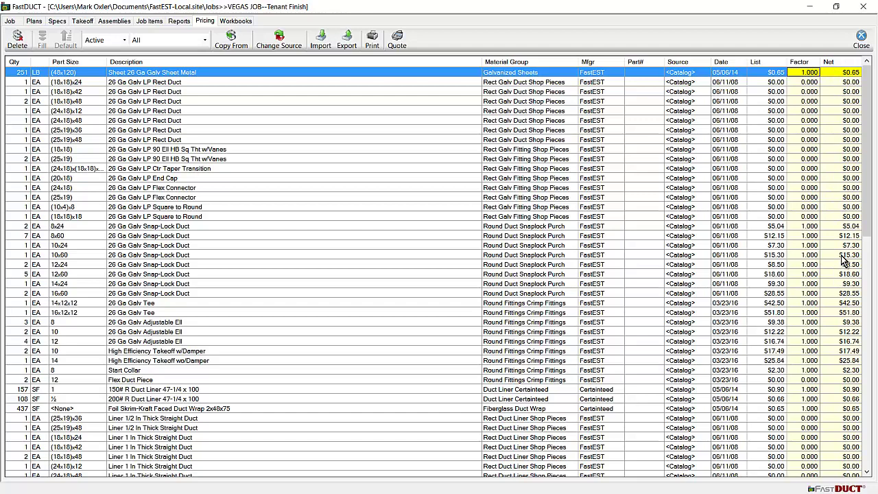
pyautogui.click(132, 83)
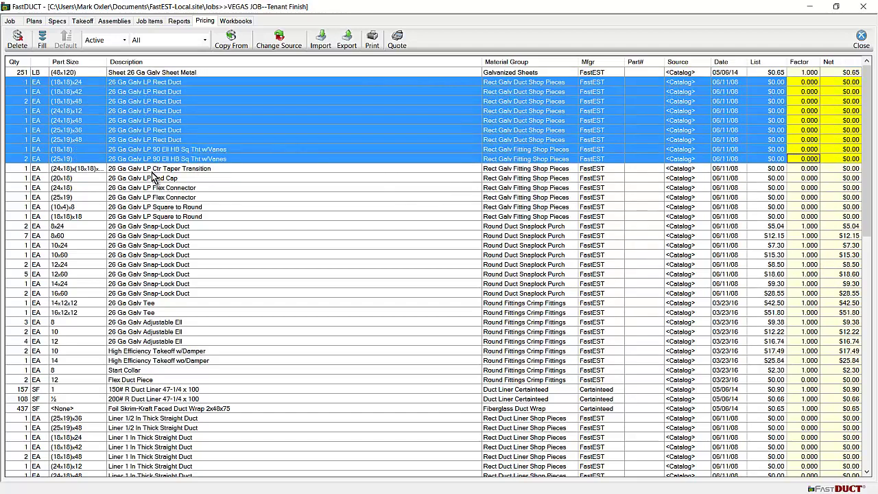
pyautogui.moveTo(153, 181); pyautogui.dragTo(167, 211)
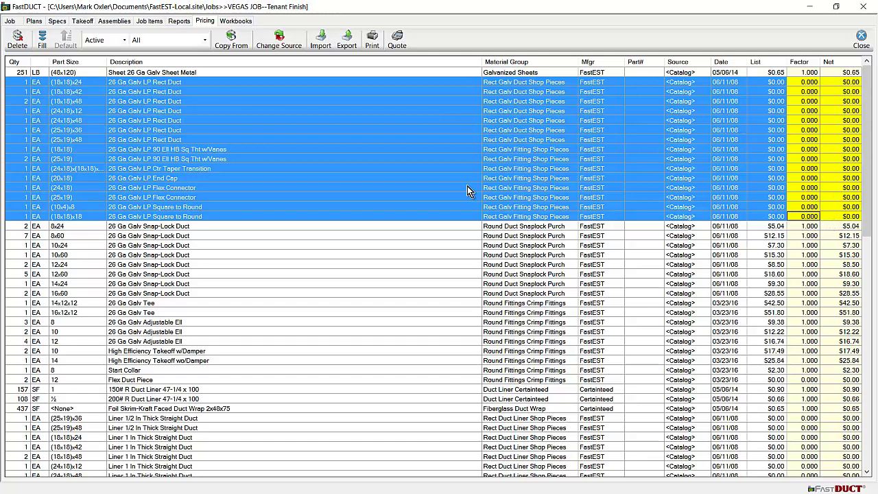
pyautogui.click(206, 73)
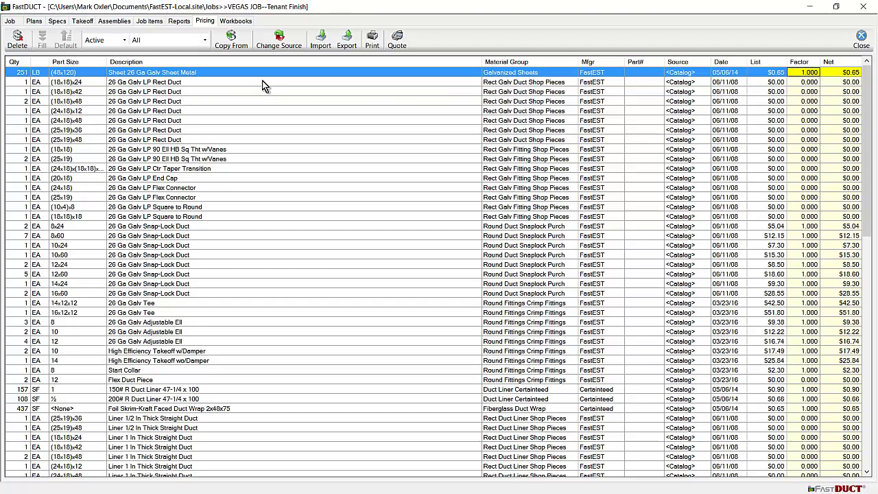
pyautogui.click(168, 42)
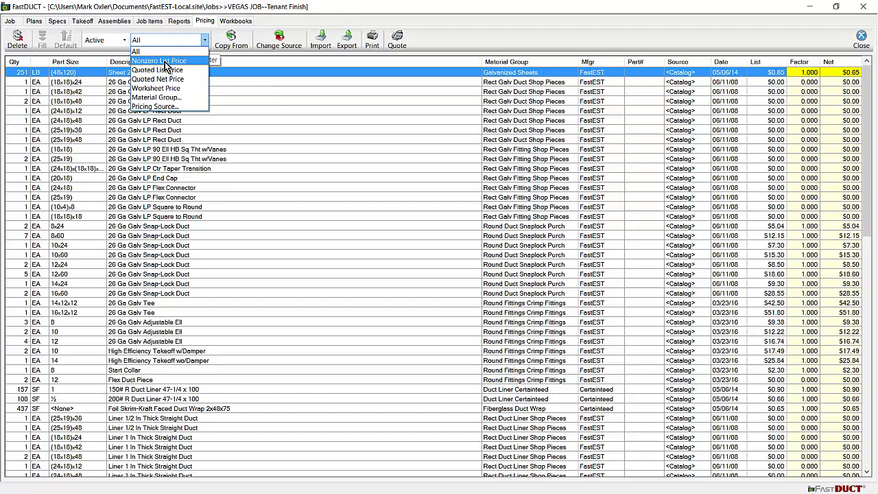
pyautogui.click(166, 62)
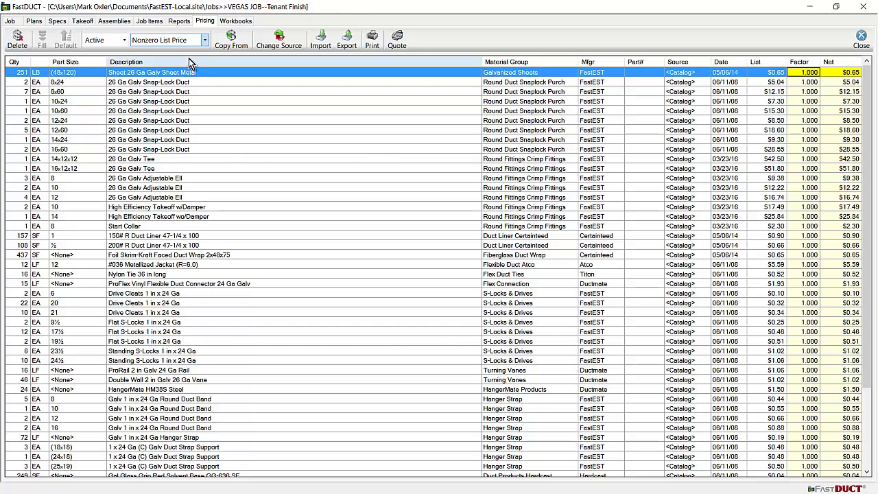
# Review the labor report by section for both shop labor and field labor.
pyautogui.click(184, 21)
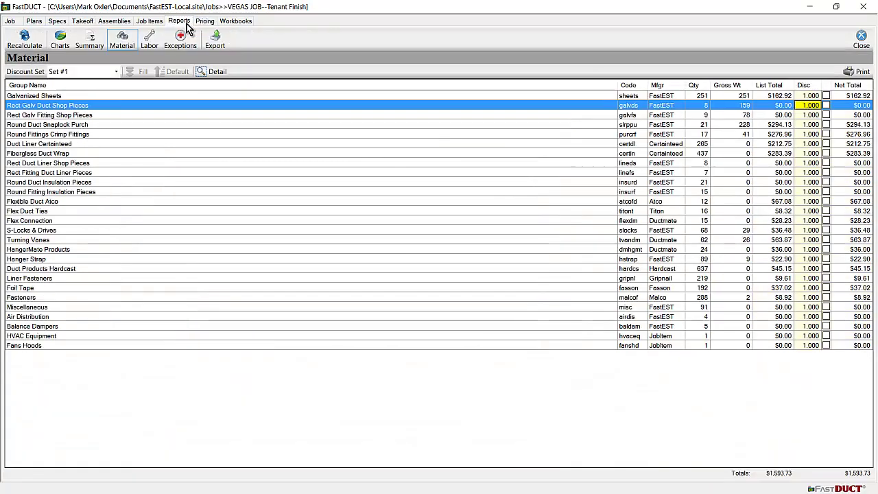
pyautogui.click(149, 39)
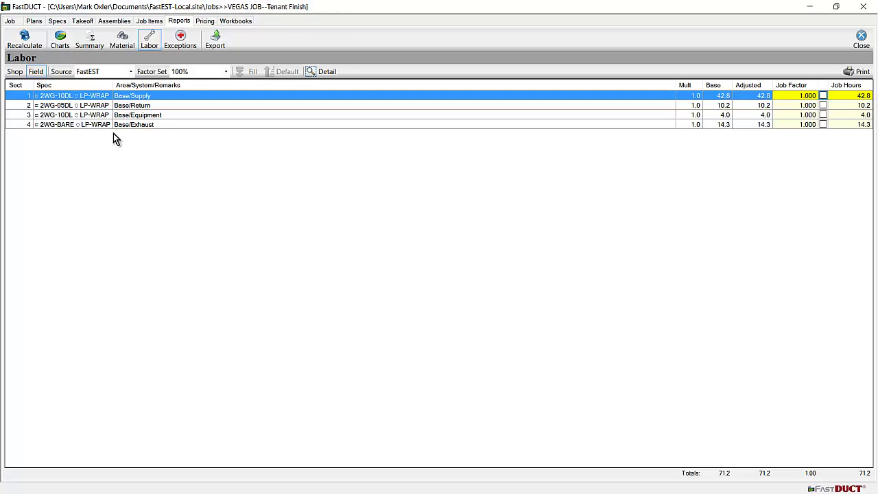
pyautogui.click(15, 72)
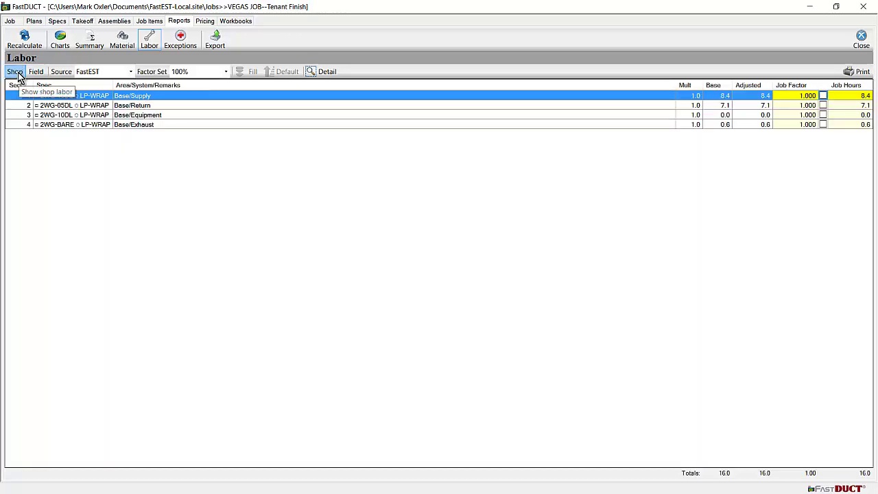
pyautogui.click(38, 74)
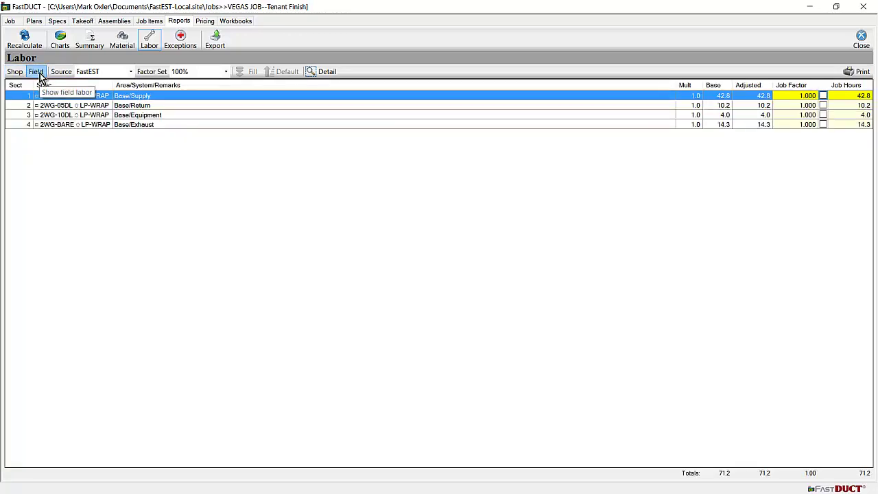
# Examine the field labor detail of the Base/Supply section, highlighting the component lines under the 16x16 Rectangular Duct.
pyautogui.doubleClick(227, 98)
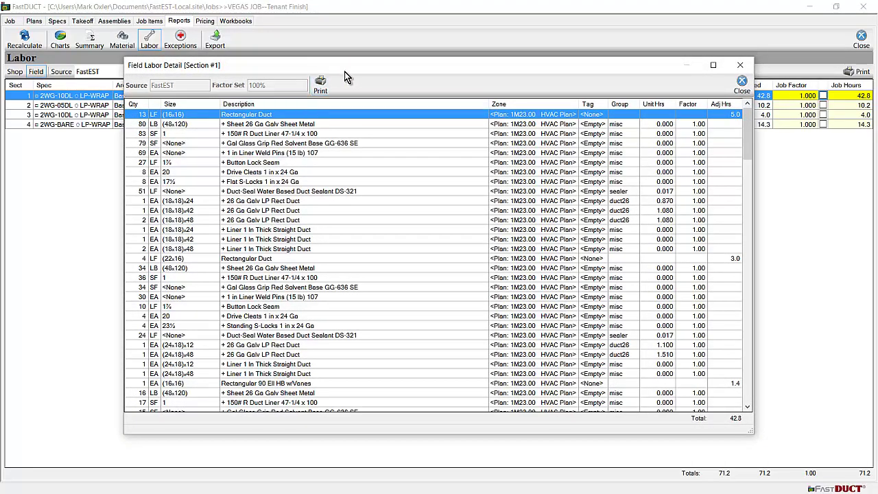
pyautogui.moveTo(350, 69); pyautogui.dragTo(368, 55)
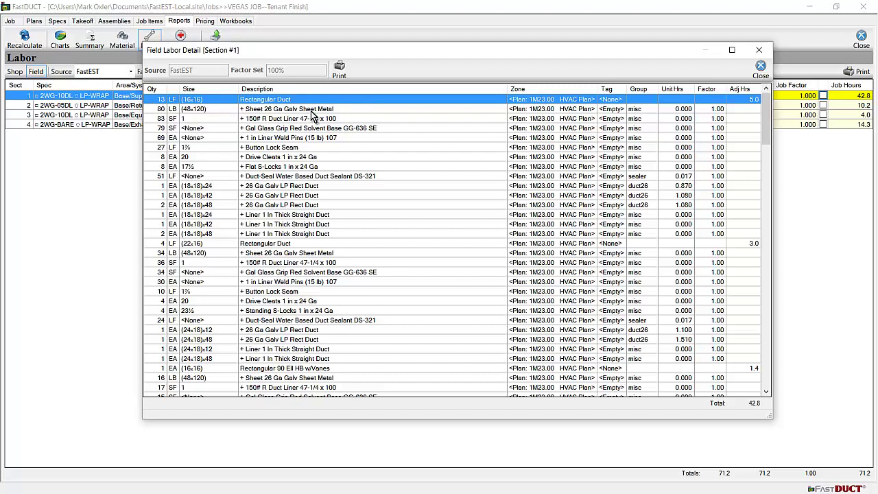
pyautogui.moveTo(310, 110); pyautogui.dragTo(307, 237)
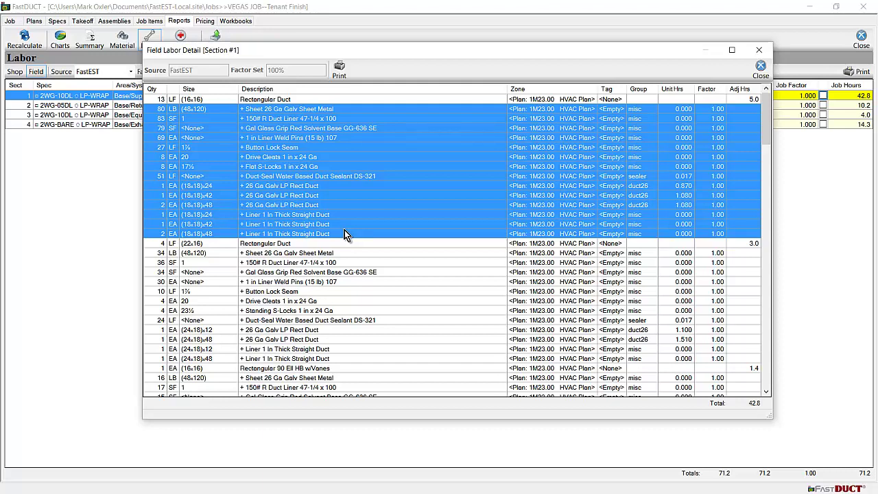
pyautogui.click(761, 72)
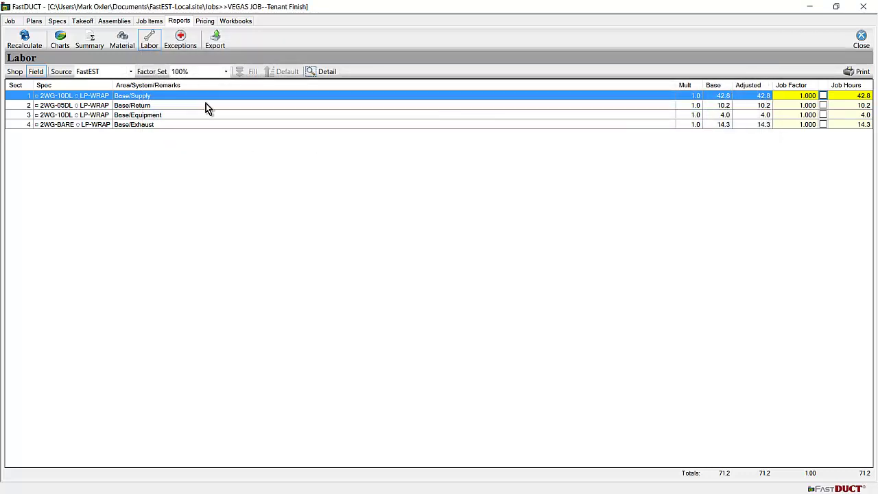
# Set the field labor job factor of the Base/Supply section to 1.2.
pyautogui.click(806, 96)
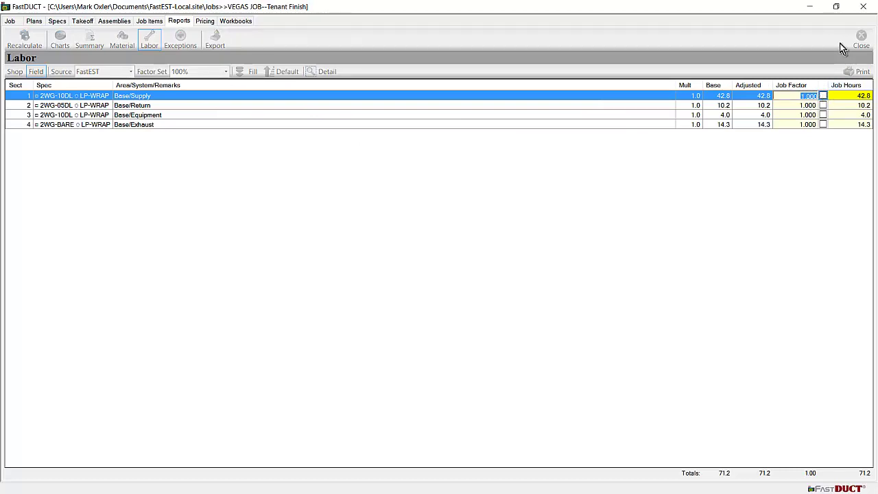
pyautogui.click(454, 180)
pyautogui.click(806, 96)
pyautogui.write('1.2')
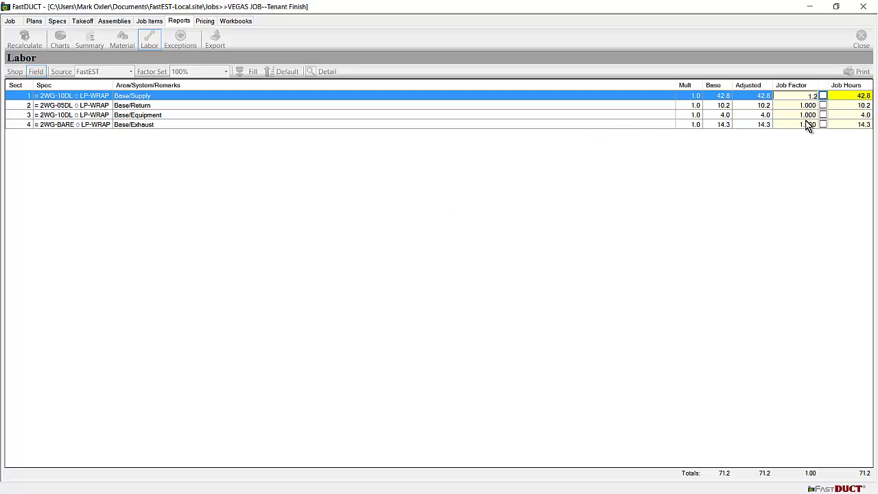
pyautogui.click(810, 116)
# Set the field labor job hours of the Base/Supply section to 48.
pyautogui.click(857, 99)
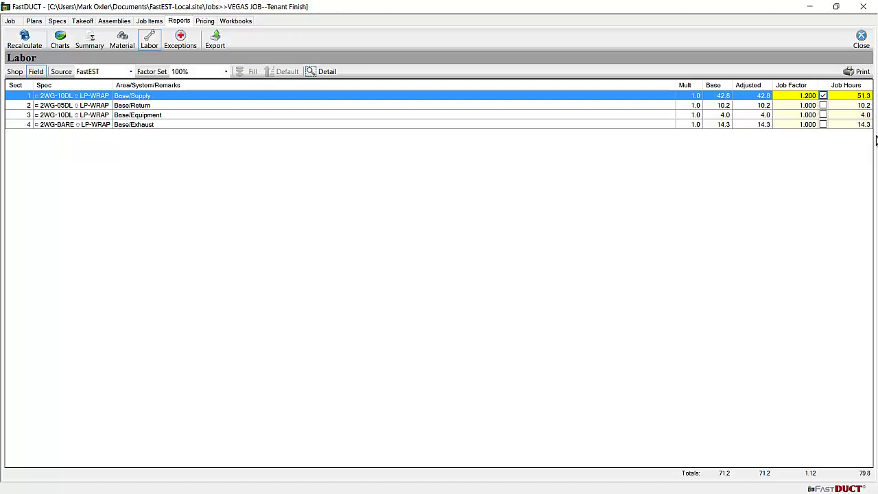
pyautogui.write('48')
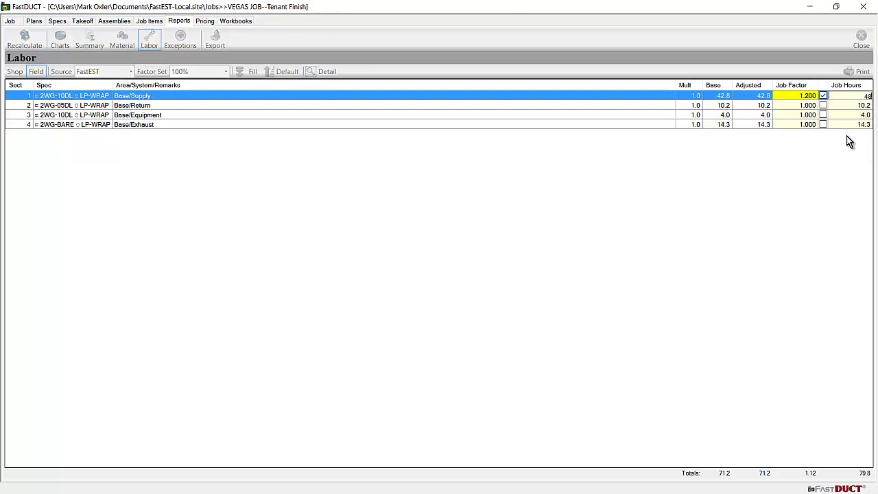
pyautogui.click(738, 118)
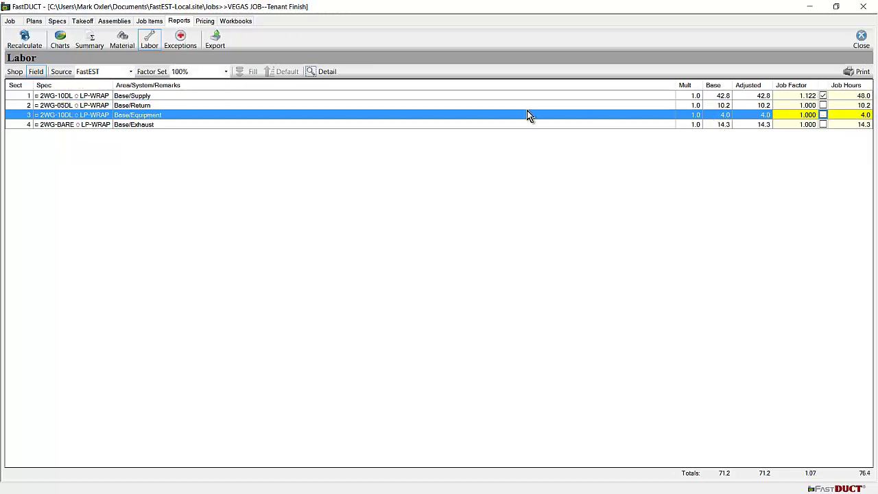
# Recheck the Base/Supply field labor detail, comparing the 16x16 duct's component unit hours with its adjusted hours.
pyautogui.click(137, 98)
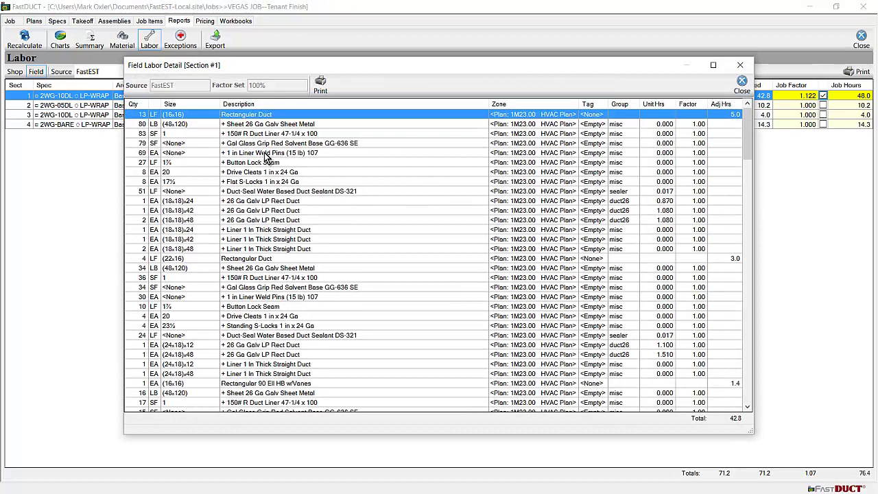
pyautogui.click(297, 126)
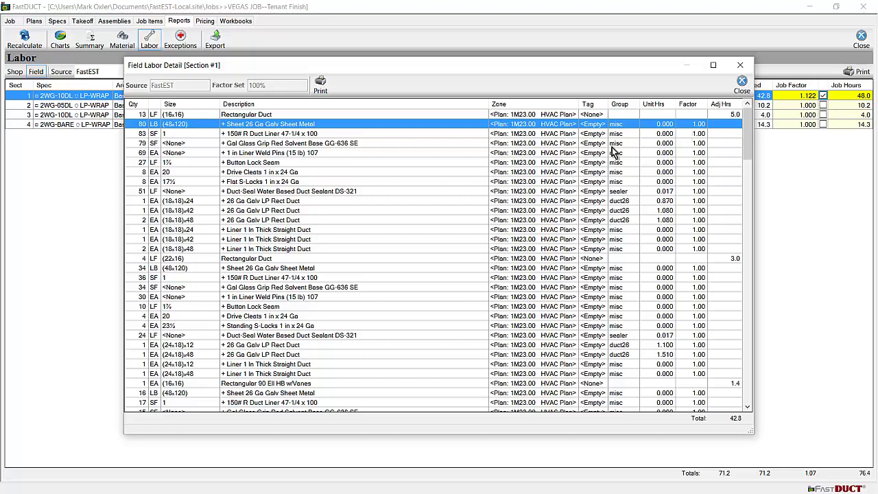
pyautogui.moveTo(215, 123); pyautogui.dragTo(218, 251)
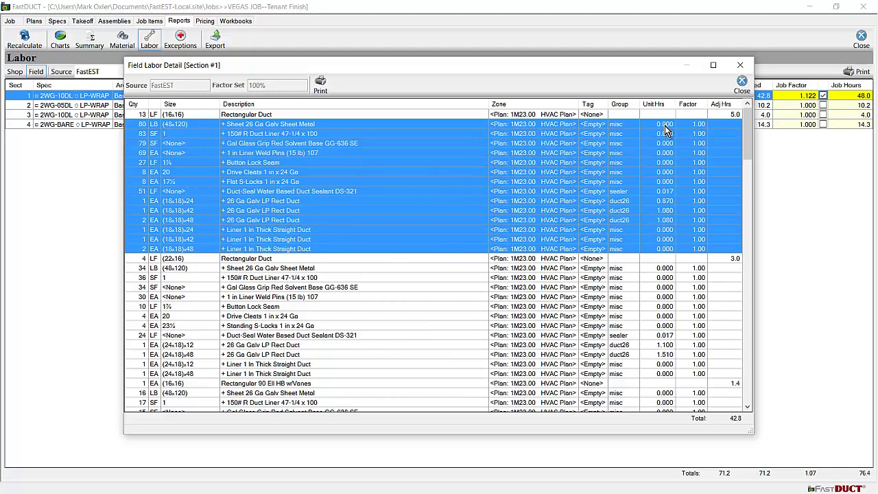
pyautogui.click(719, 113)
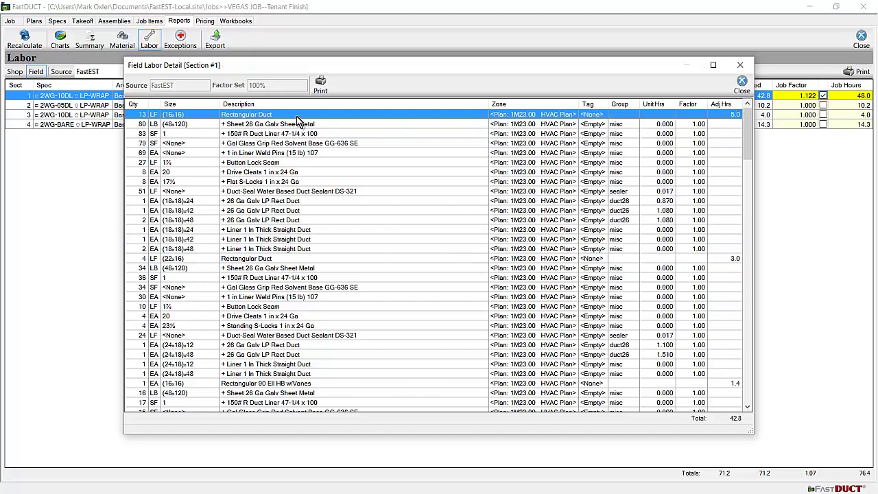
pyautogui.click(741, 85)
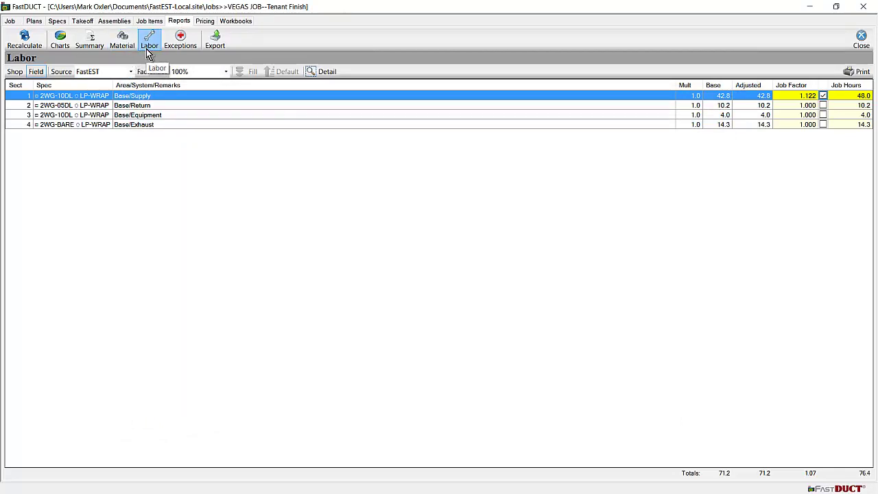
# Create and open a workbook named VegasJob from the DuctMaster.xlsm template, loaded with new data.
pyautogui.click(235, 21)
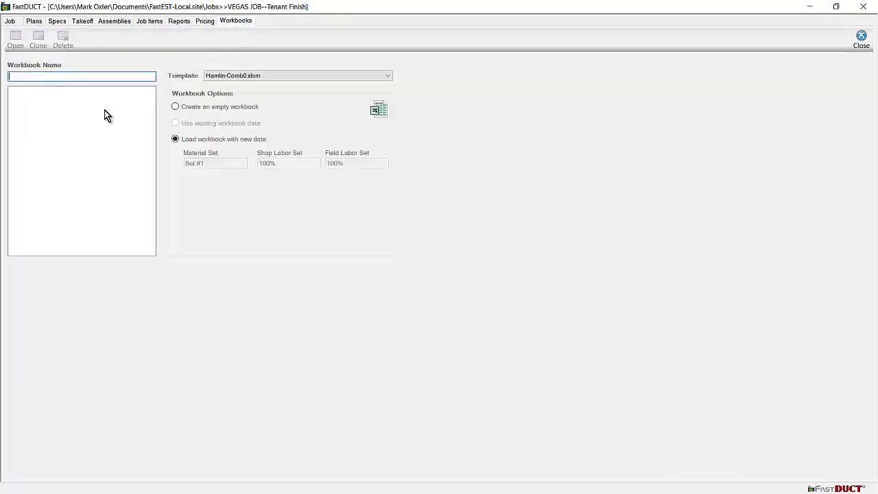
pyautogui.click(225, 76)
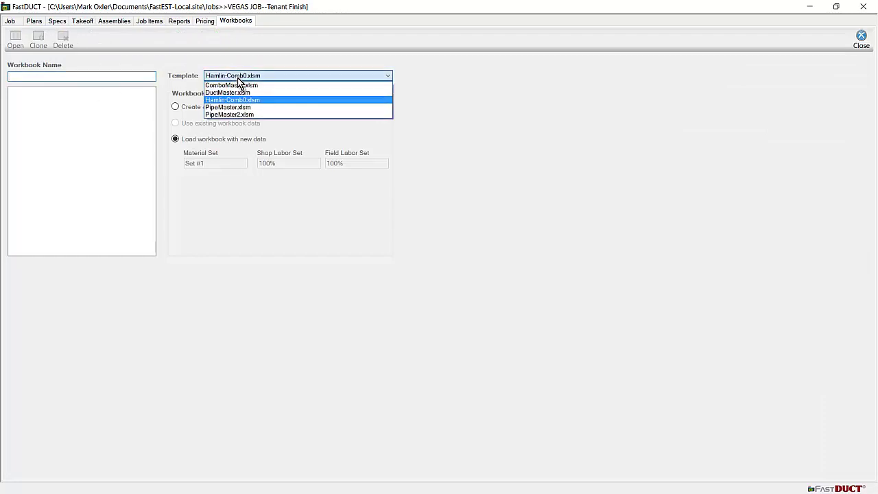
pyautogui.click(238, 91)
pyautogui.click(73, 76)
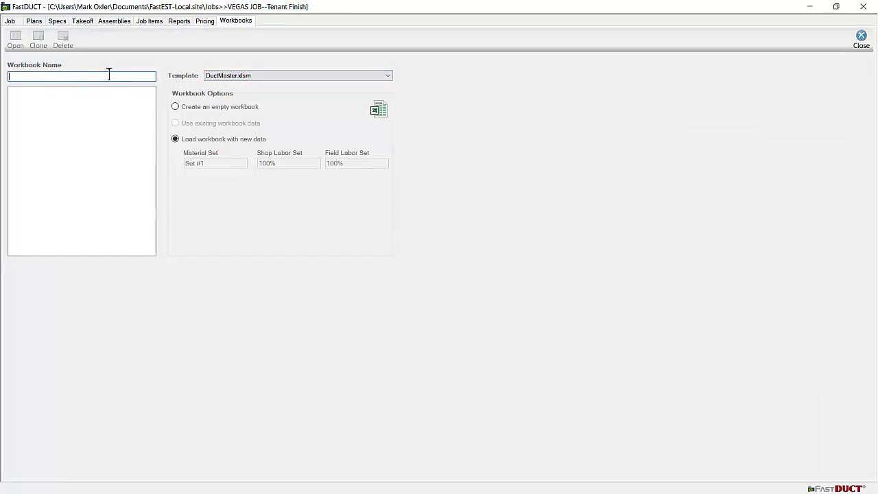
pyautogui.write('Tecs')
pyautogui.press('BackSpace')
pyautogui.press('BackSpace')
pyautogui.write('st')
pyautogui.hotkey('ctrl', 'a')
pyautogui.write('VegasJob')
pyautogui.click(15, 39)
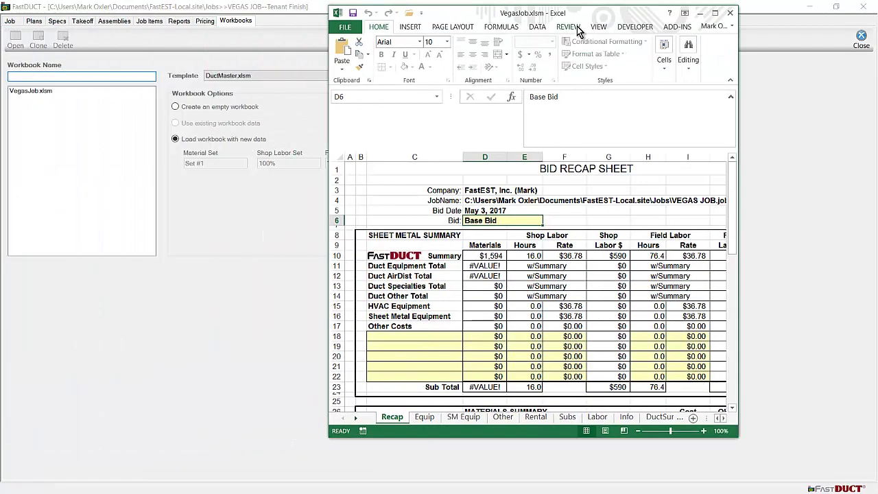
# Enlarge the VegasJob workbook in Excel to full screen and review its Bid Recap Sheet.
pyautogui.click(715, 13)
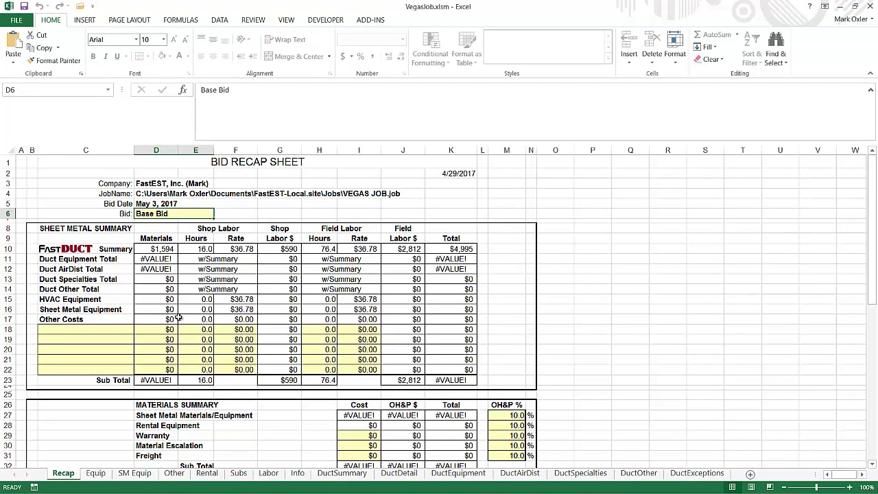
pyautogui.moveTo(873, 165); pyautogui.dragTo(868, 191)
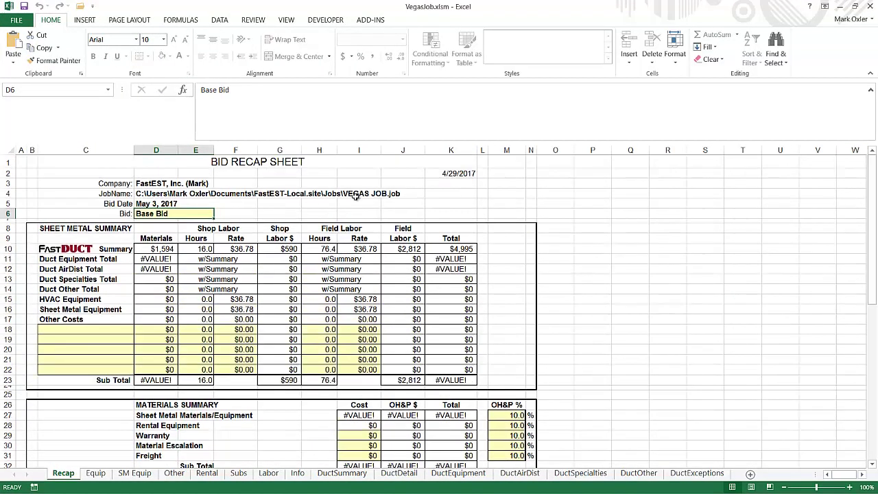